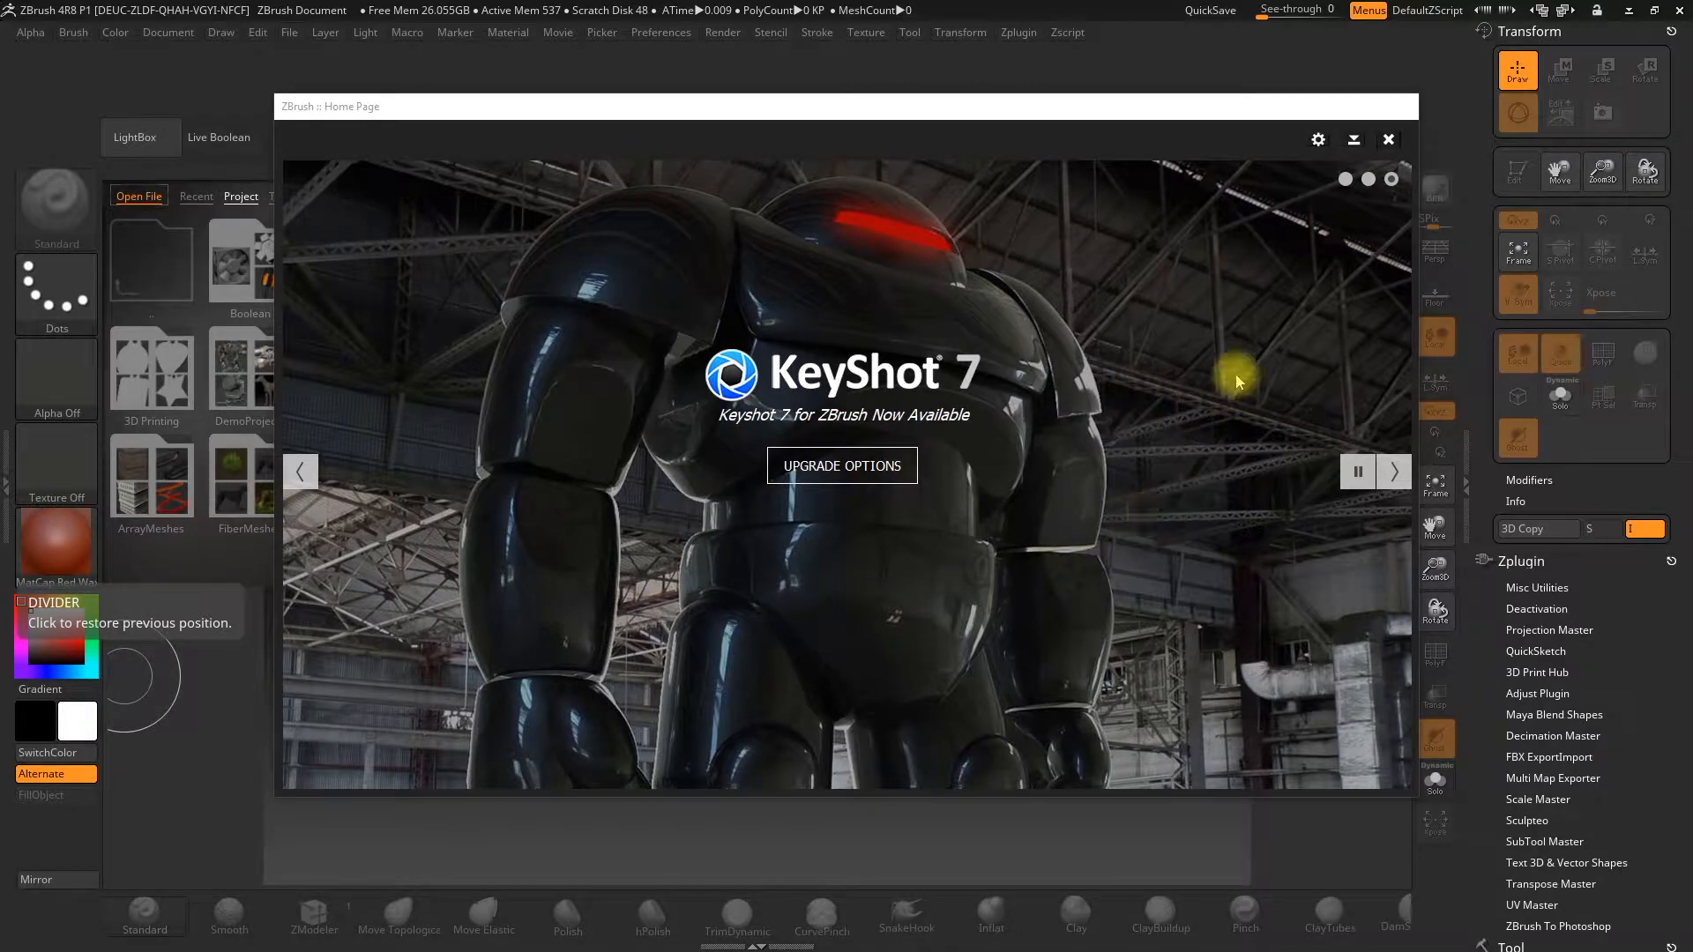
- Dismiss the home page and open the DynaMesh_Sphere_32 project from LightBox
click(1389, 141)
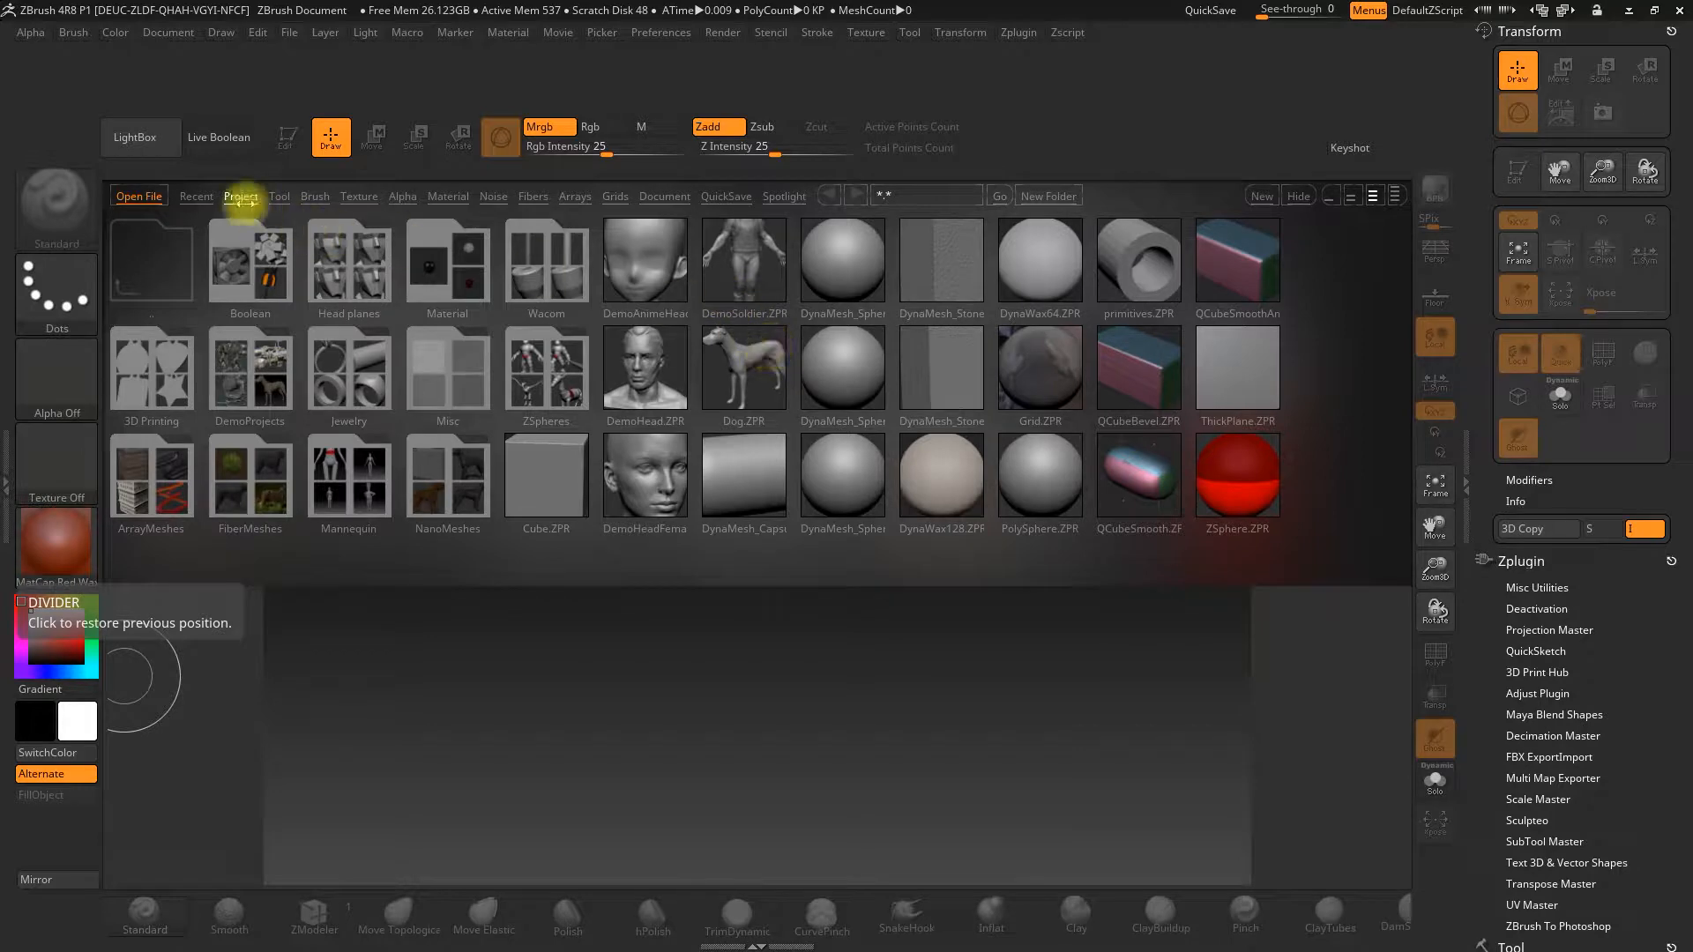
click(836, 382)
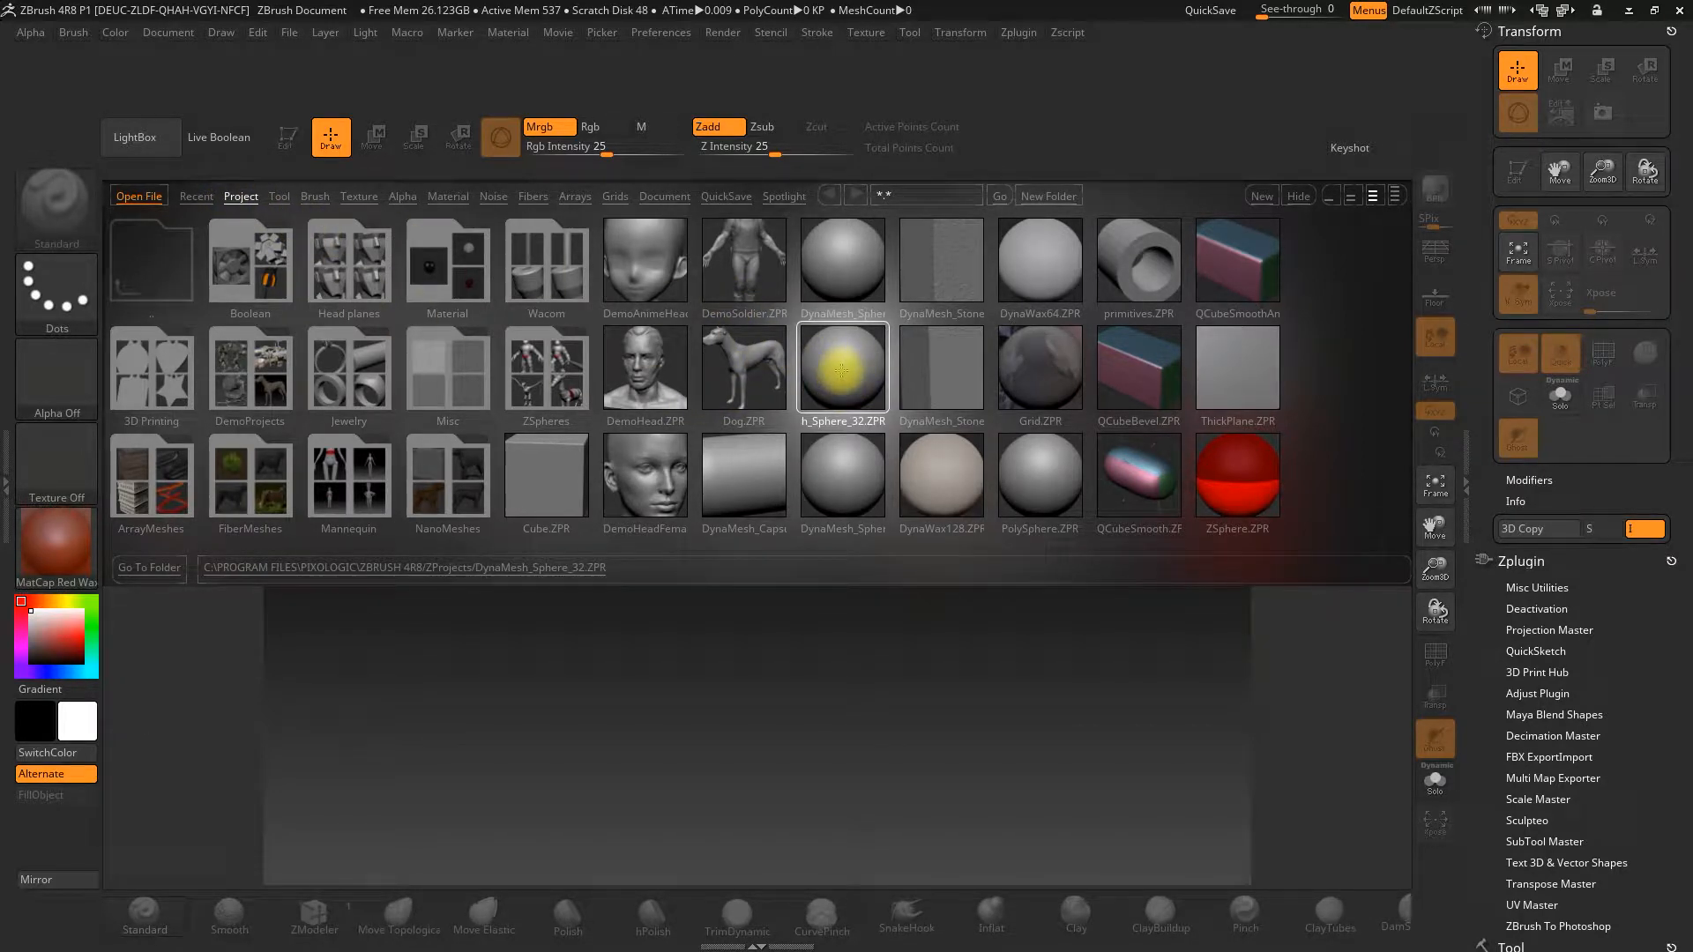
double_click(842, 373)
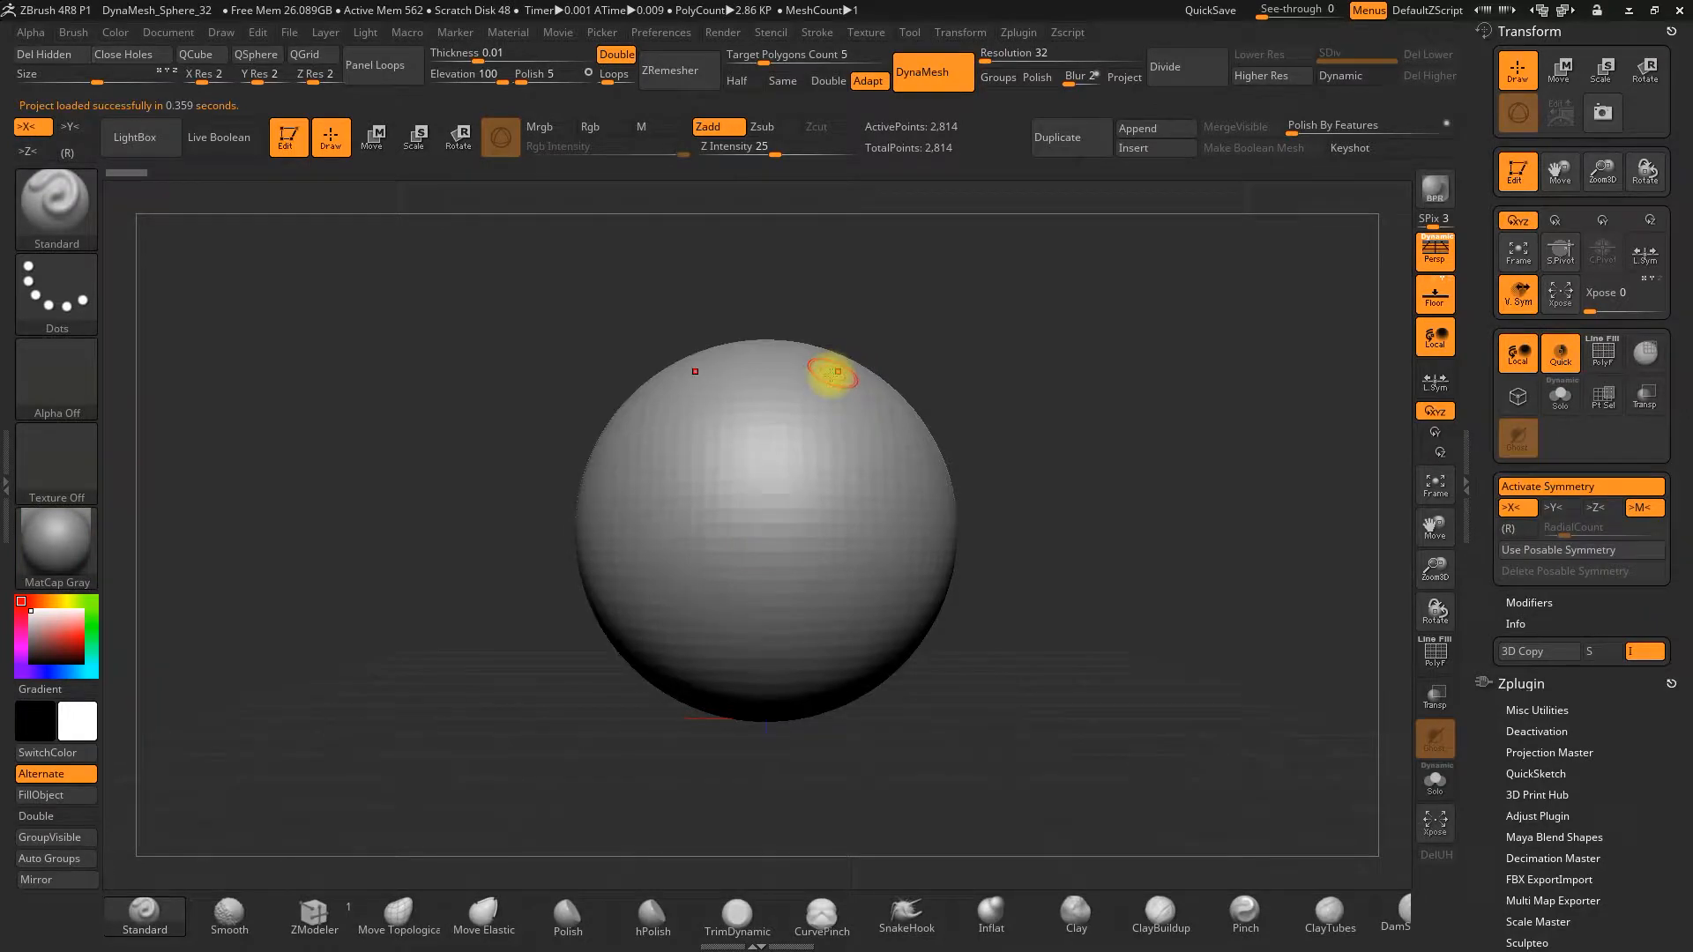
- Turn off X symmetry and the perspective view for the sphere
click(35, 129)
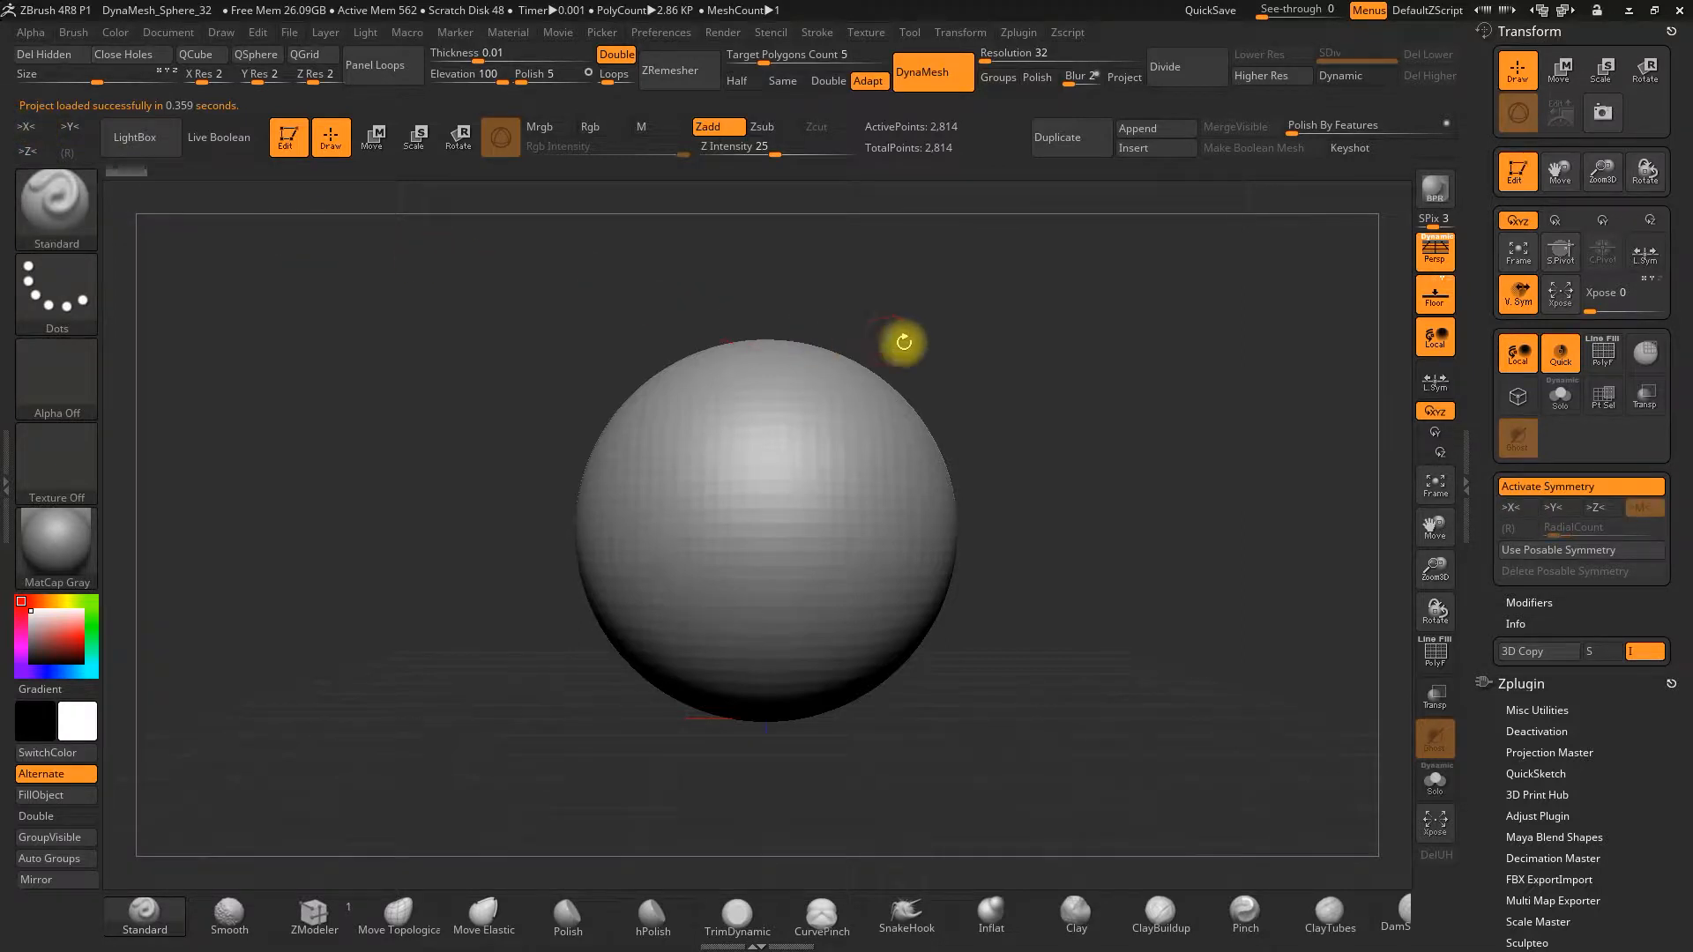
click(1435, 250)
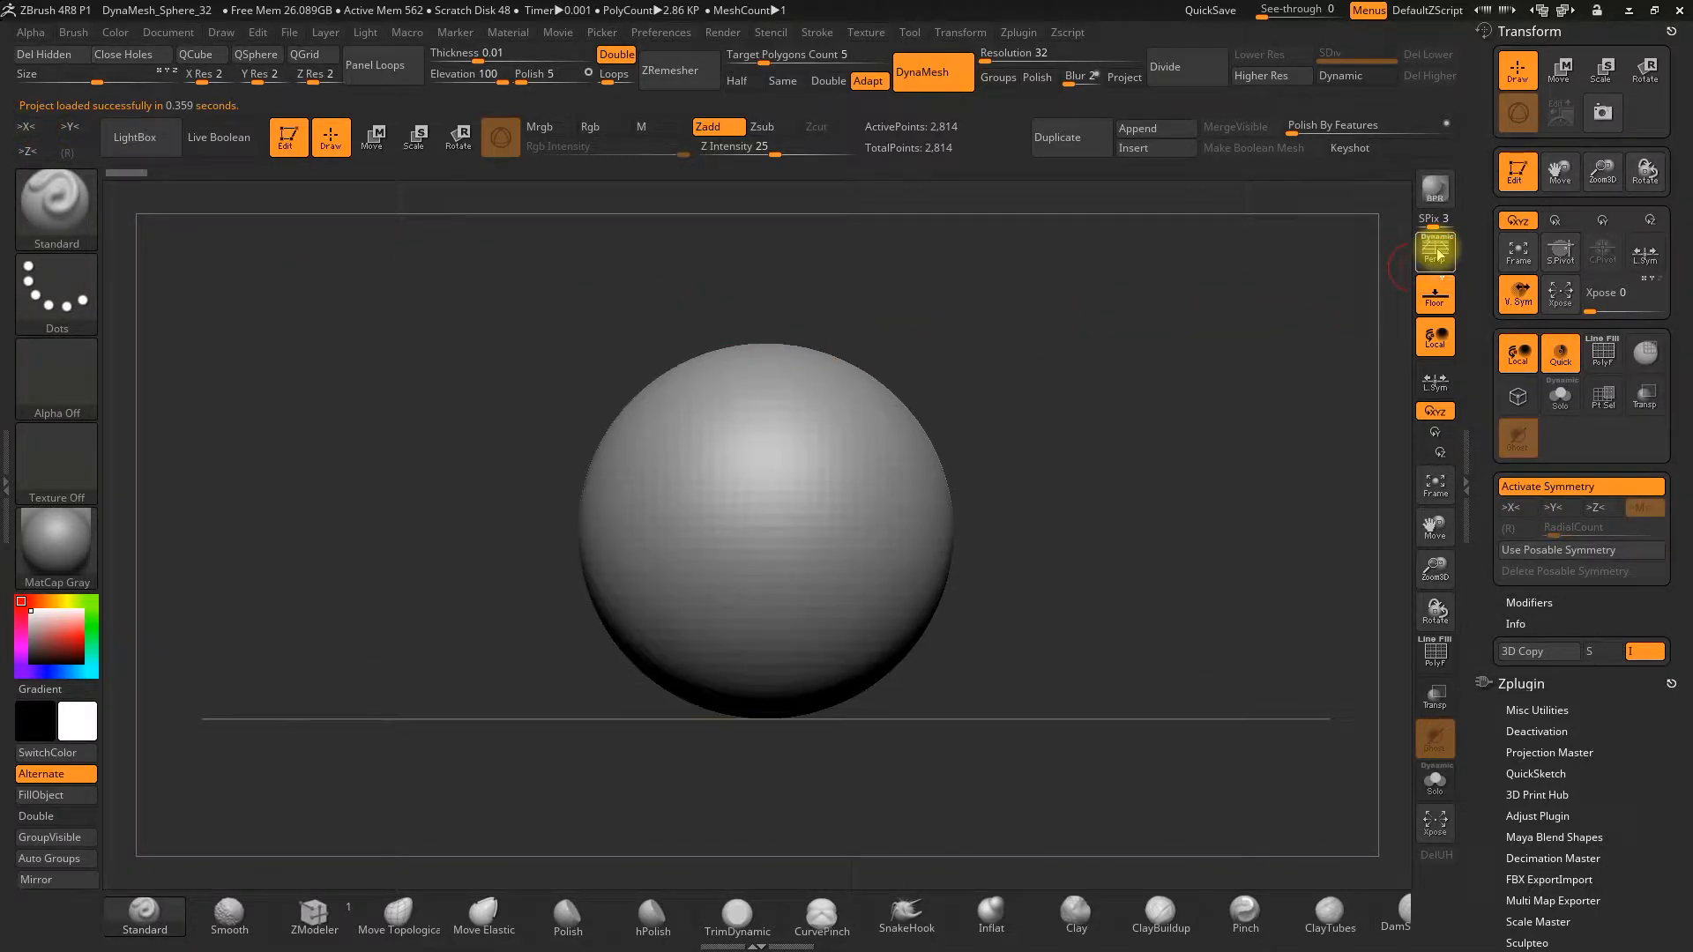
alt+drag(1062, 374, 1051, 382)
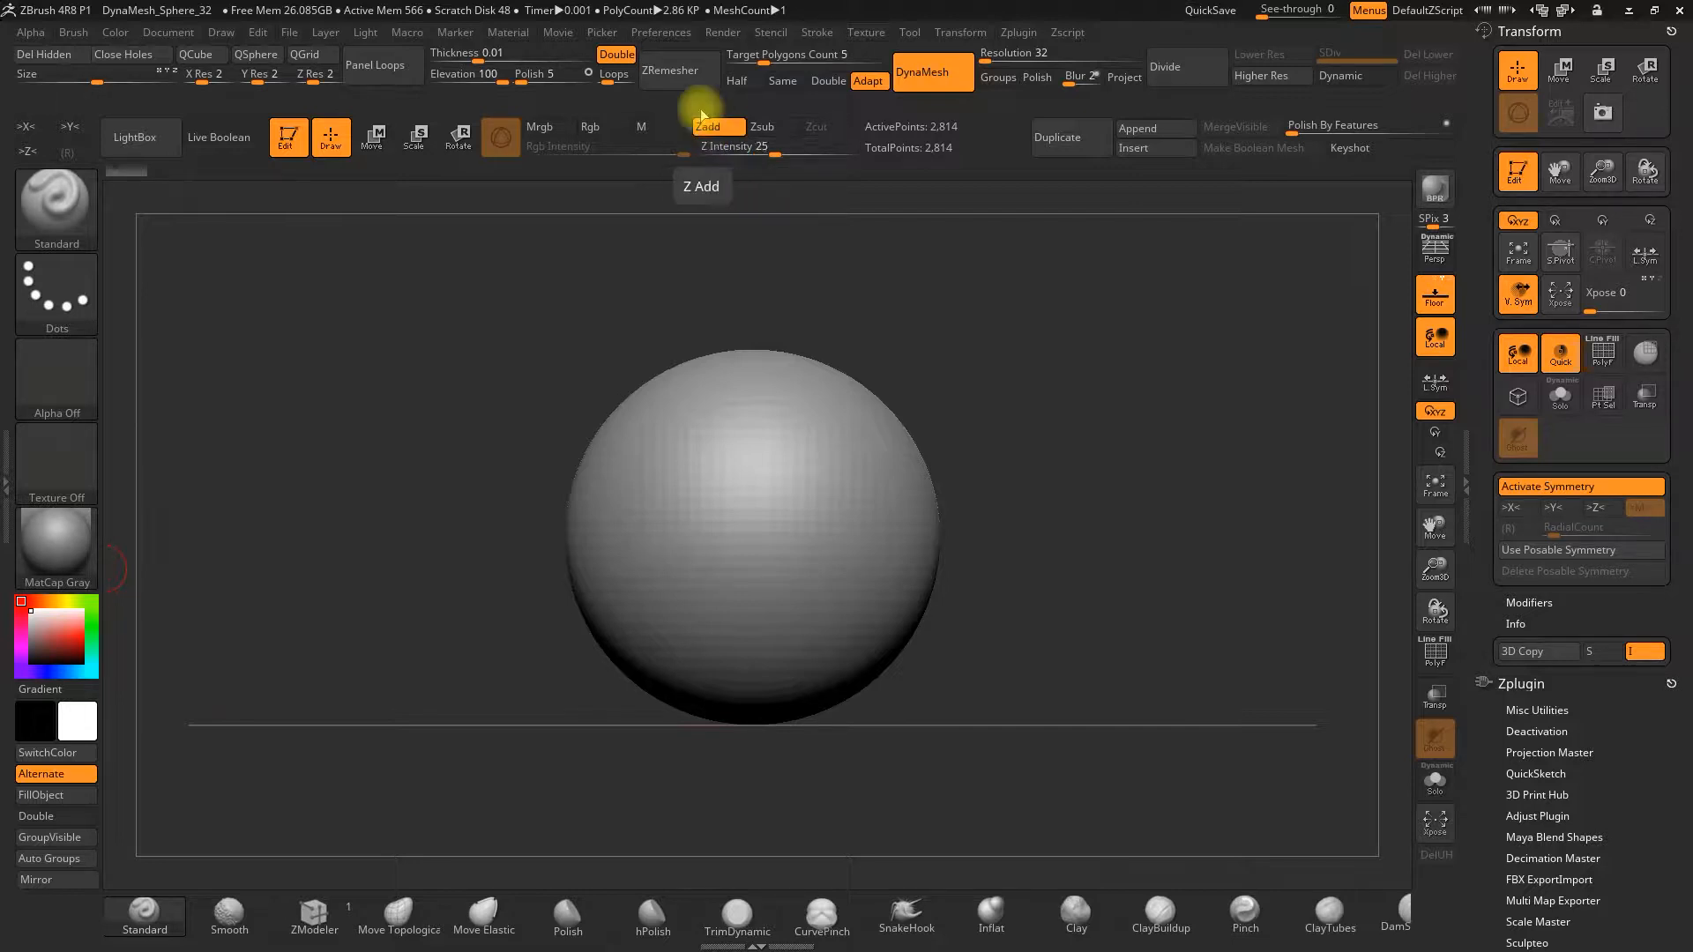
click(663, 34)
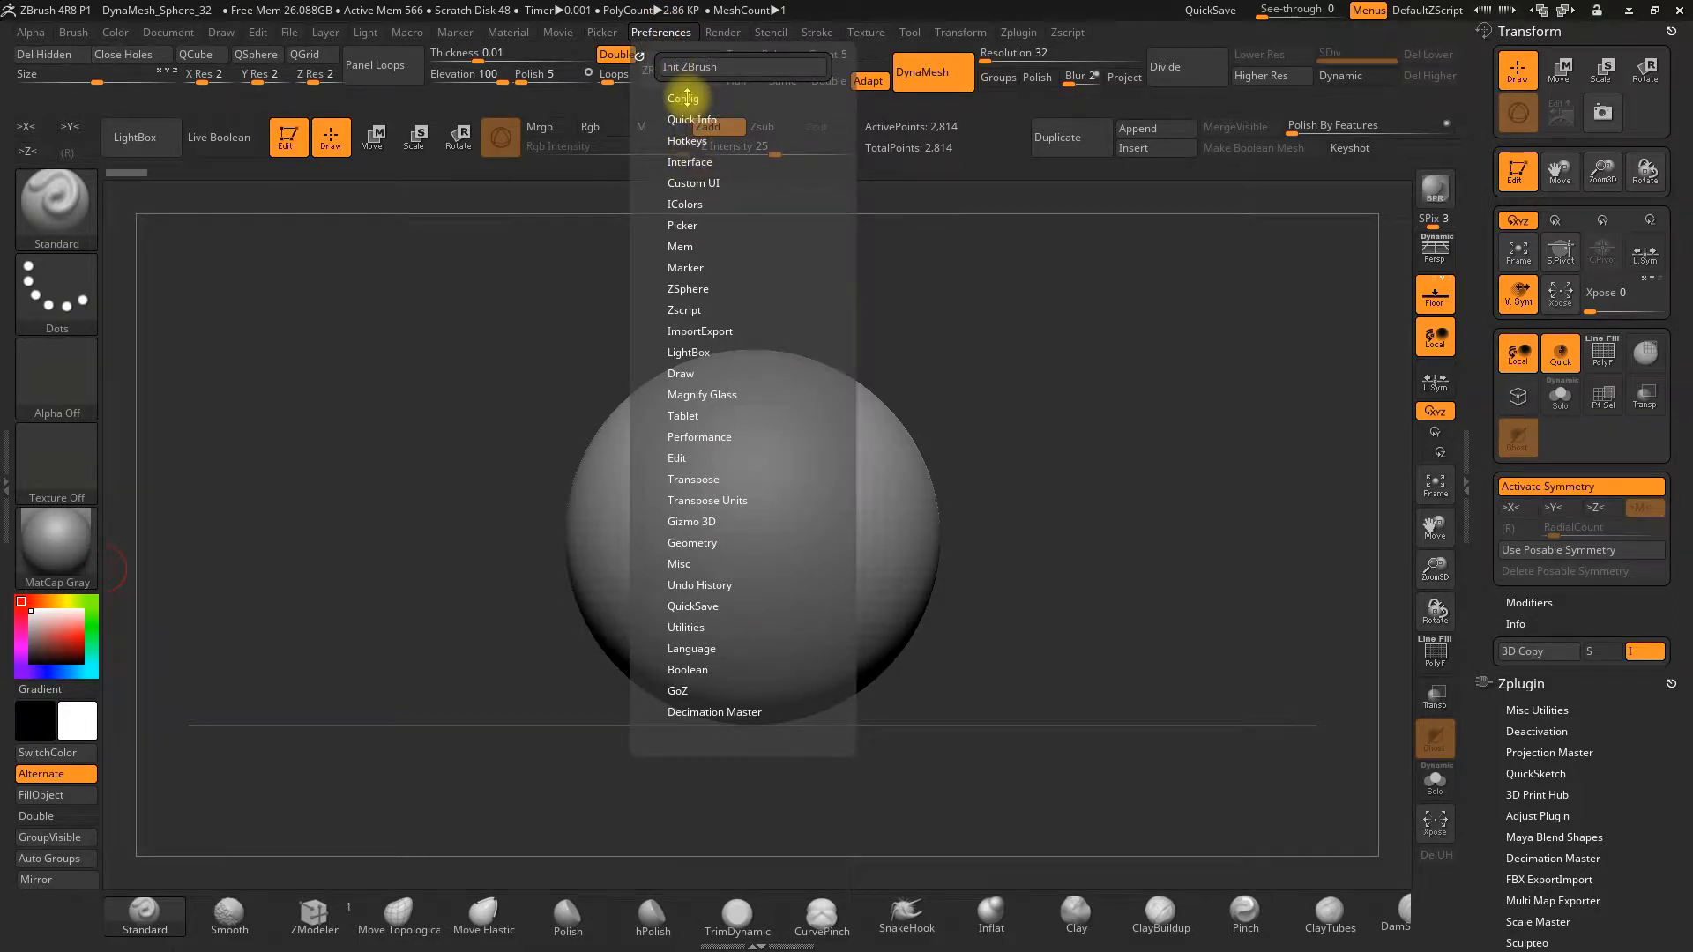
click(687, 98)
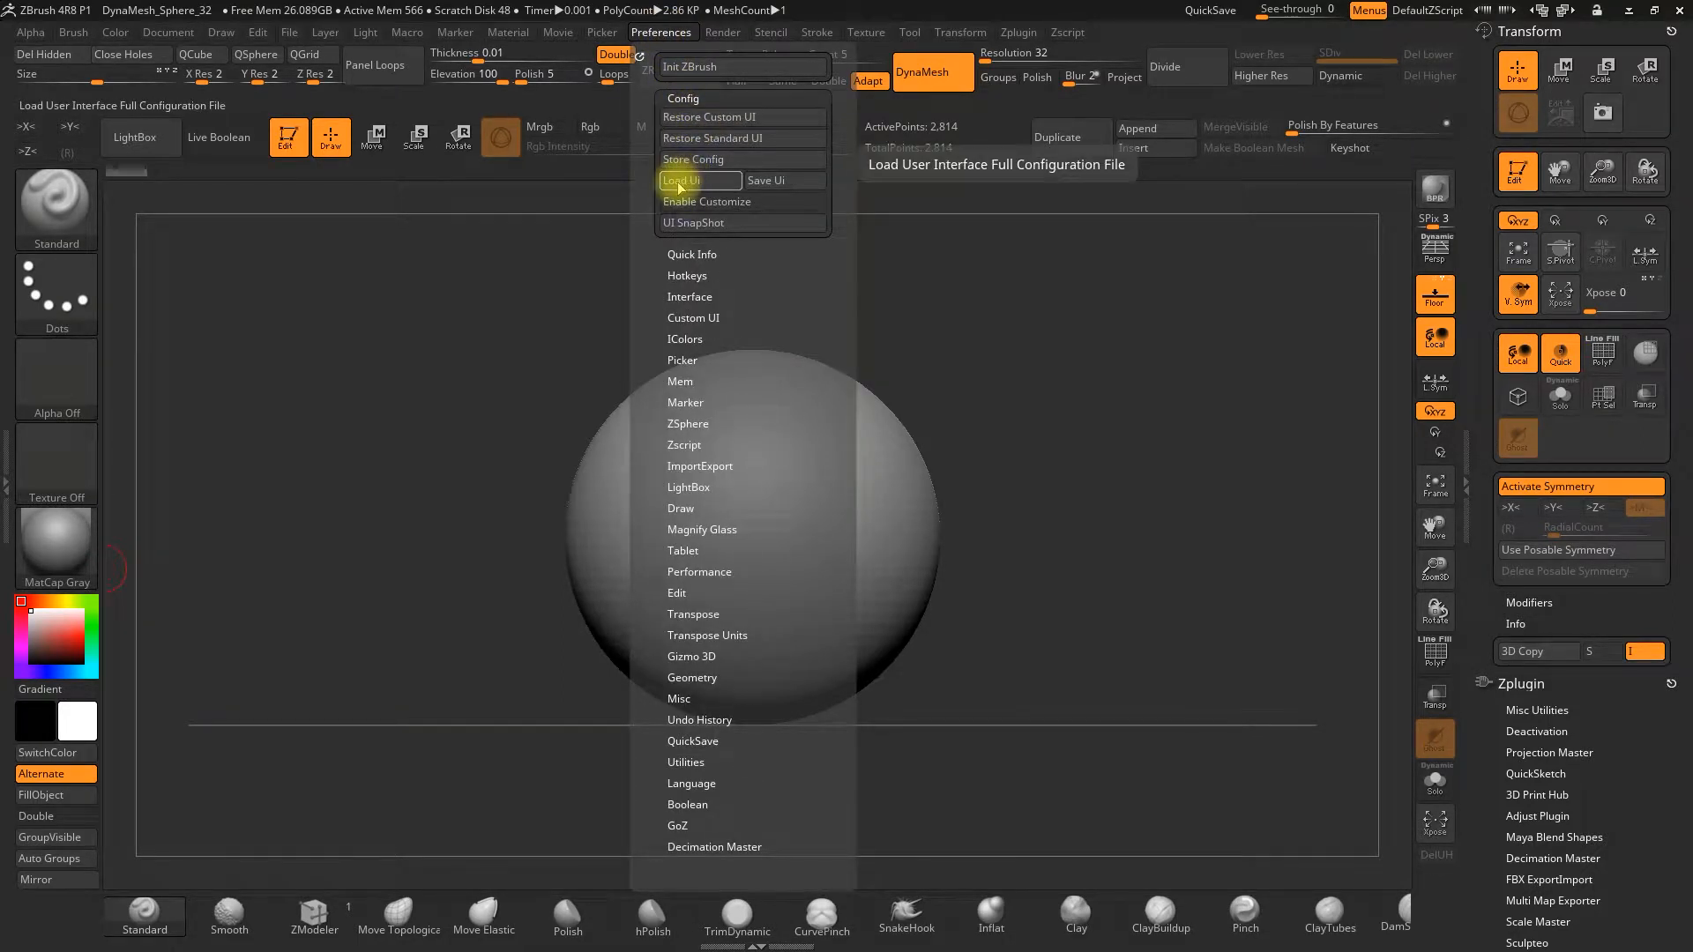
click(710, 182)
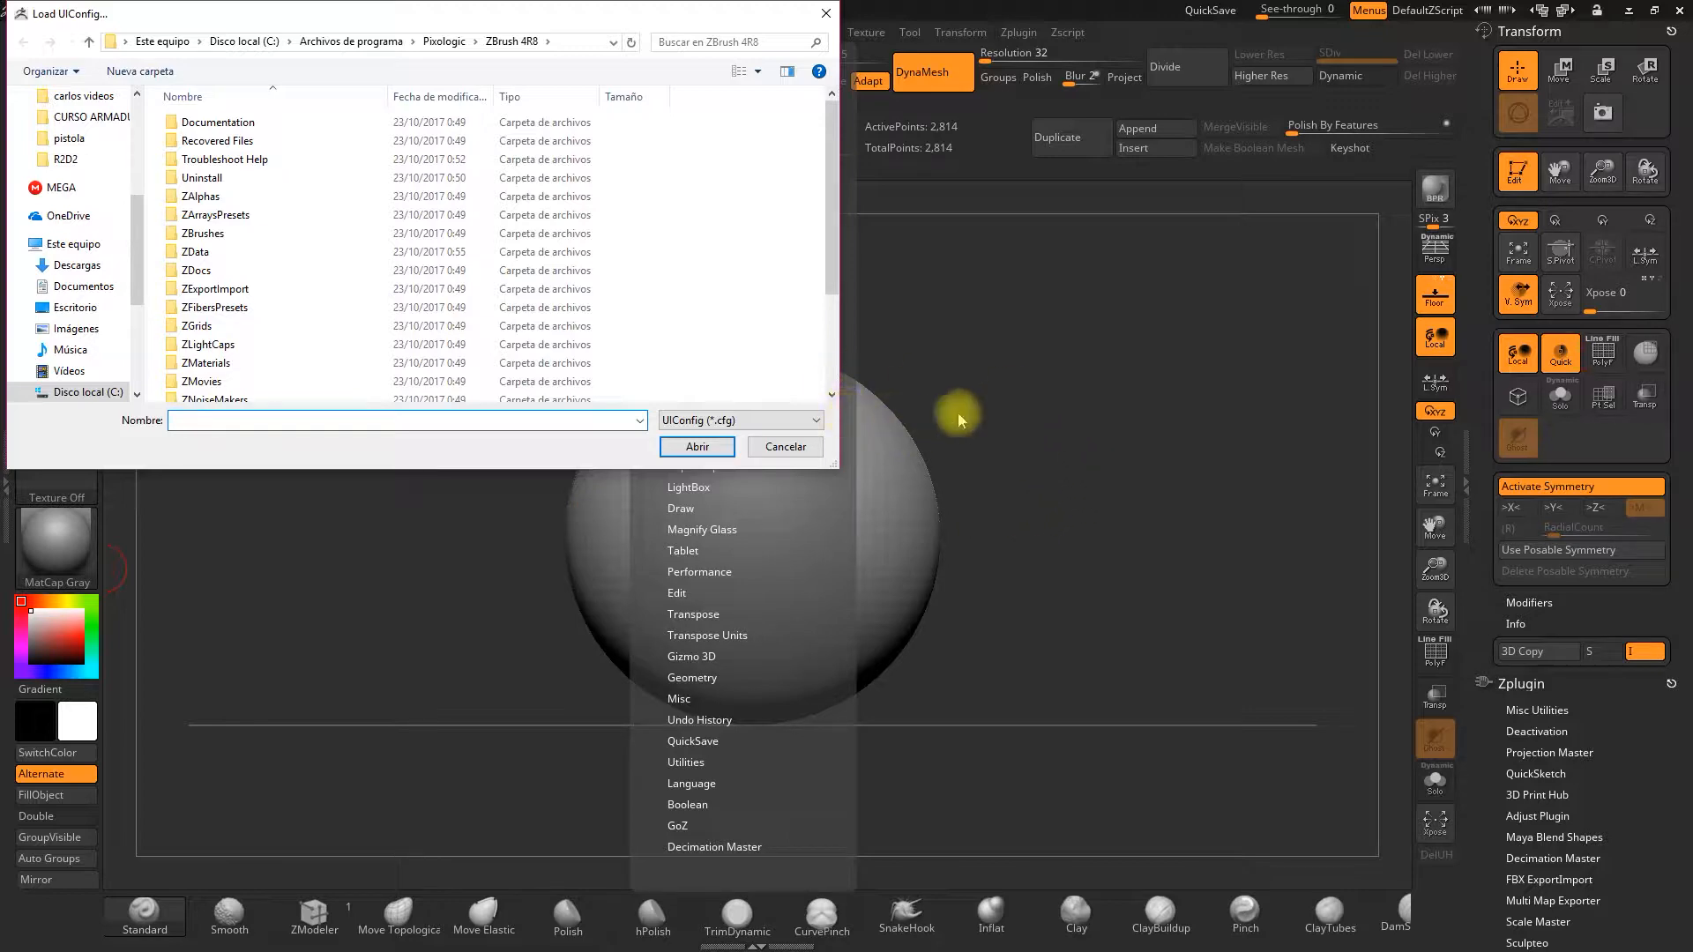
click(784, 447)
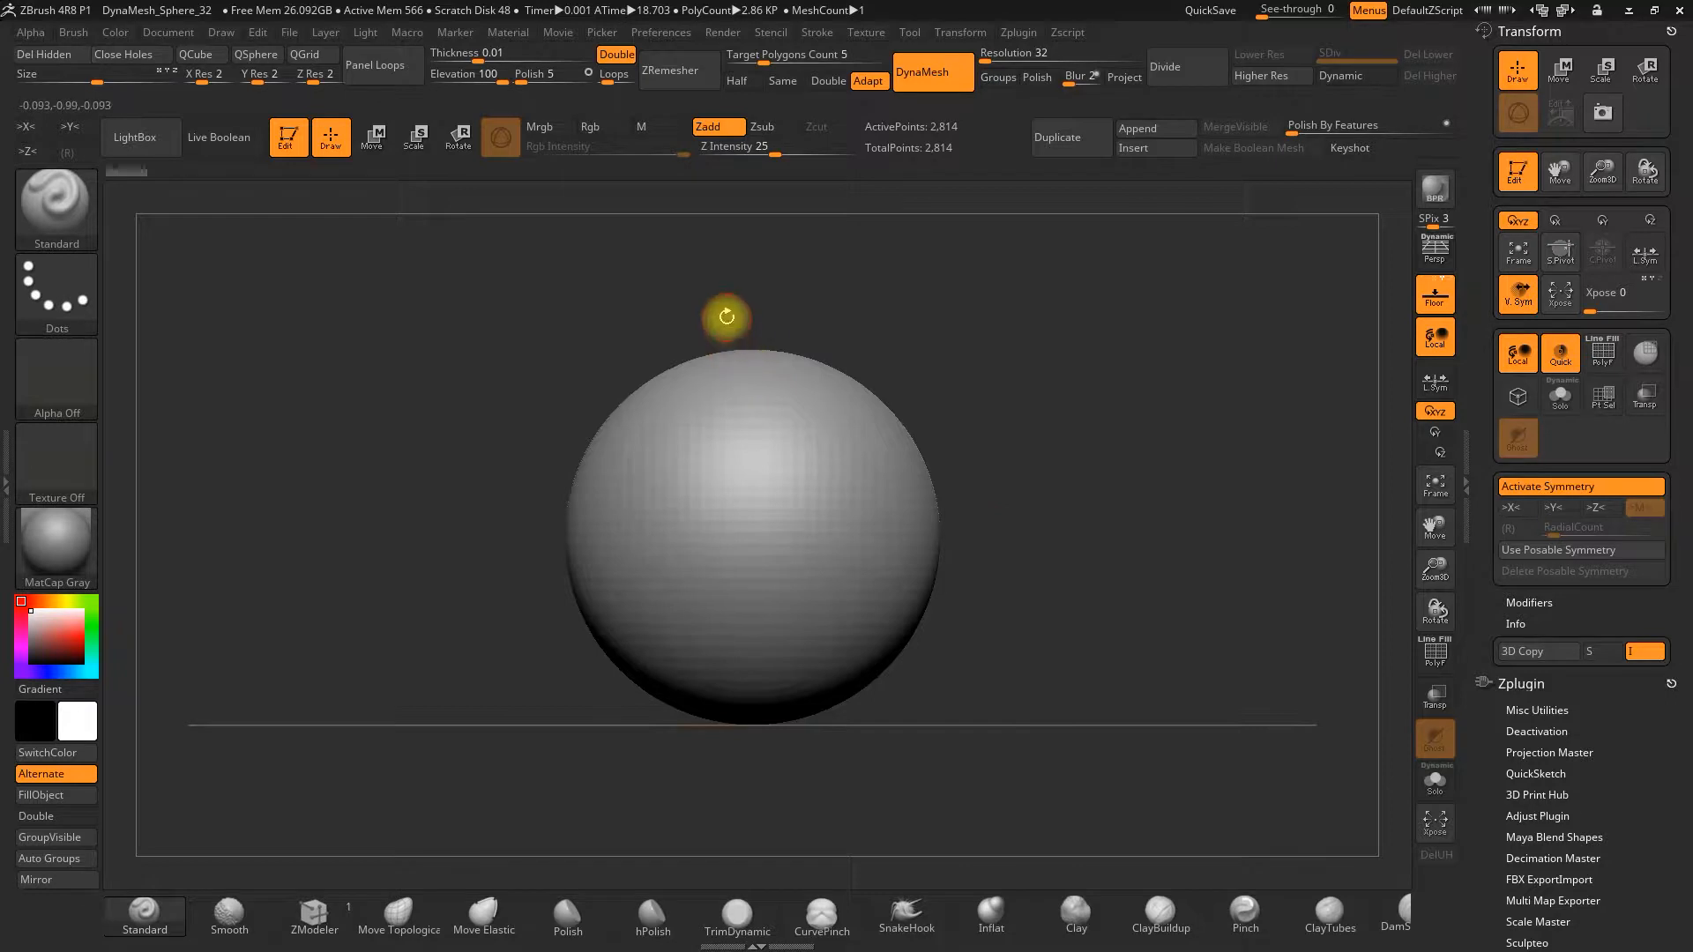
- Activate Move mode with the Gizmo 3D on the sphere and examine its handles from several angles
click(374, 139)
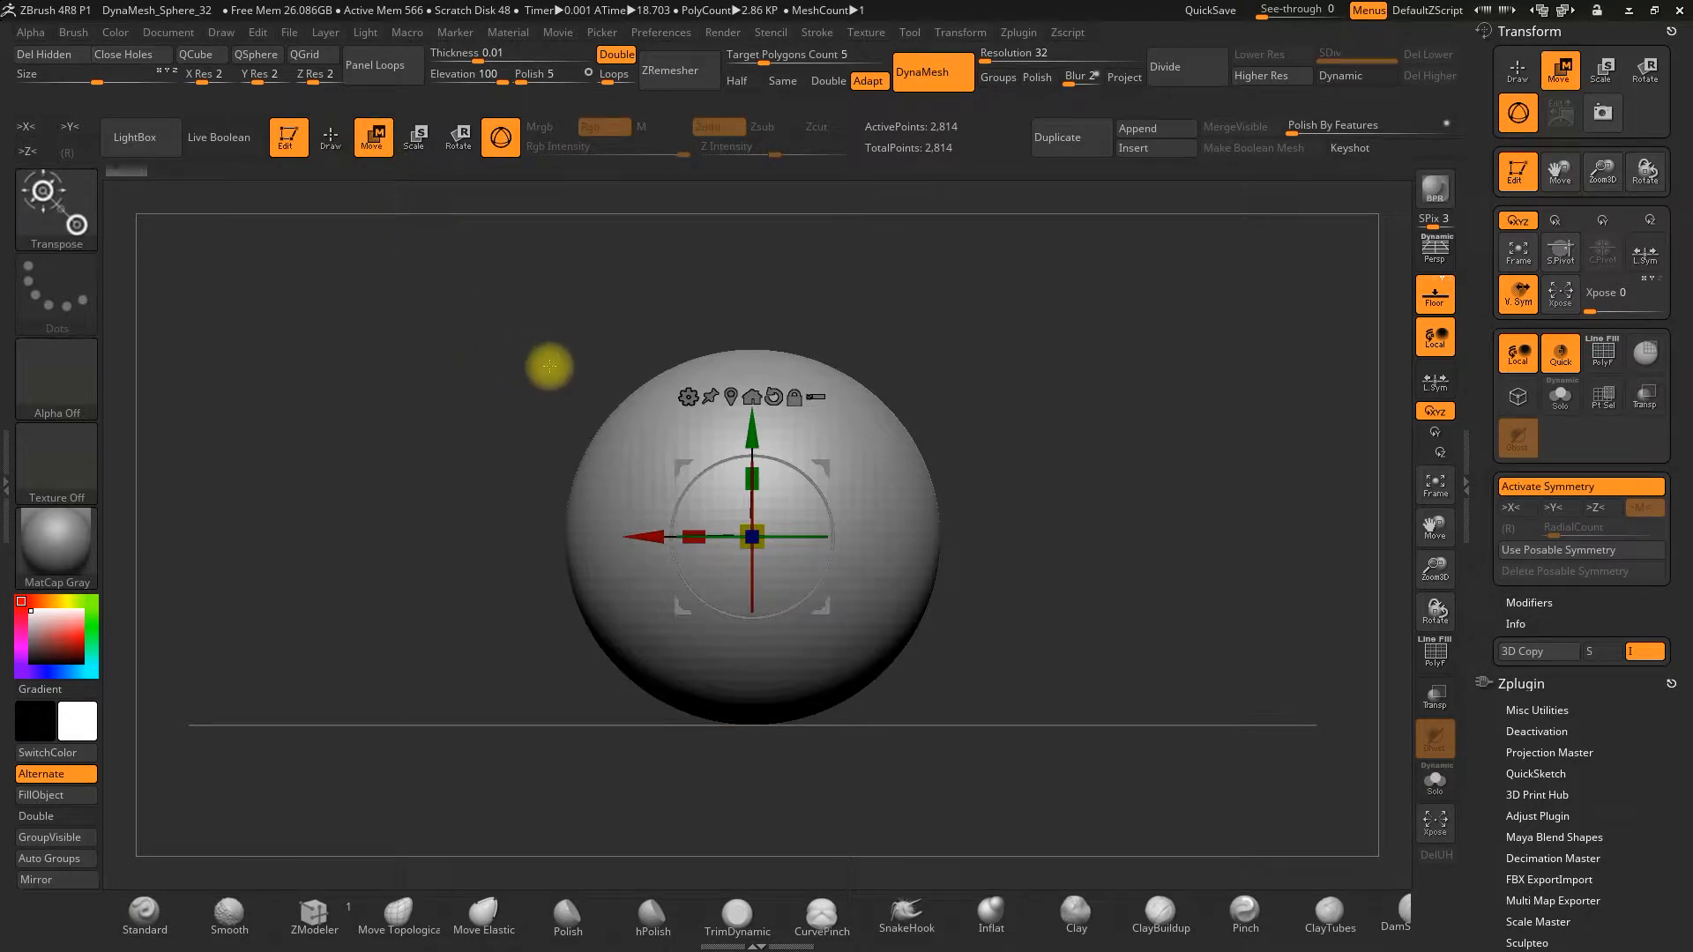
drag(978, 367, 994, 382)
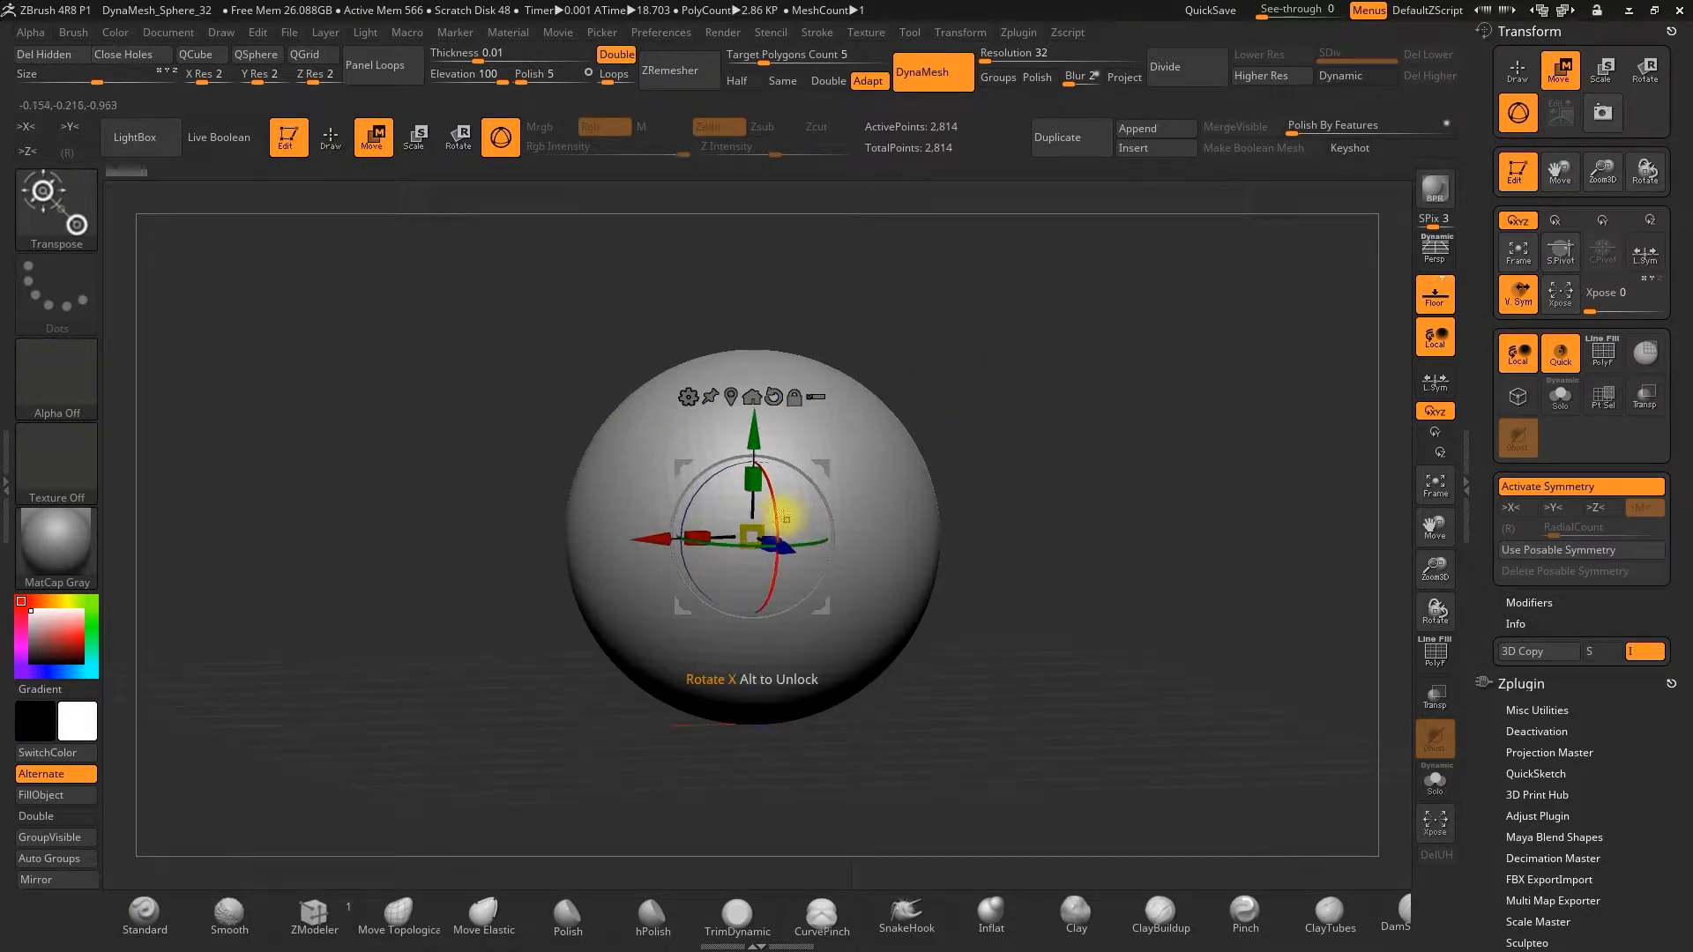
drag(1048, 496, 1032, 497)
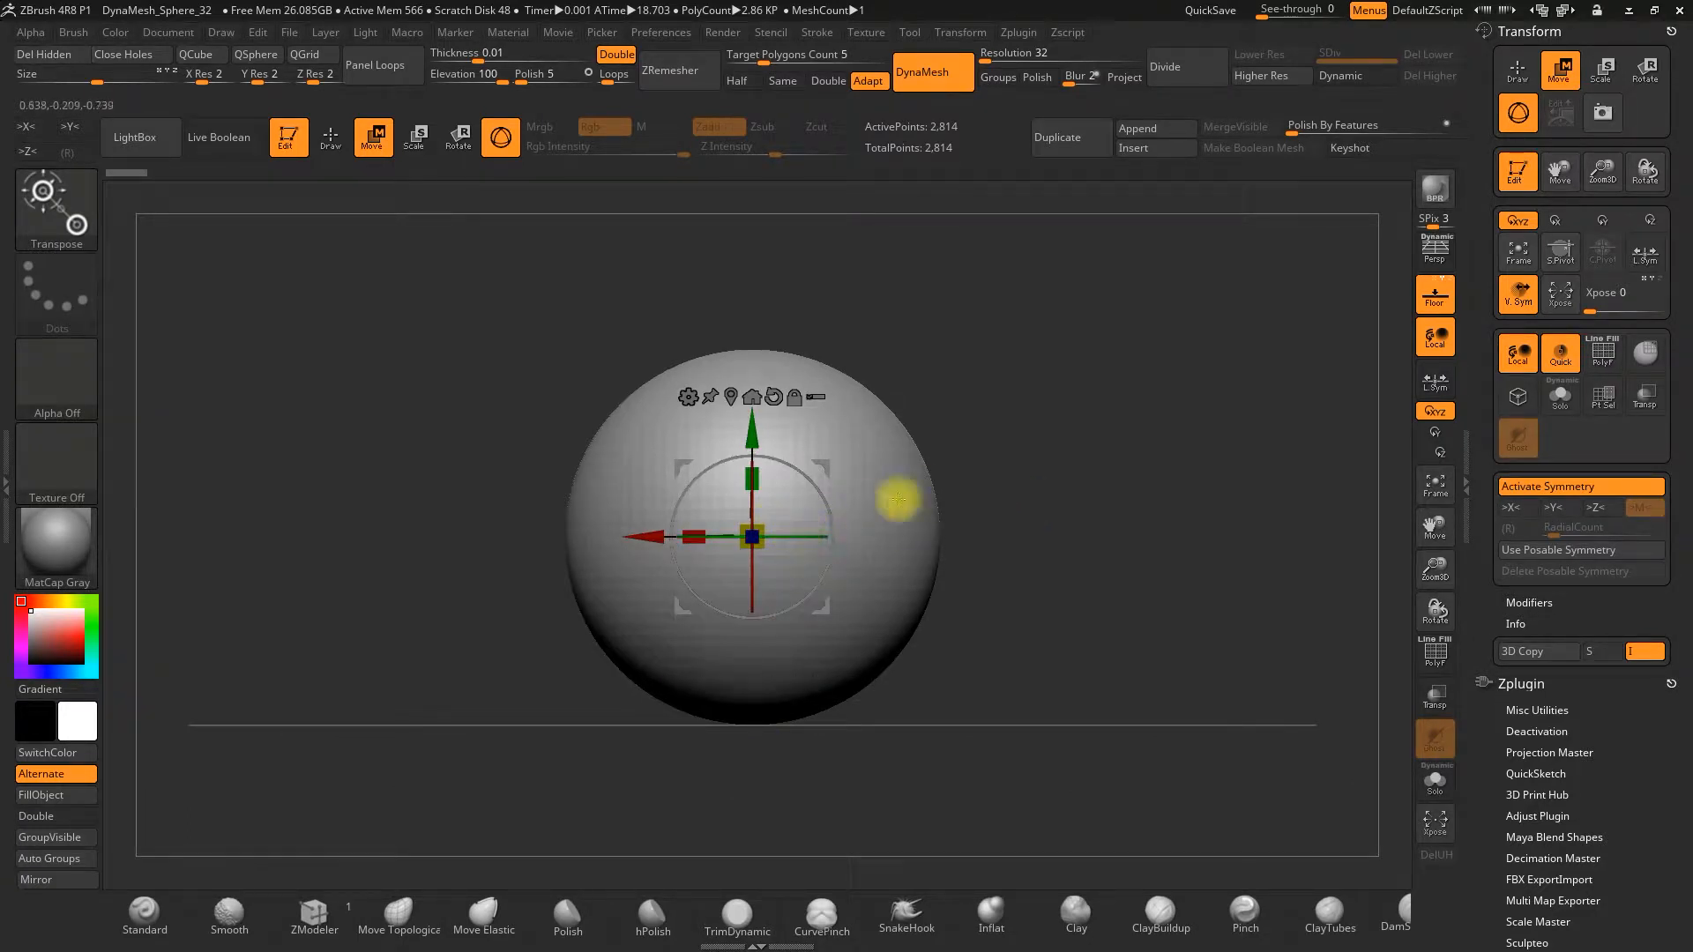
drag(964, 473, 1001, 473)
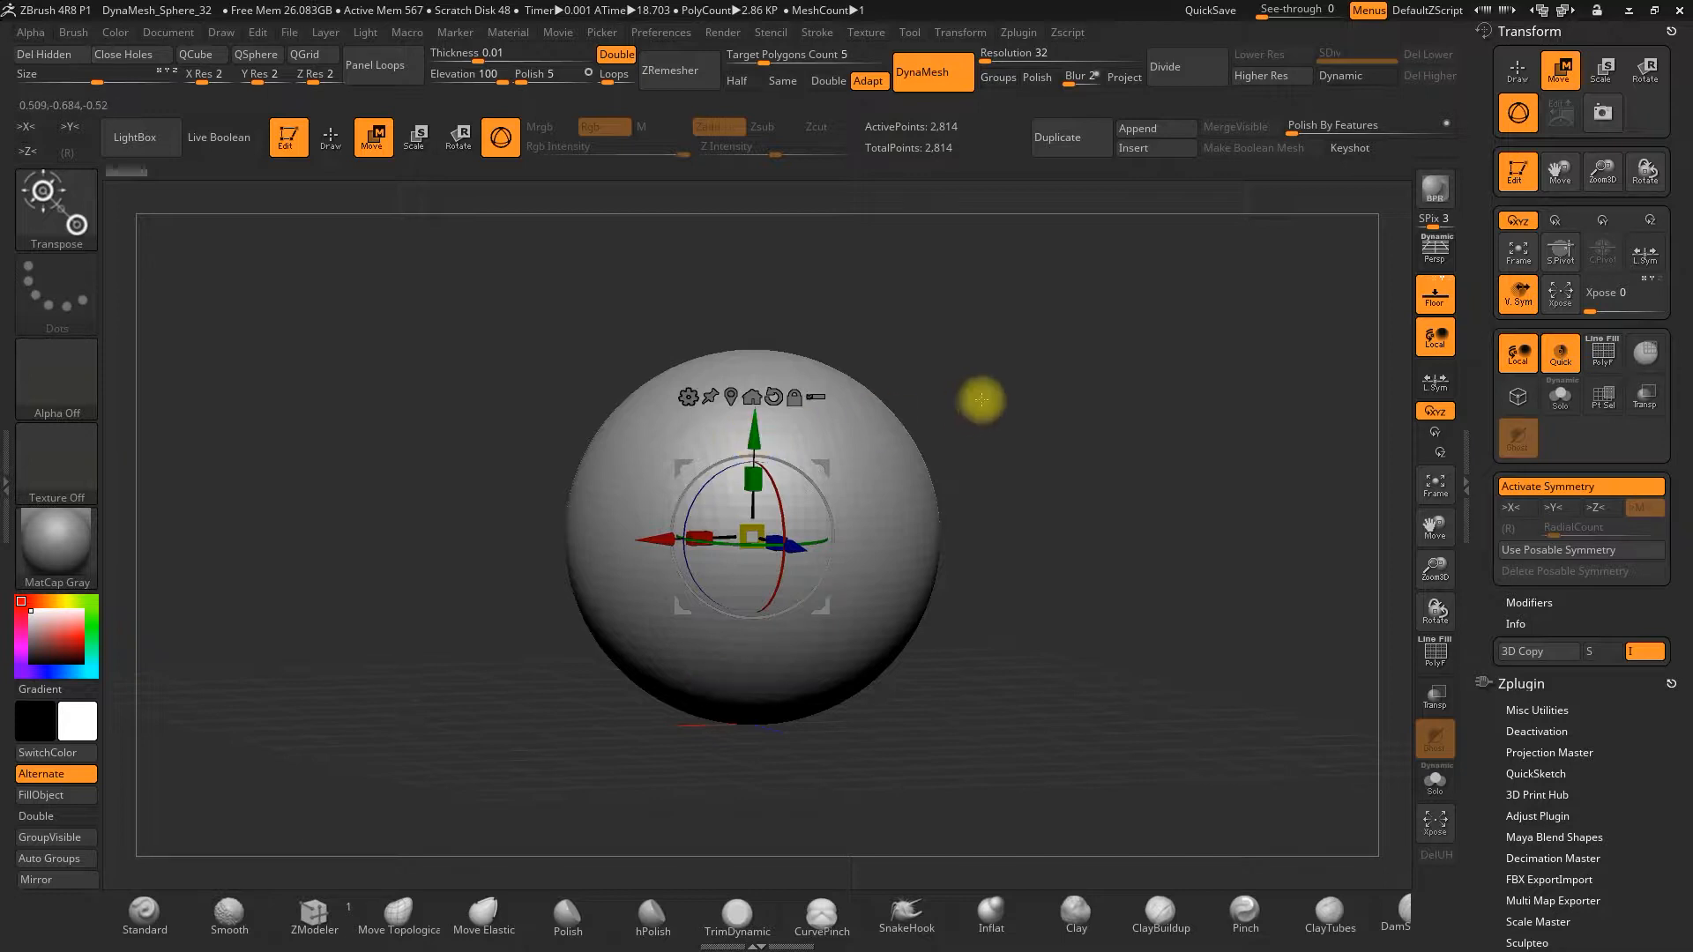
shift+drag(980, 401, 983, 396)
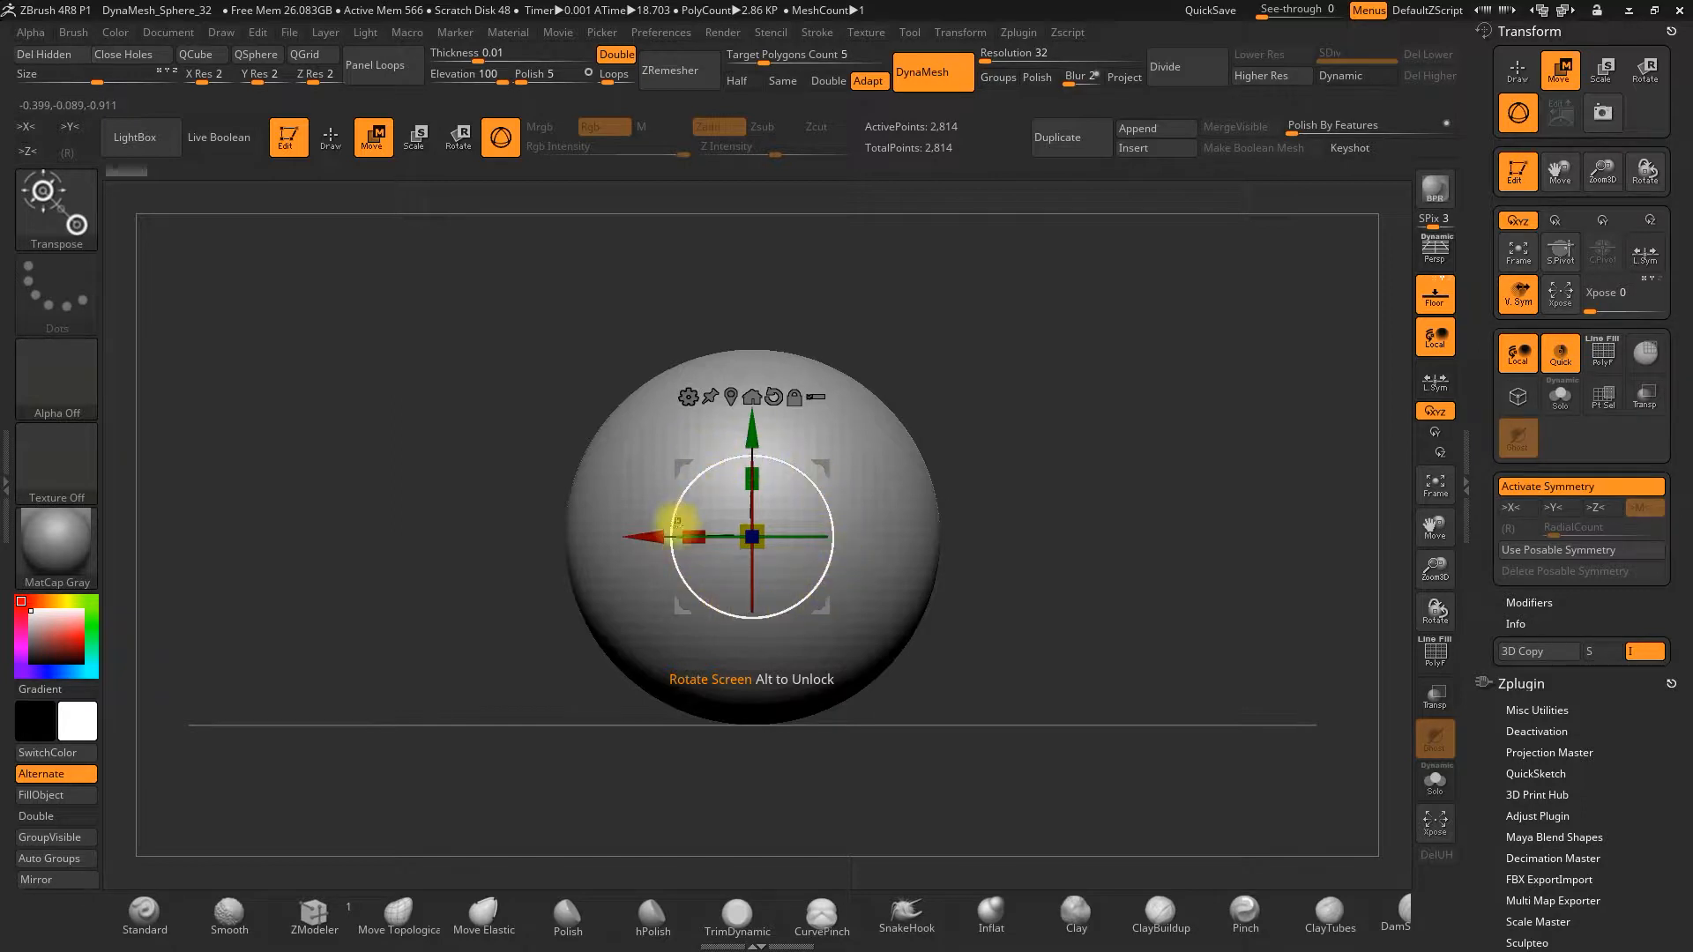
- Switch from the Gizmo 3D to the classic transpose line and return to the gizmo
click(500, 141)
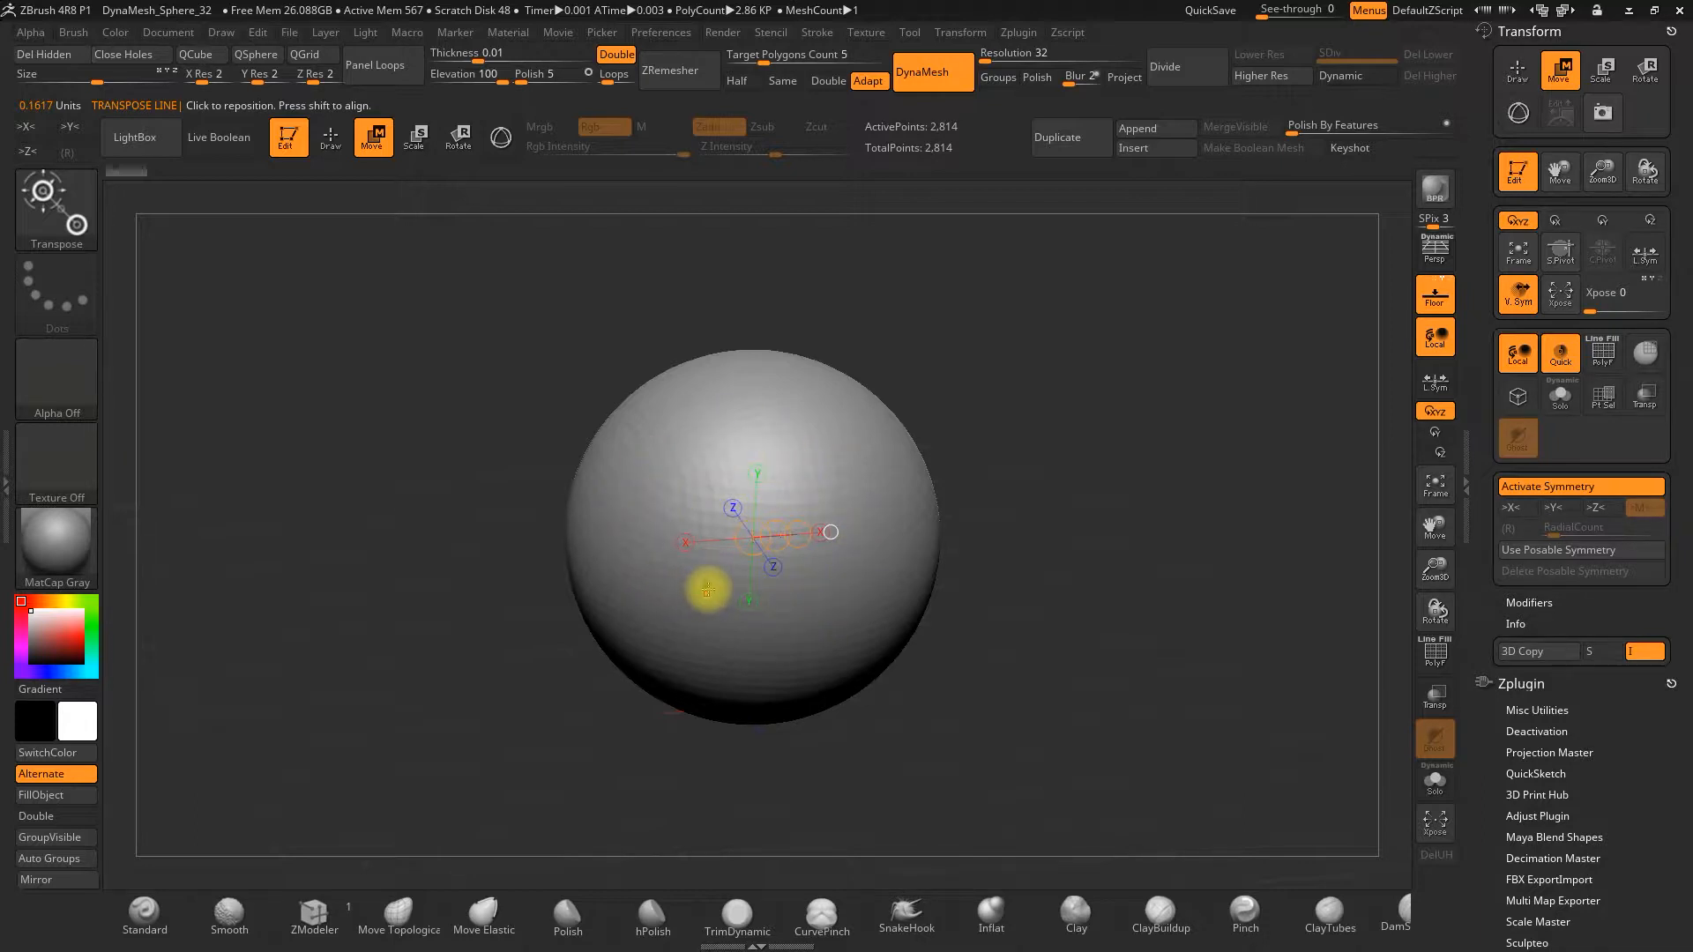
shift+drag(1008, 535, 998, 524)
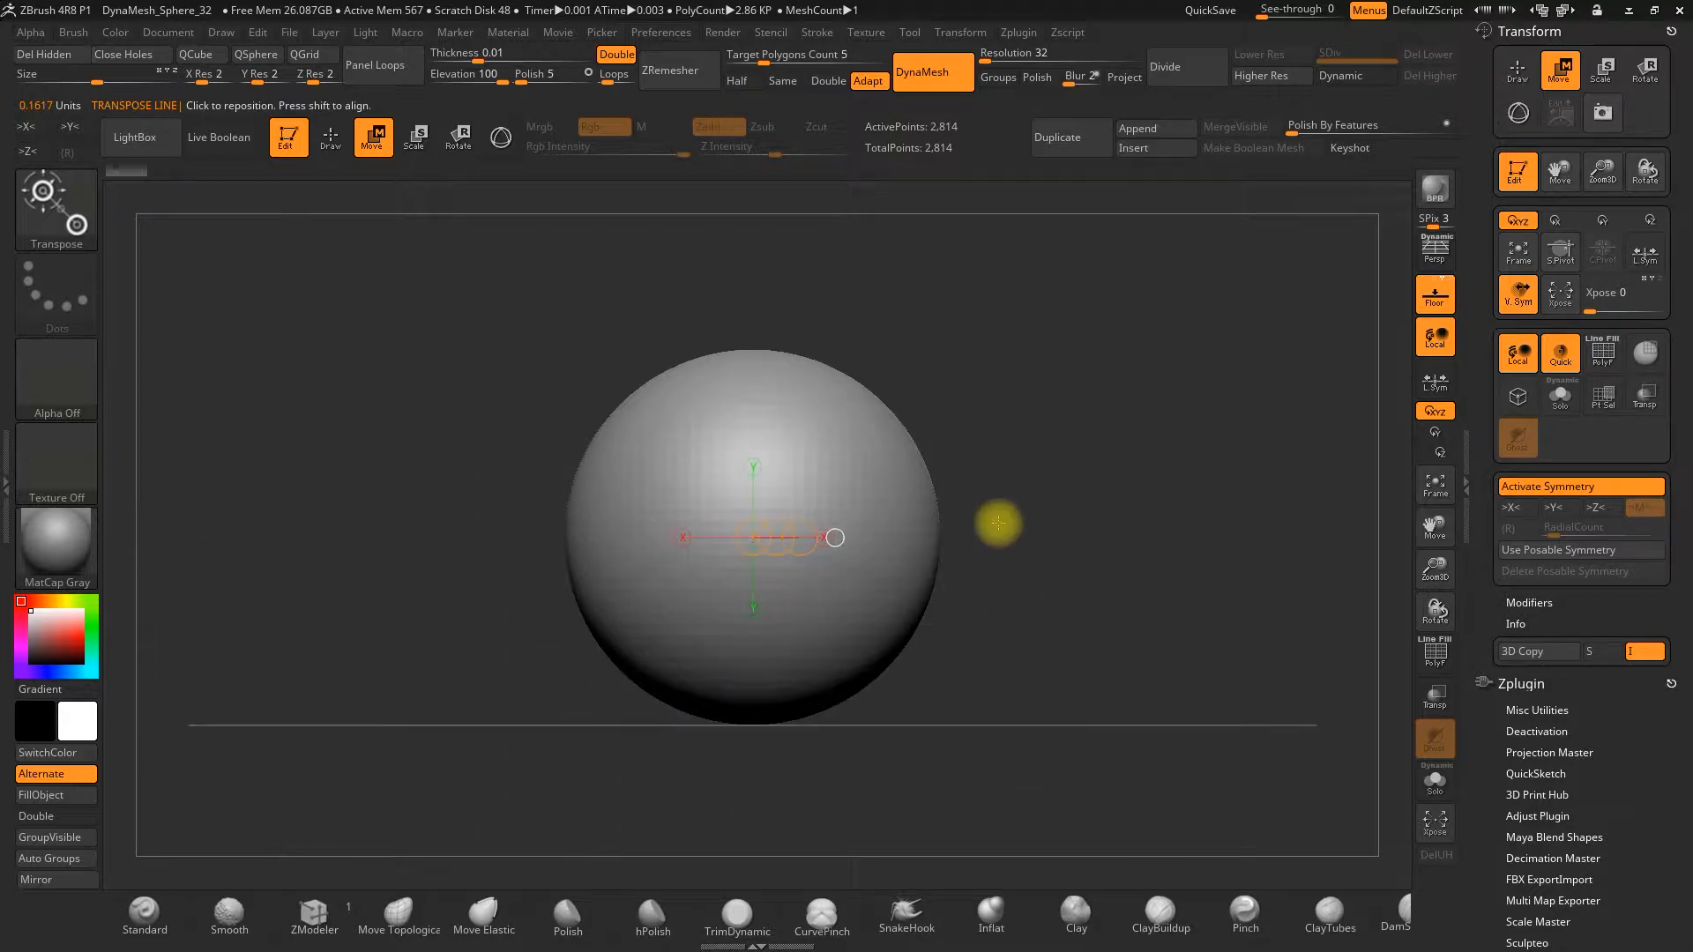
click(501, 141)
- Move the sphere along the Y, X and Z axes using the gizmo's axis arrows
drag(747, 438, 754, 390)
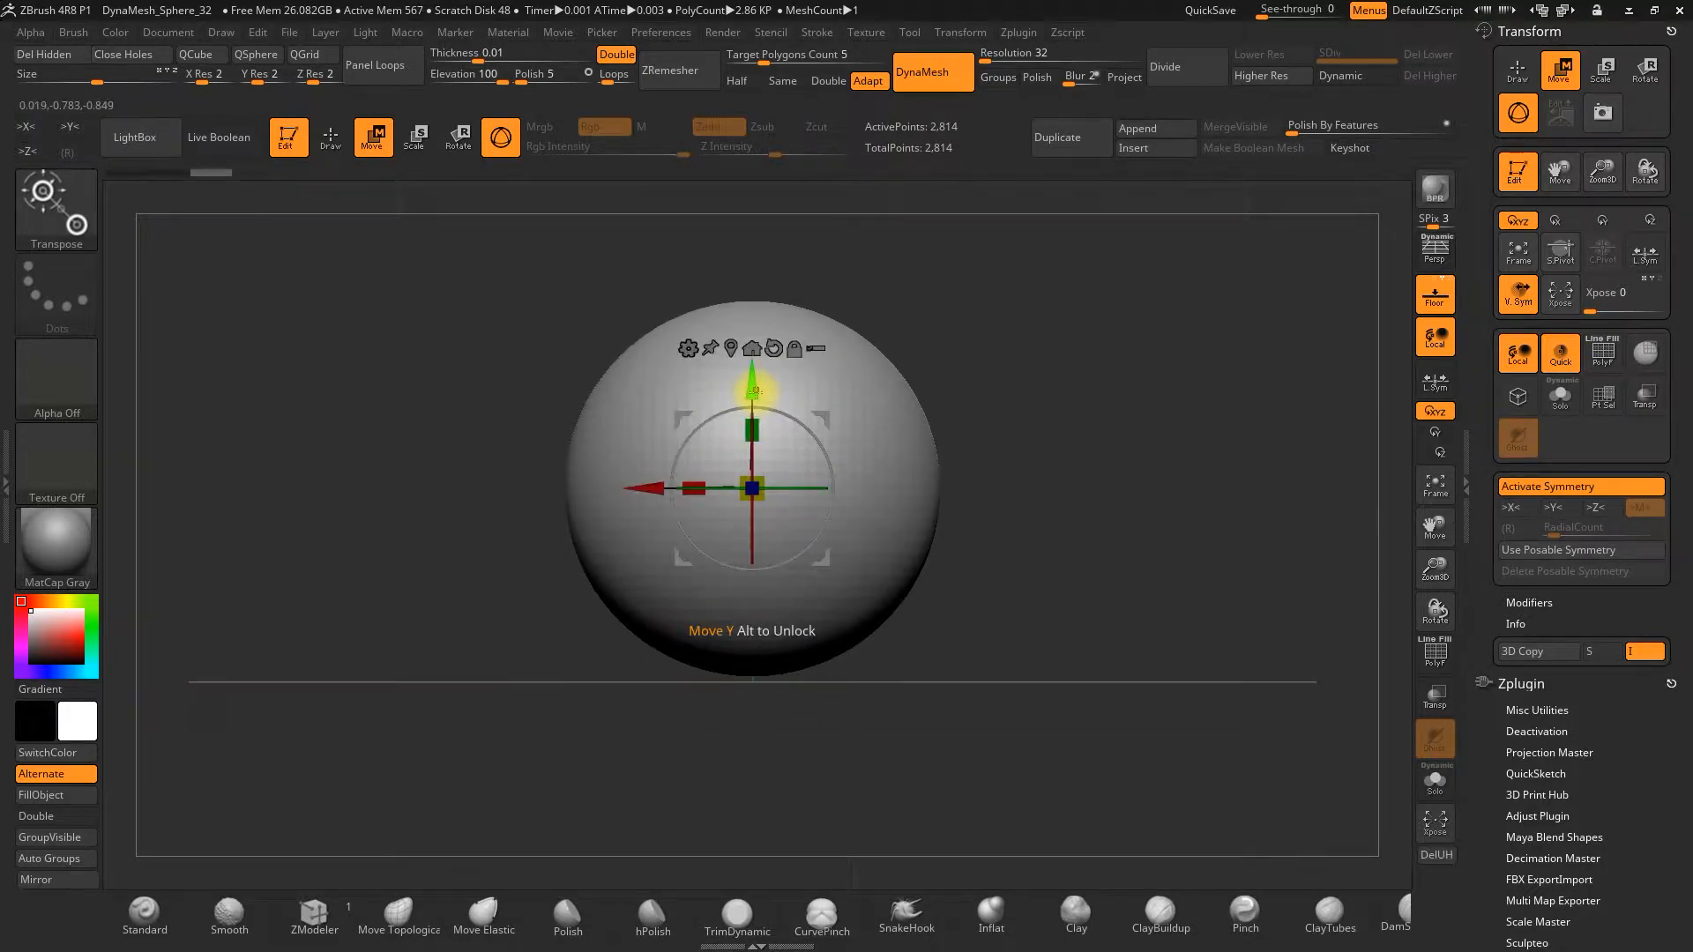
drag(641, 489, 699, 491)
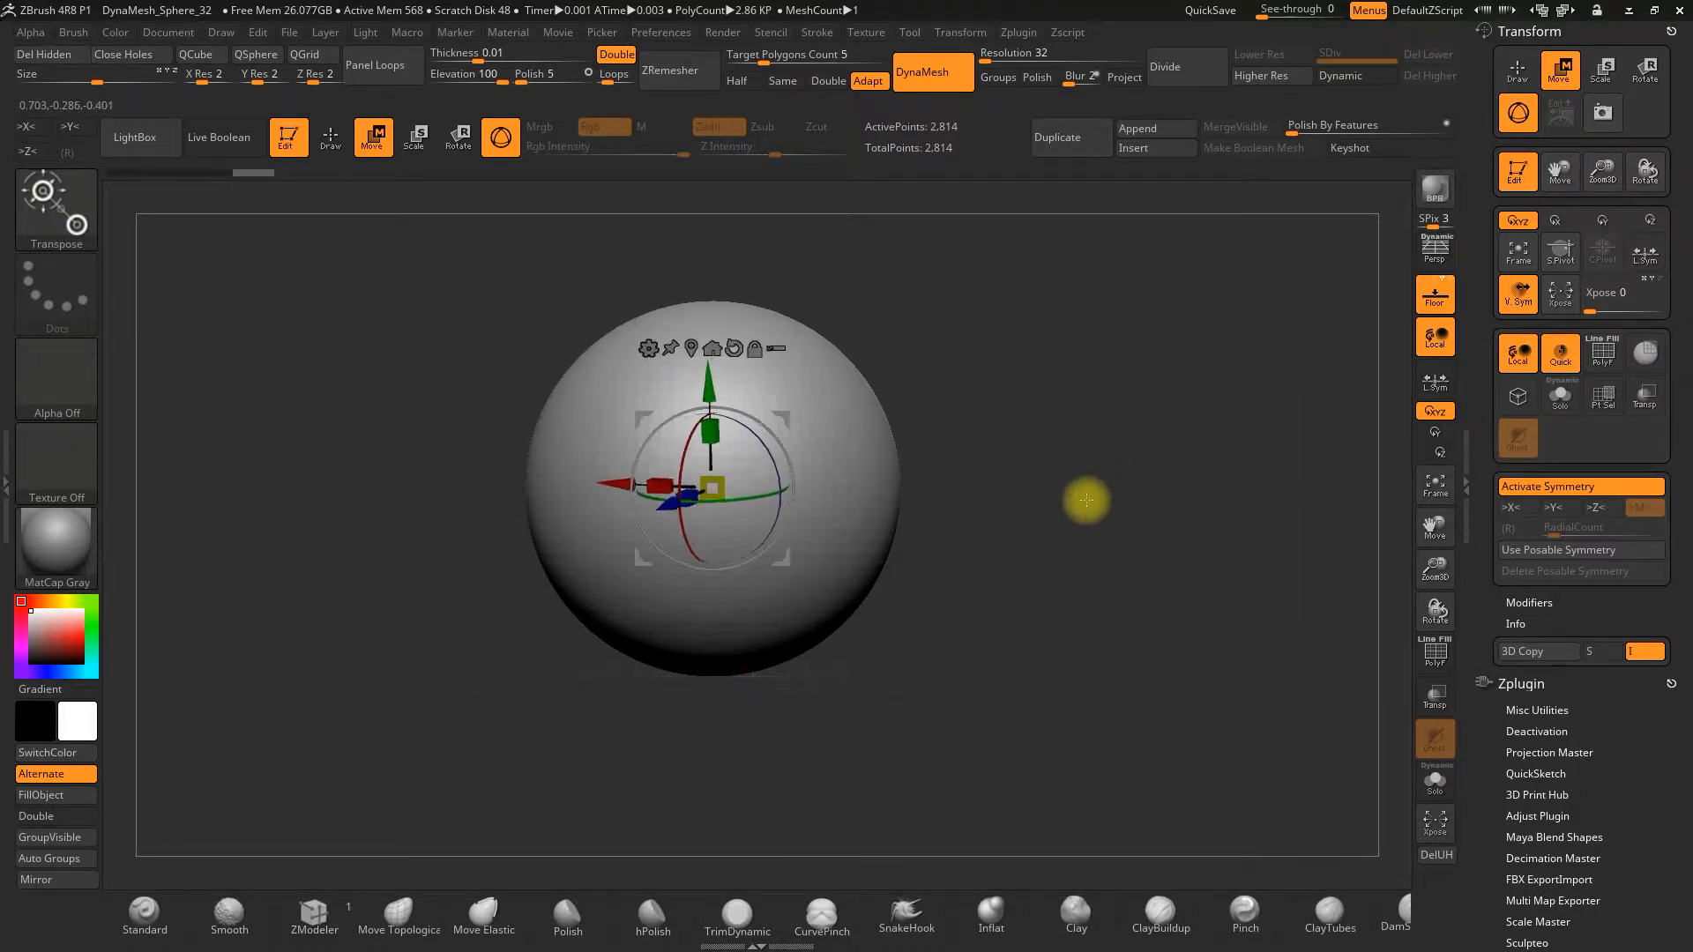
drag(649, 510, 657, 547)
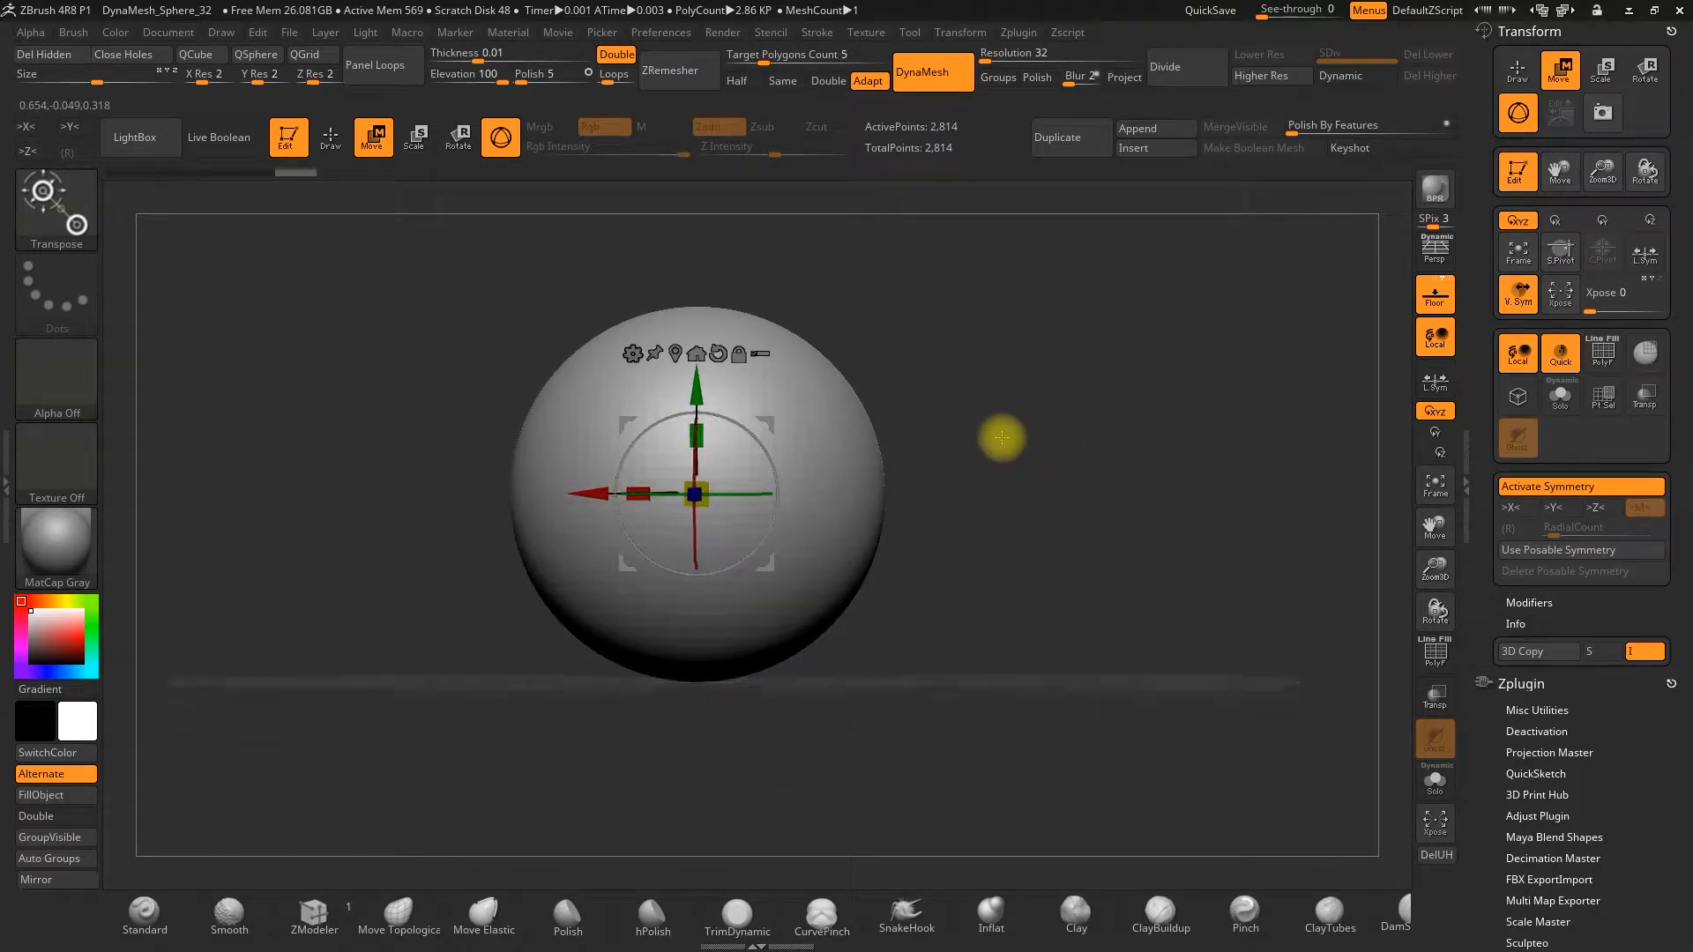
- Try rotating the sphere about its Z axis with the gizmo, and undo the rotation
drag(1002, 438, 971, 454)
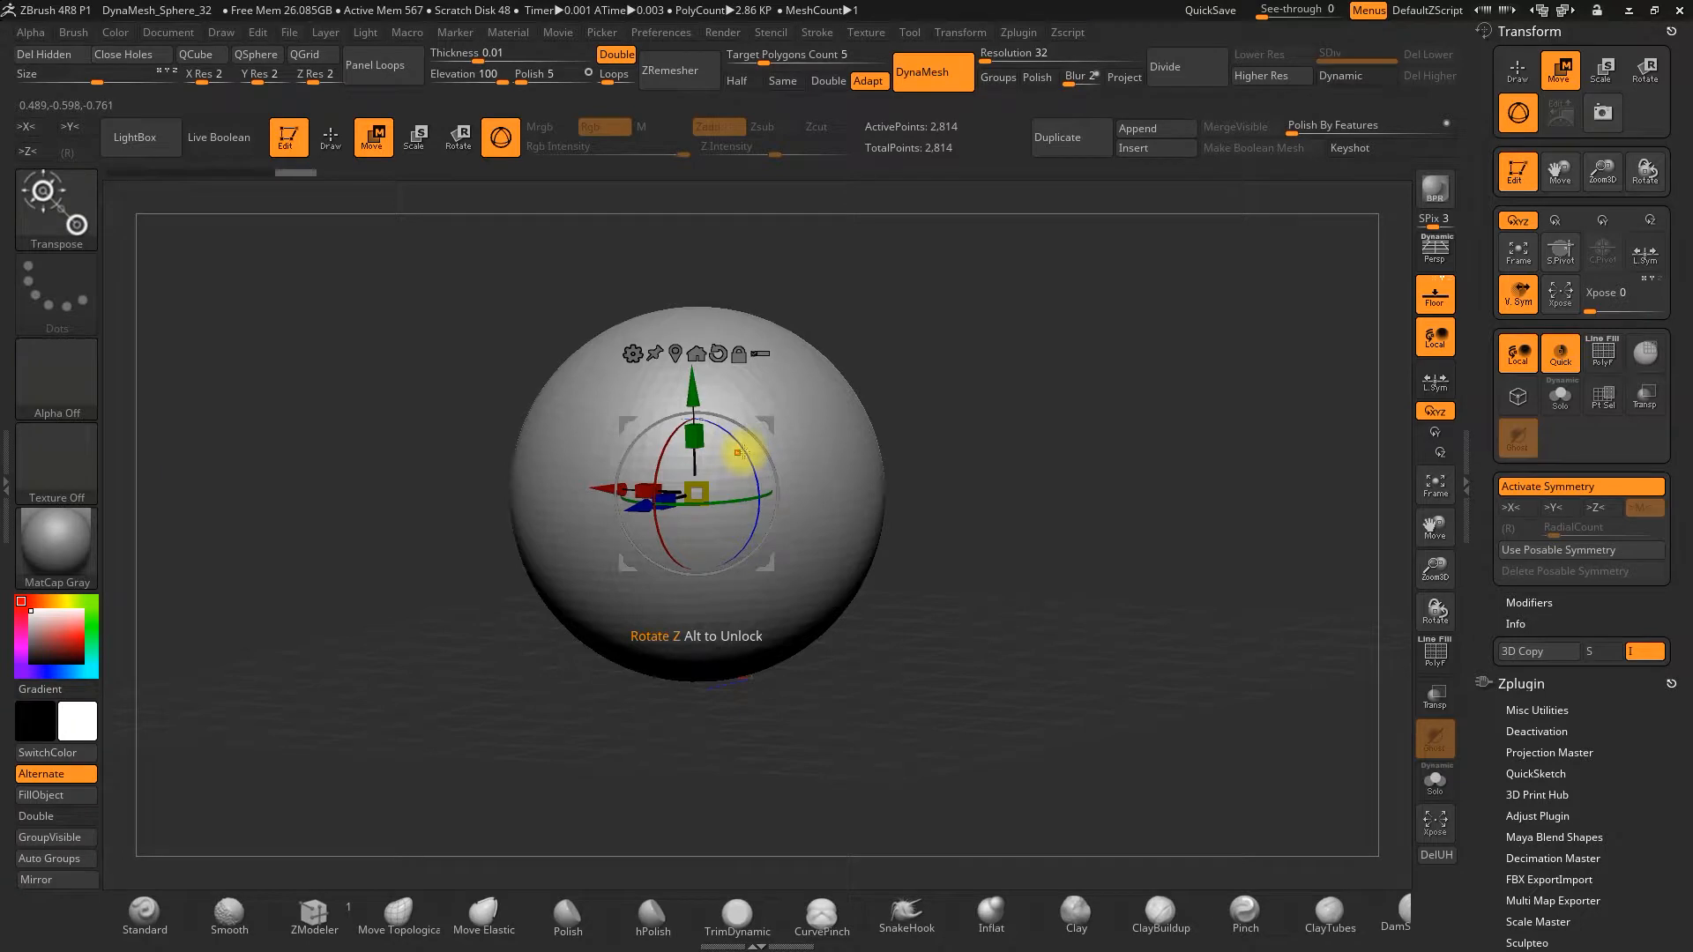
drag(739, 452, 994, 459)
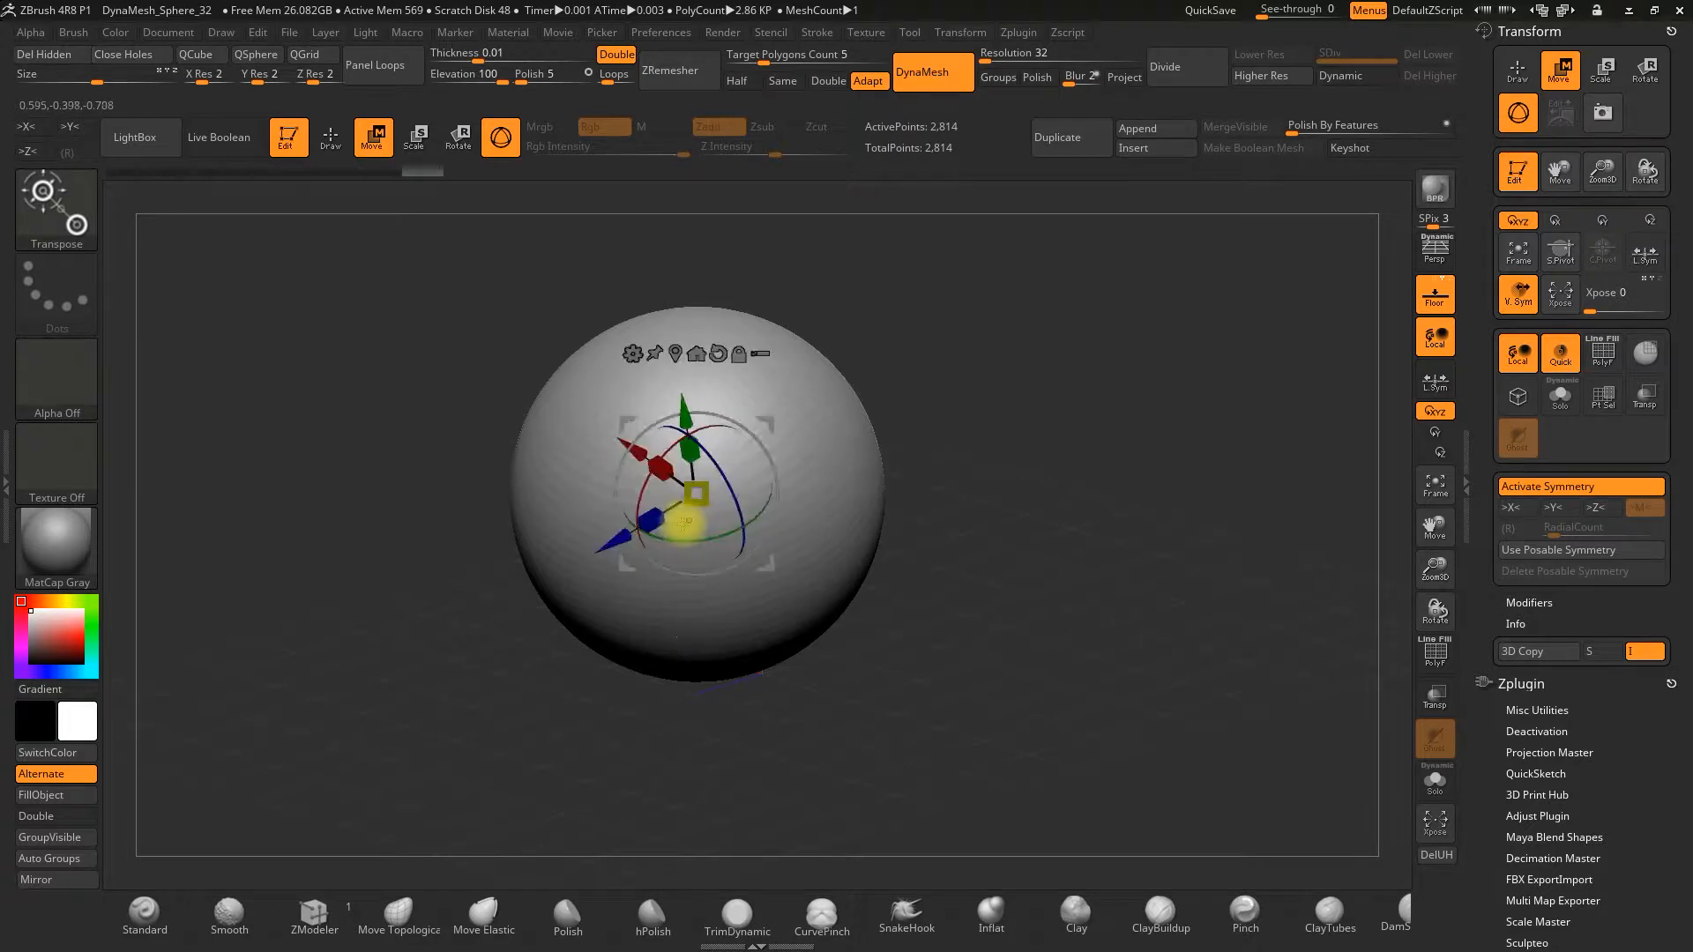
key(ctrl+z)
key(ctrl+z)
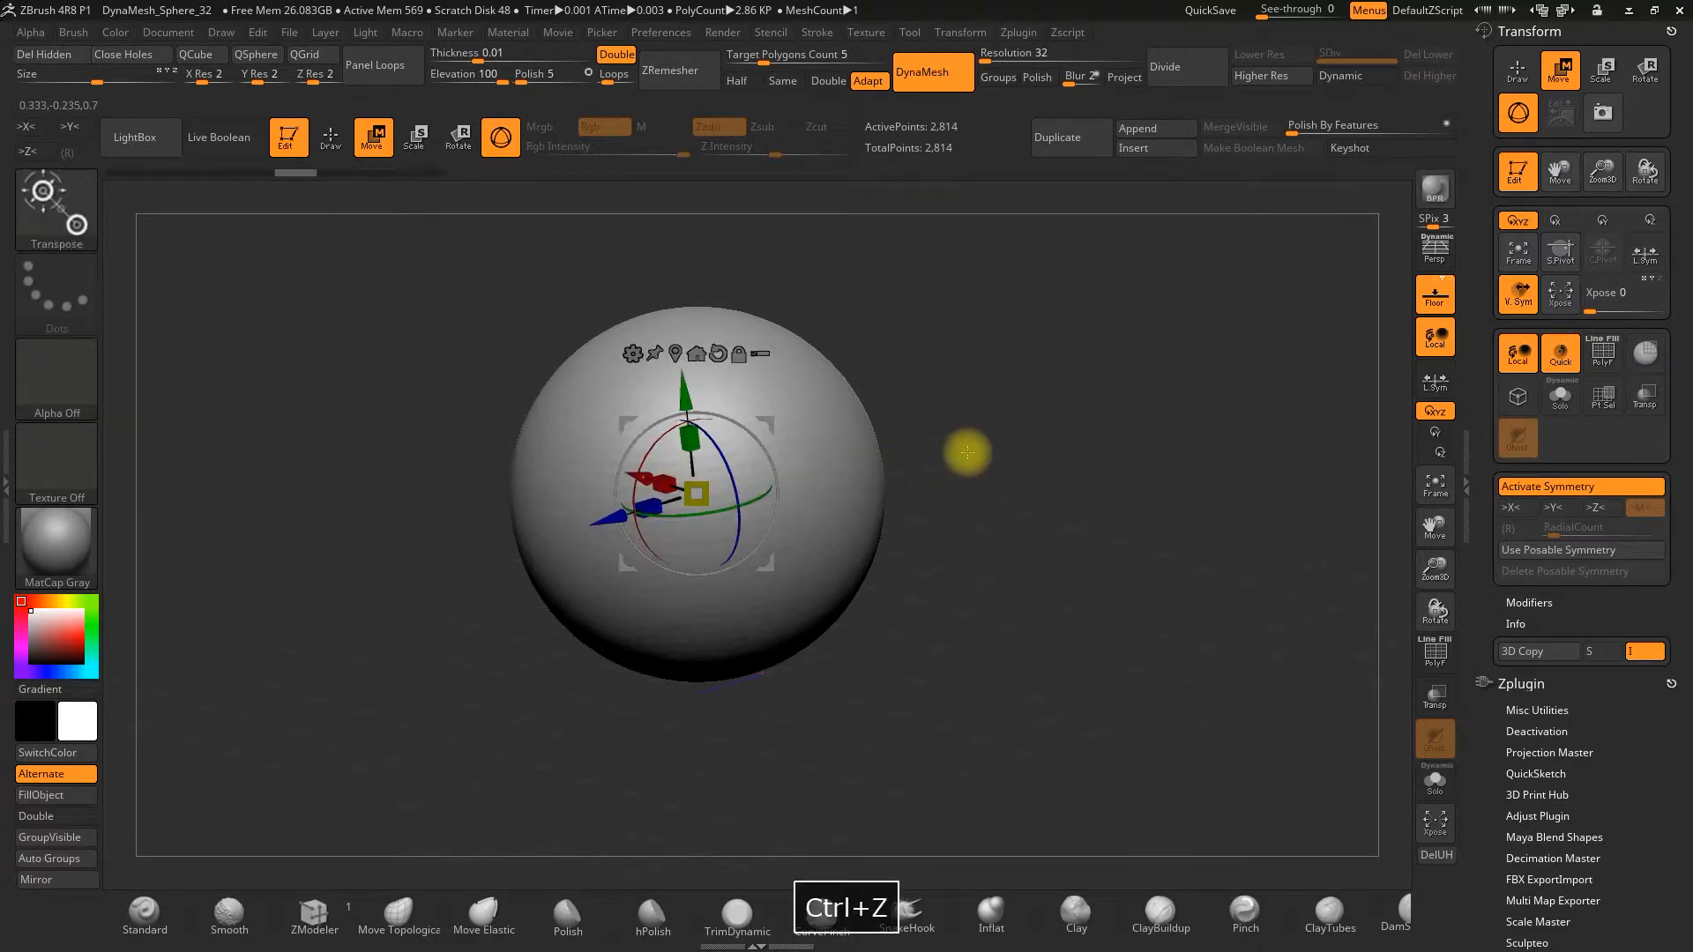
- Try stretching the sphere along a single axis, undo it, and scale the sphere up uniformly instead
drag(693, 438, 594, 556)
key(ctrl+z)
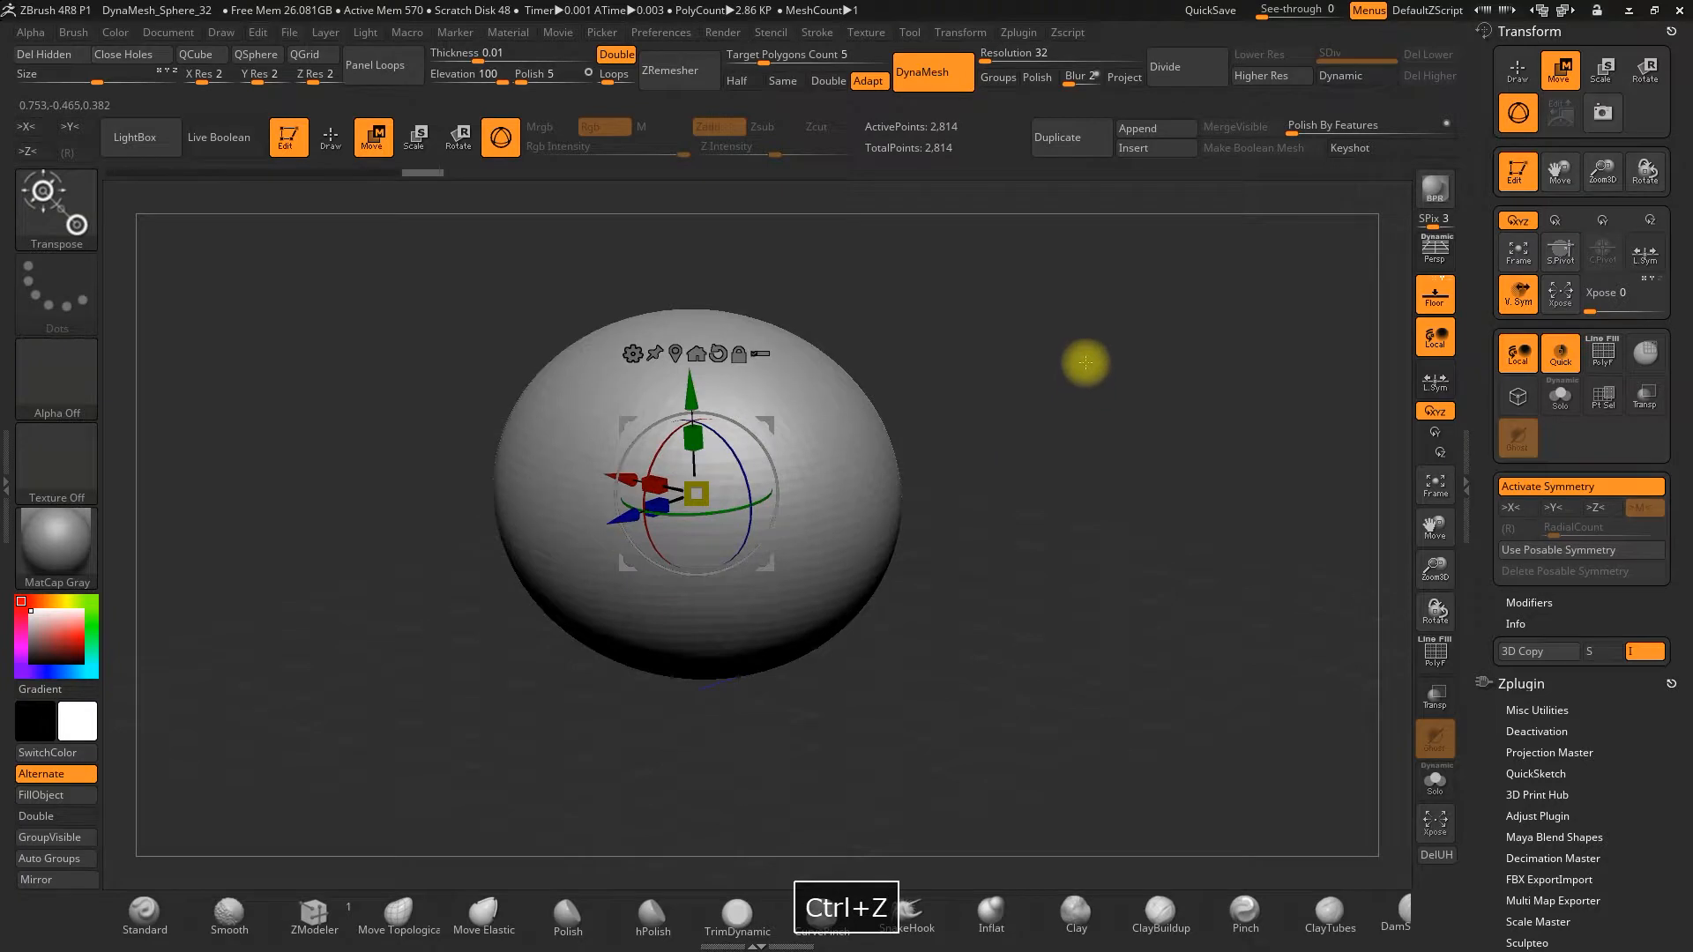
key(ctrl+z)
key(ctrl+z)
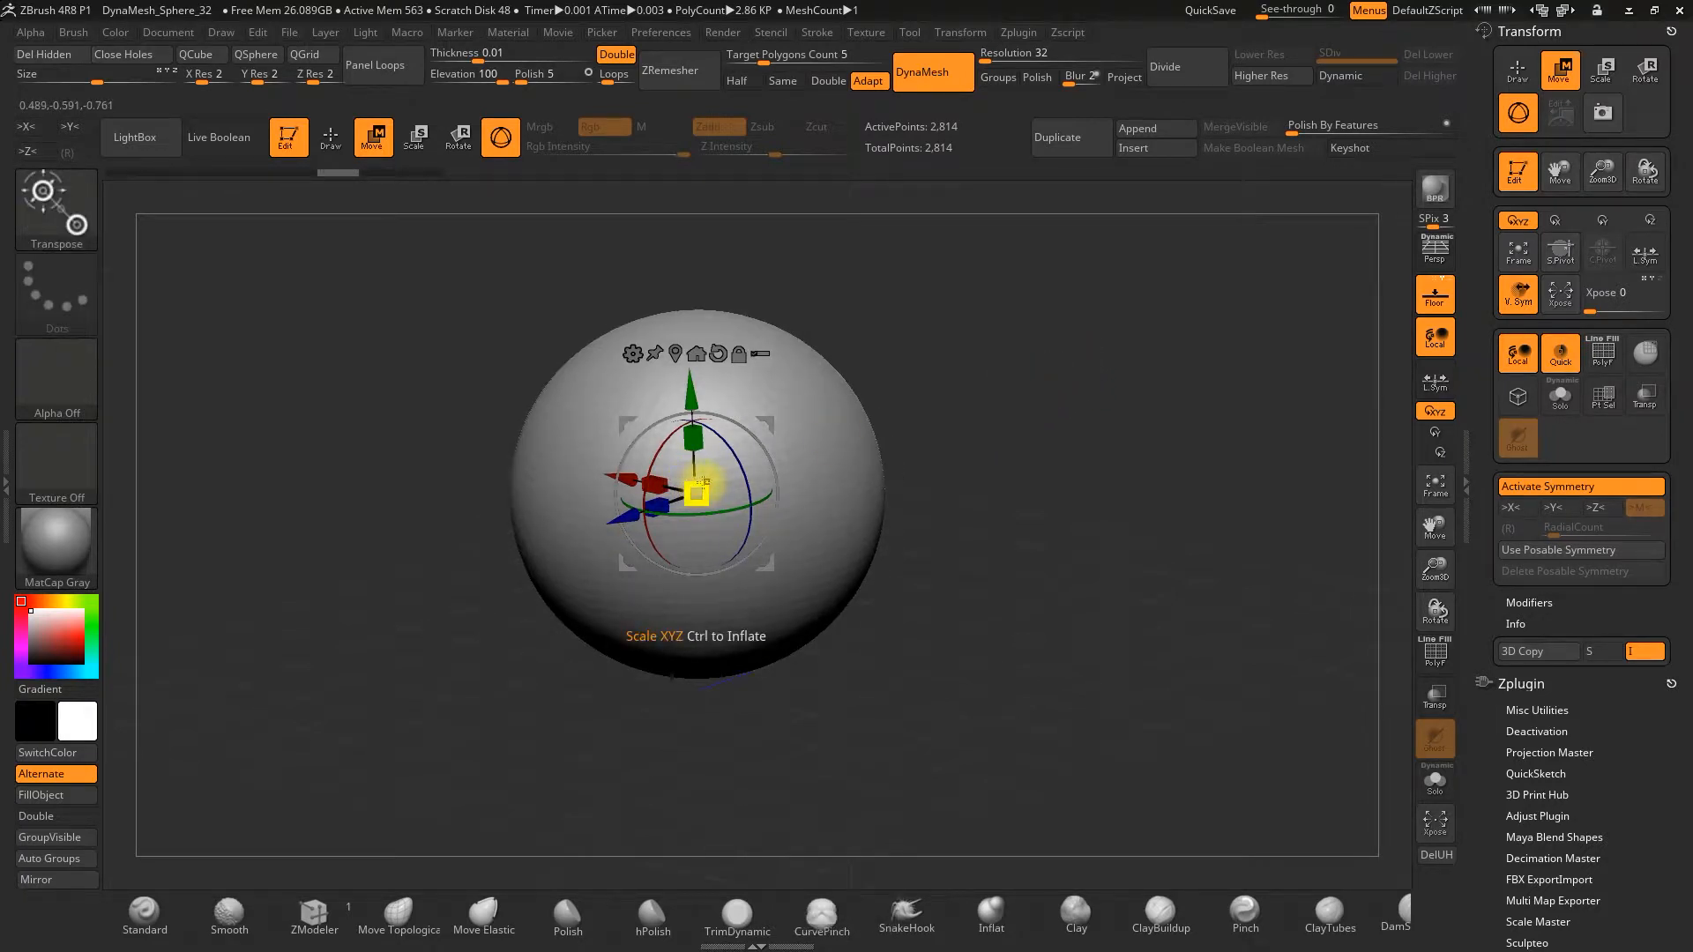
drag(698, 485, 776, 471)
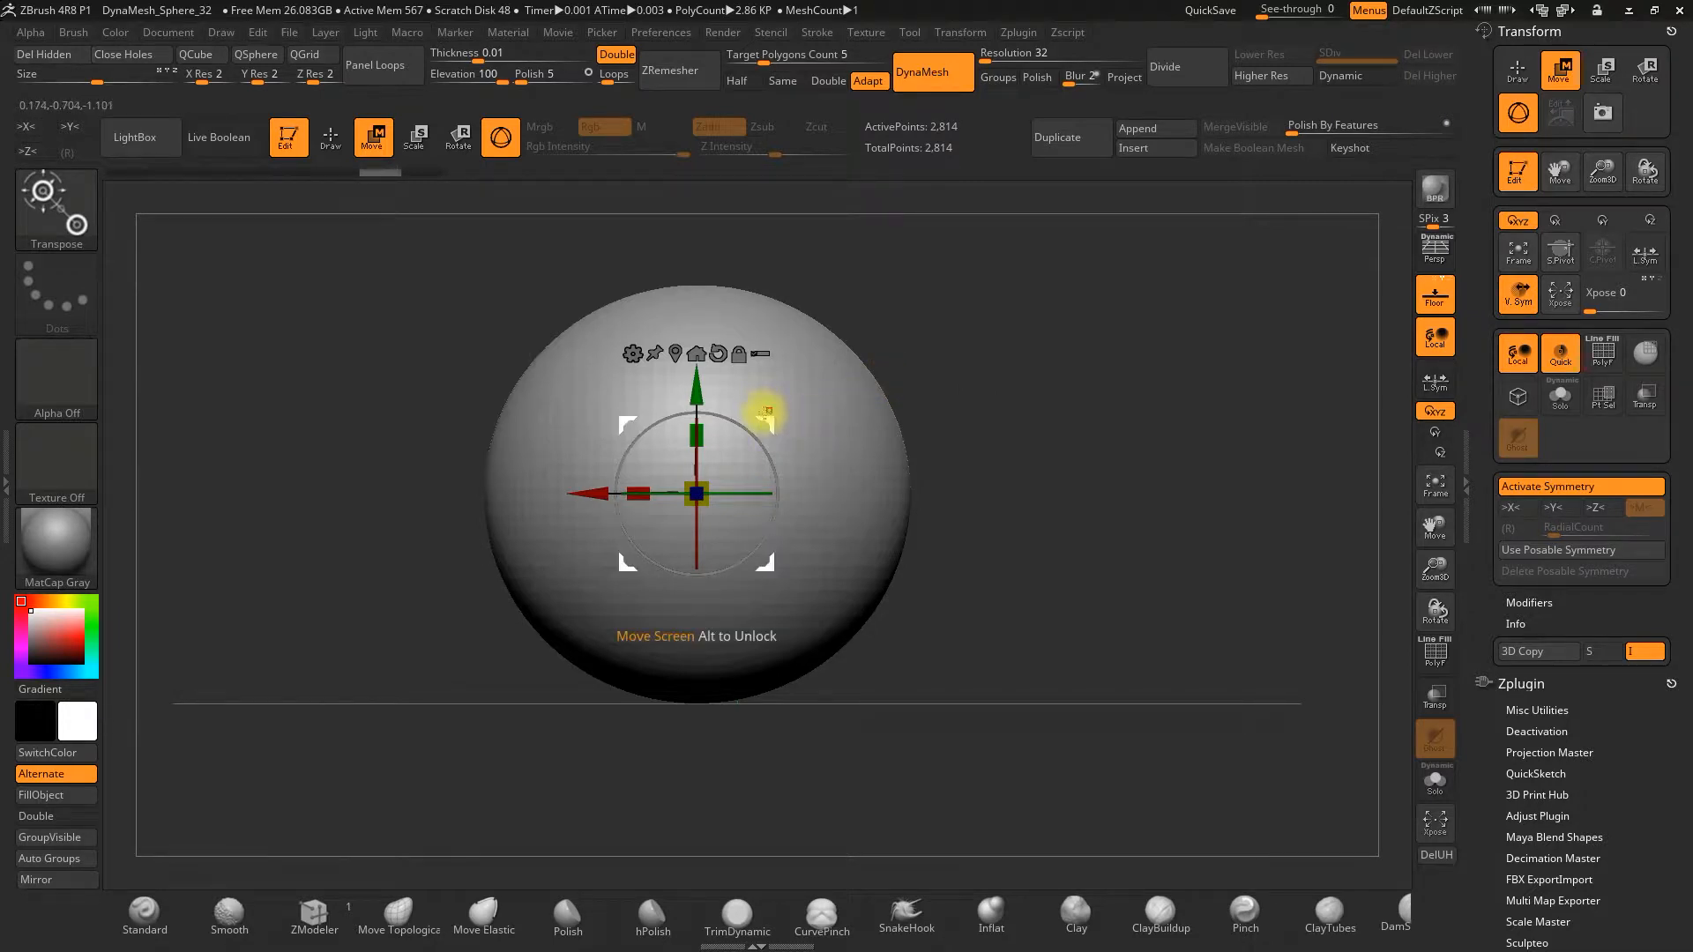
- Try moving the sphere freely in the screen plane with the gizmo, and undo the moves
drag(765, 421, 512, 246)
drag(513, 386, 755, 446)
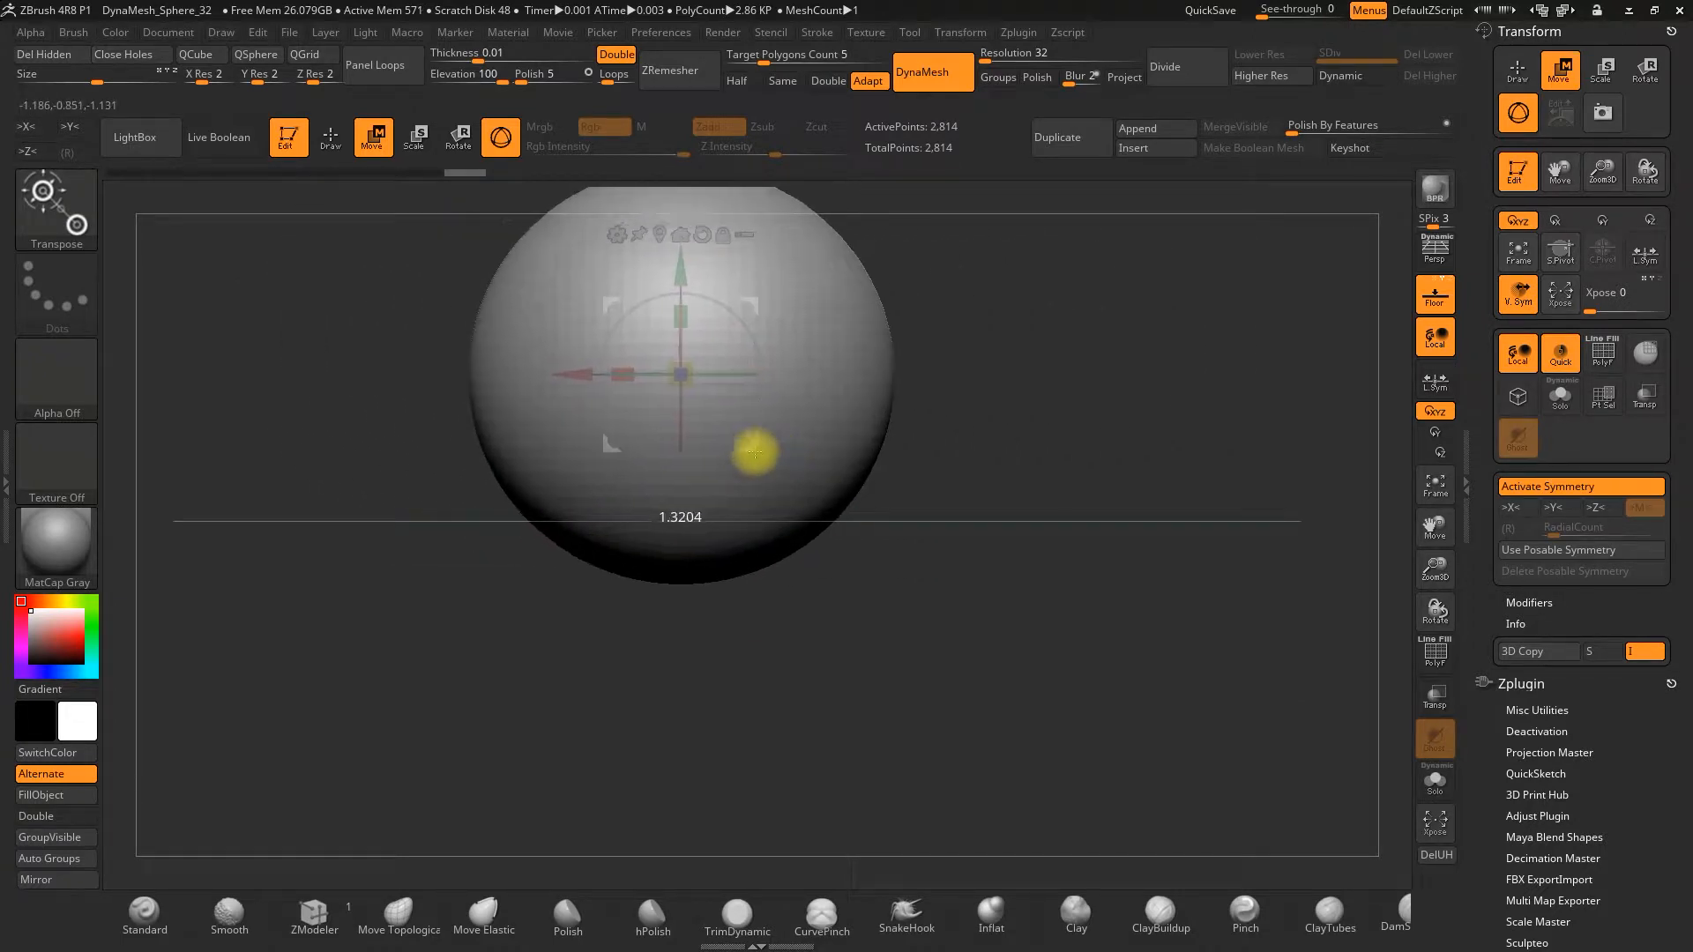
key(ctrl+z)
key(ctrl+z)
key(ctrl+z)
key(ctrl+z)
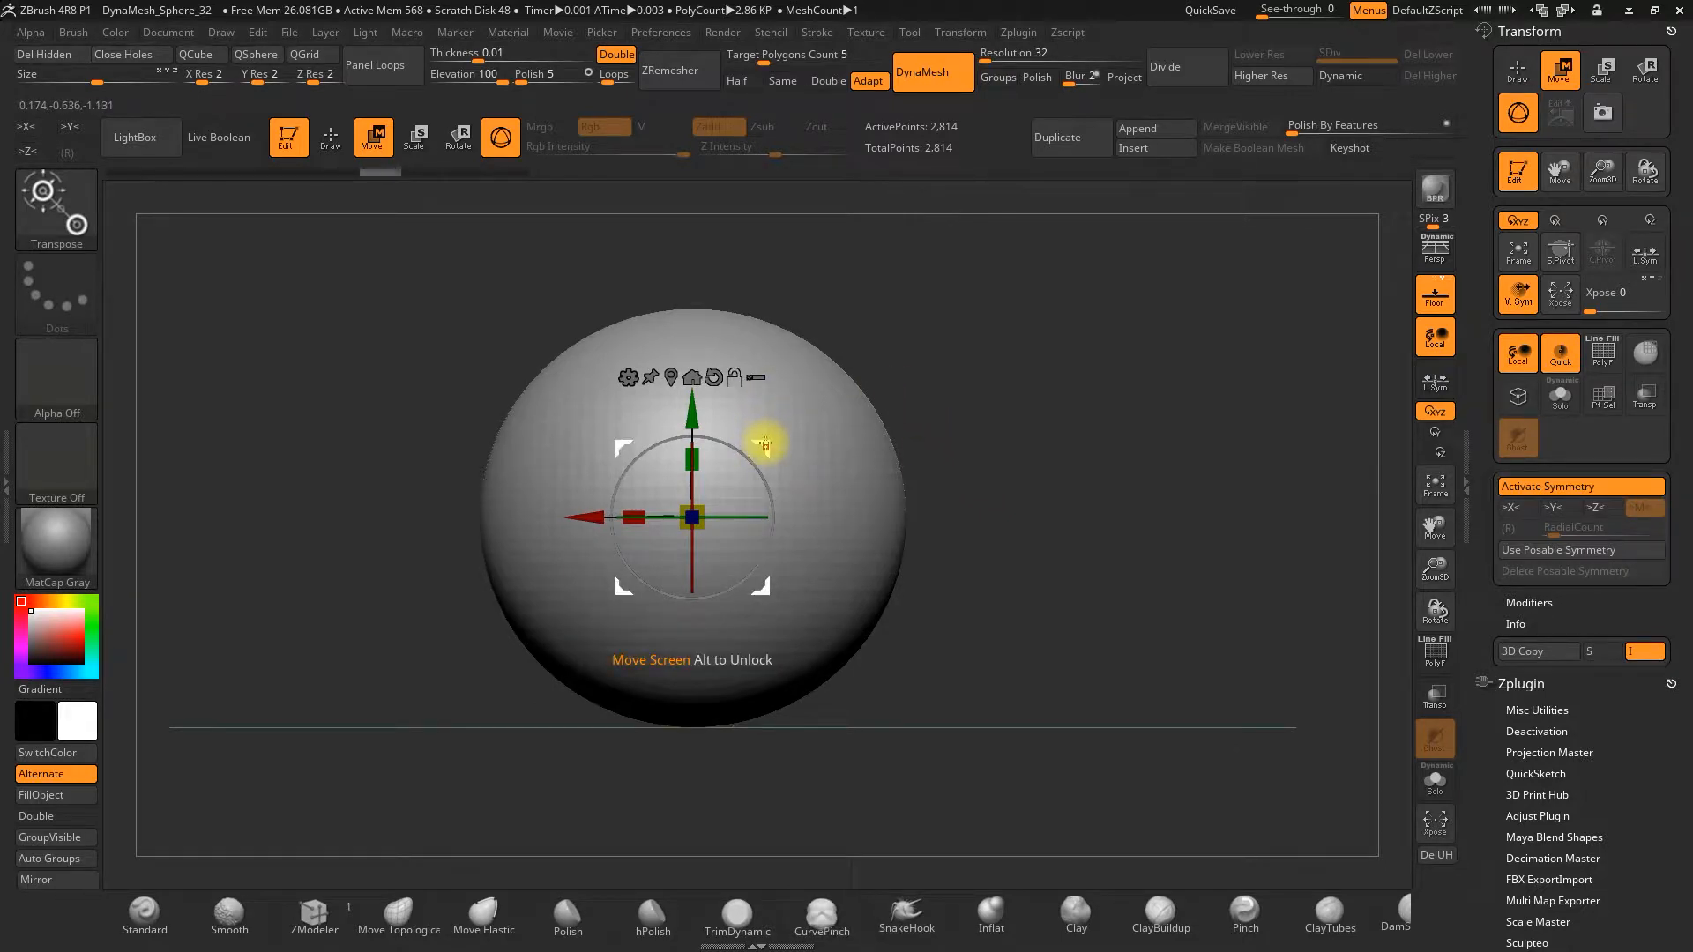
- Offset only the gizmo beside the sphere, try an off-centre rotation, and return the gizmo to the unmasked mesh centre
alt+drag(759, 442, 997, 447)
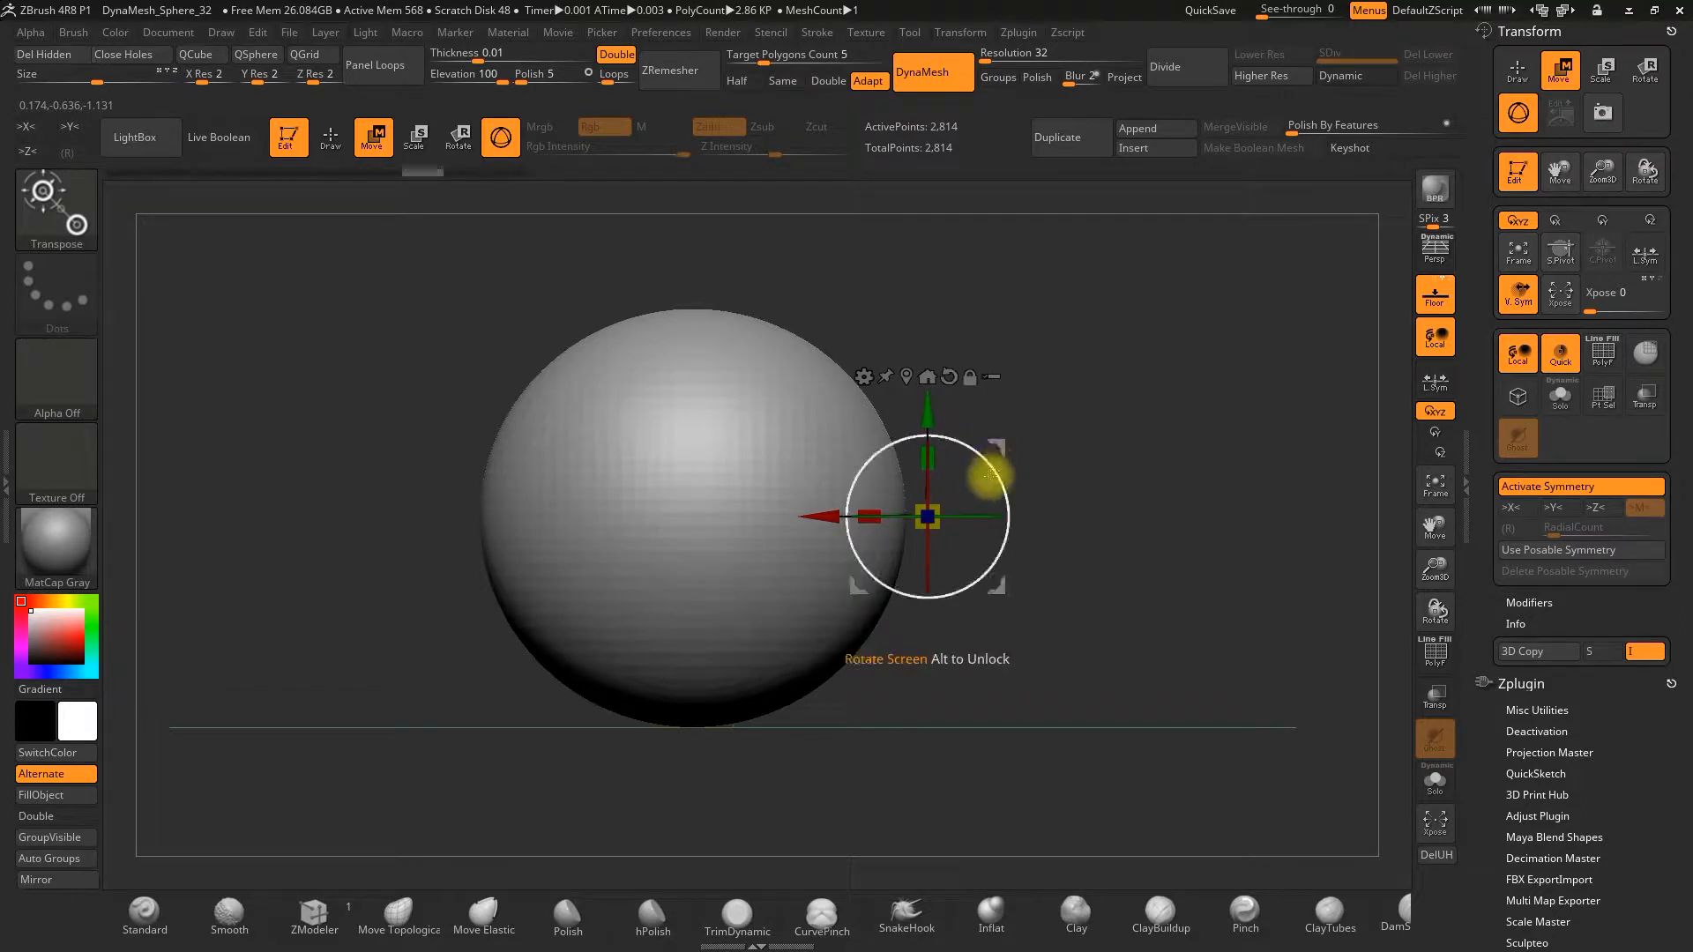
drag(964, 446, 996, 489)
key(ctrl+z)
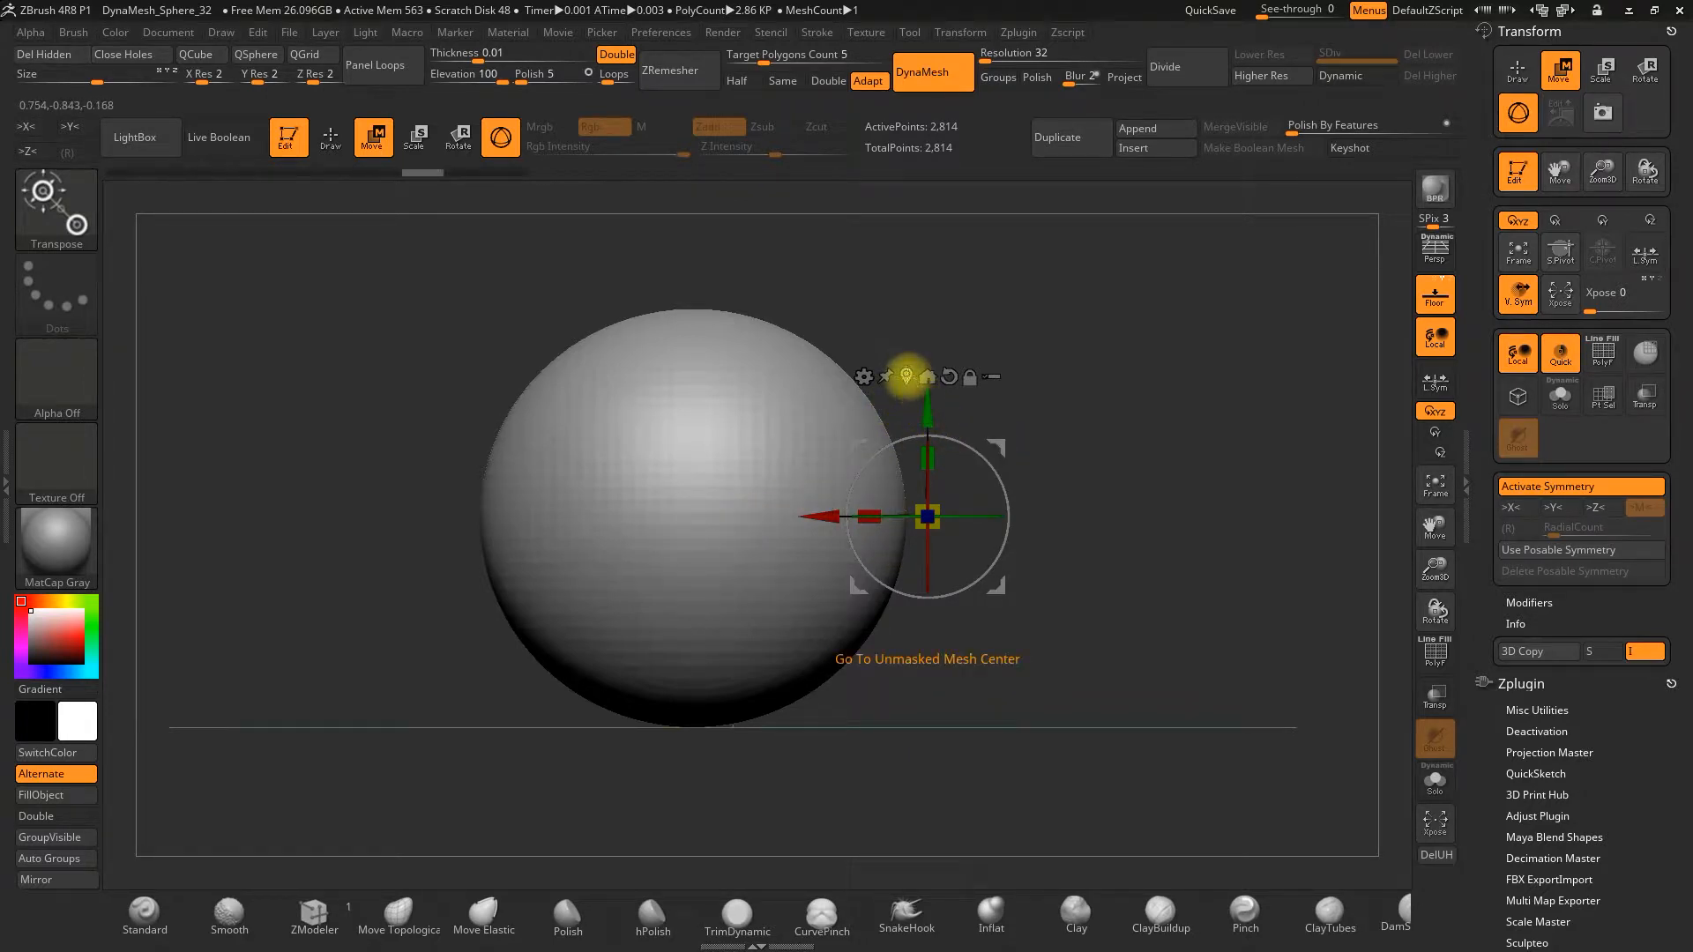
click(907, 377)
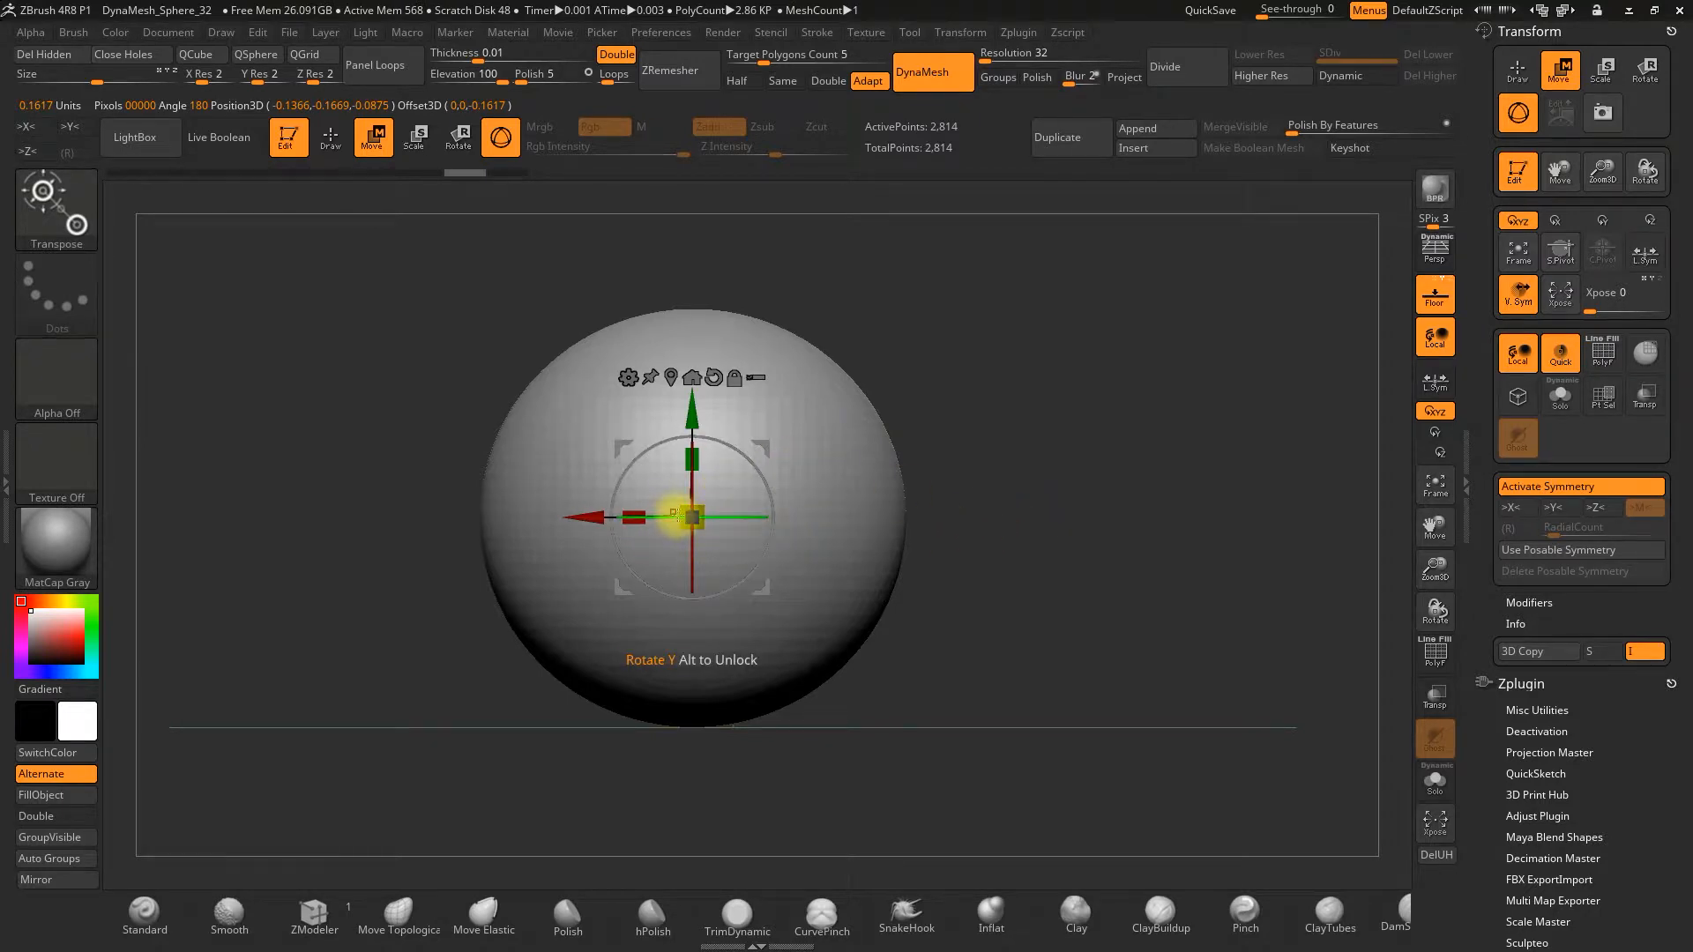
- Move the sphere away in the screen plane and send it back to the world centre with Mesh To Axis
drag(767, 446, 1047, 241)
alt+drag(1230, 425, 1232, 570)
drag(1001, 403, 1113, 363)
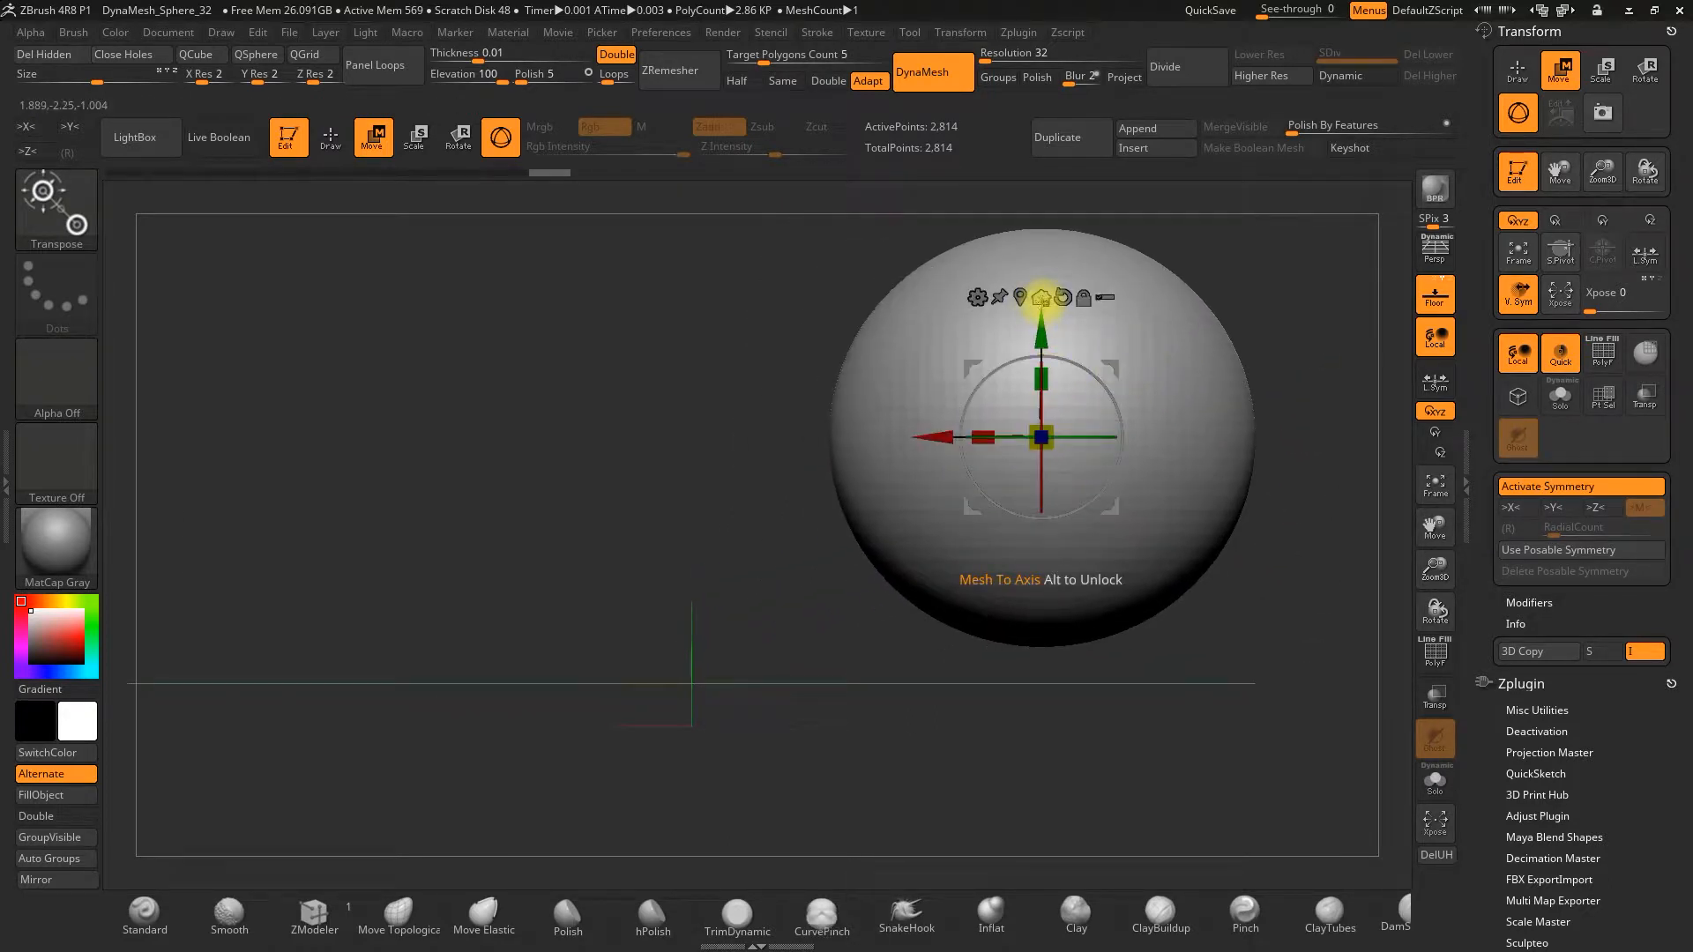
click(1042, 297)
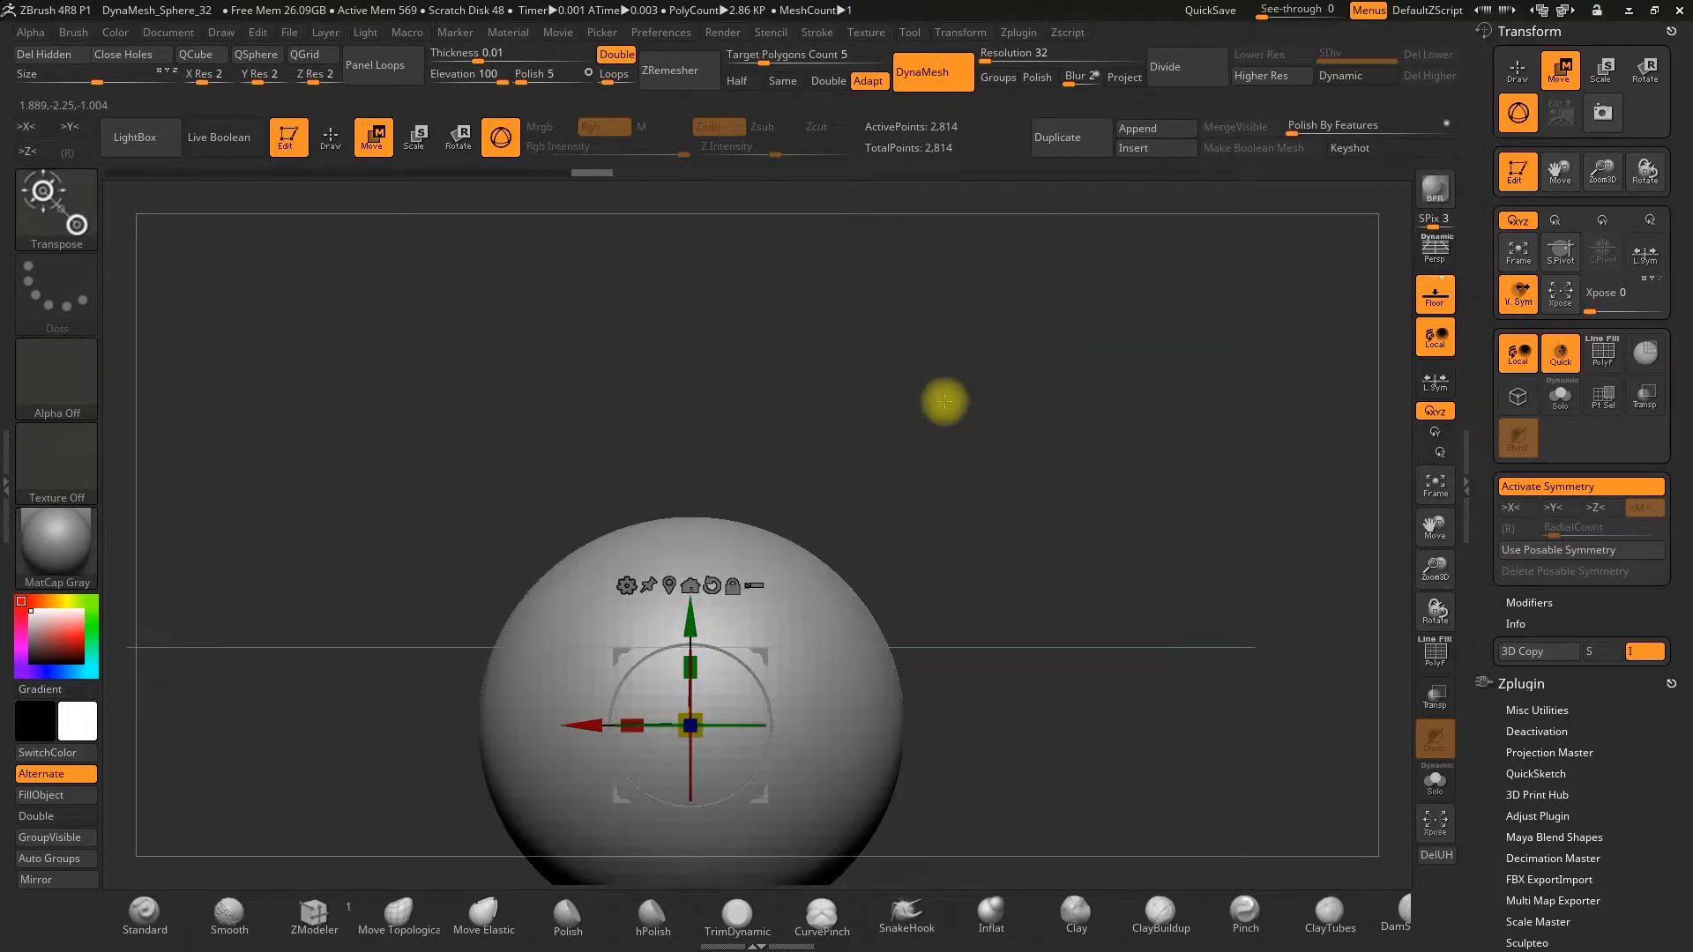
- Open the gizmo's Customize options for the sphere
alt+drag(982, 589, 1013, 473)
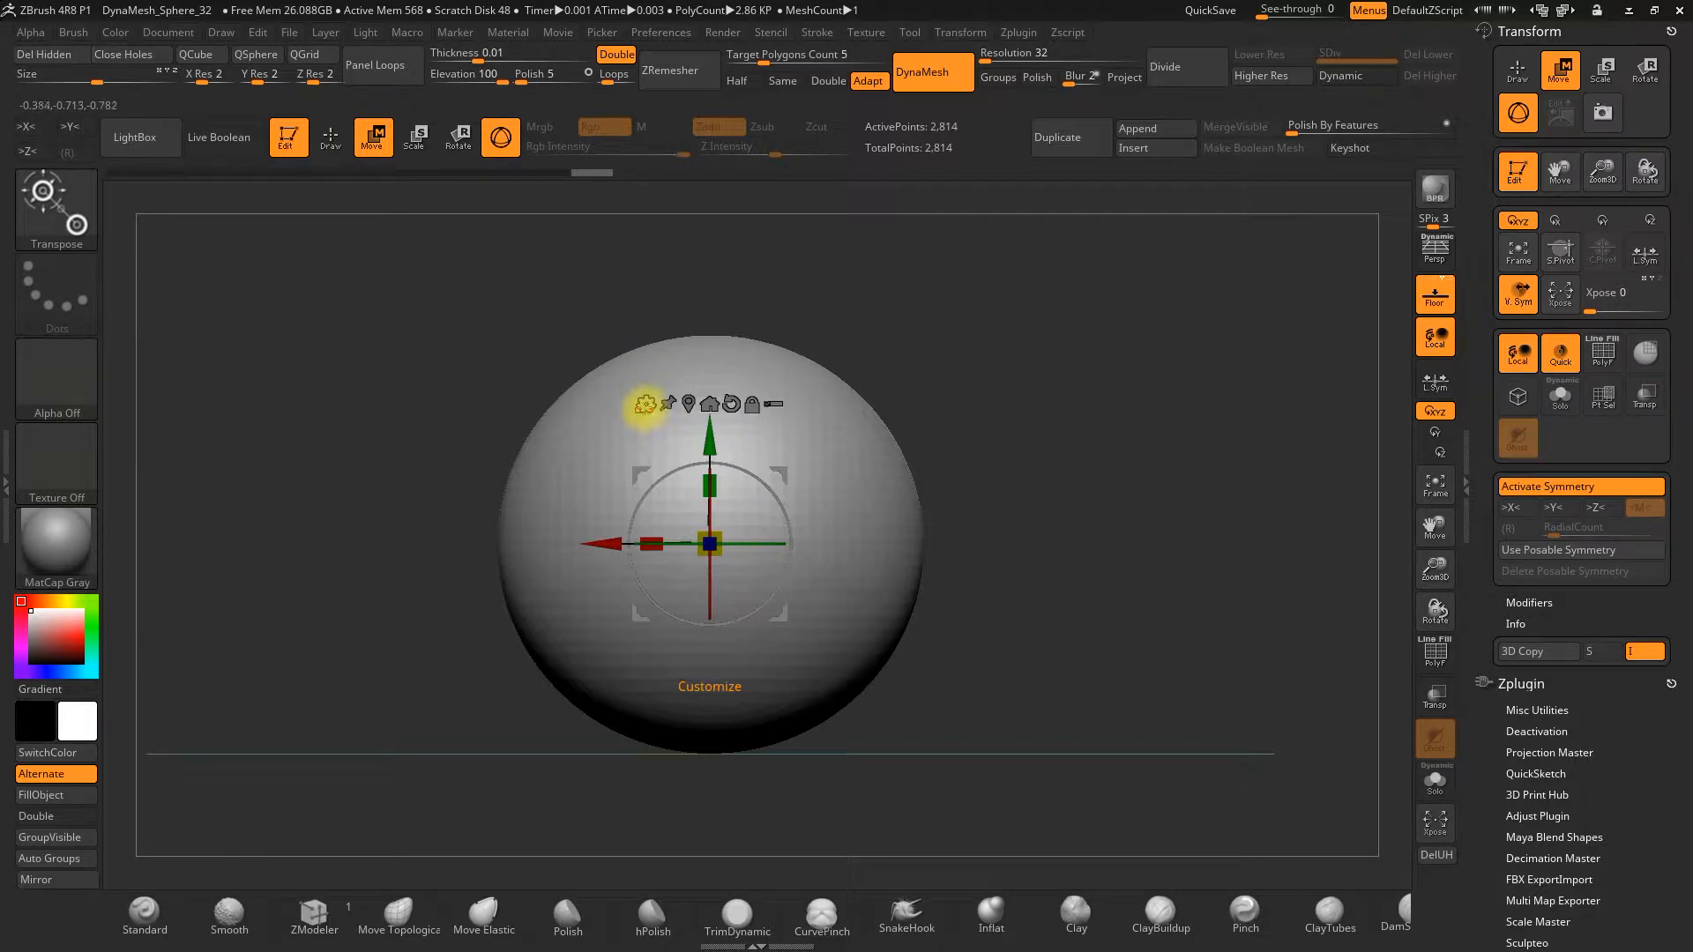
click(645, 403)
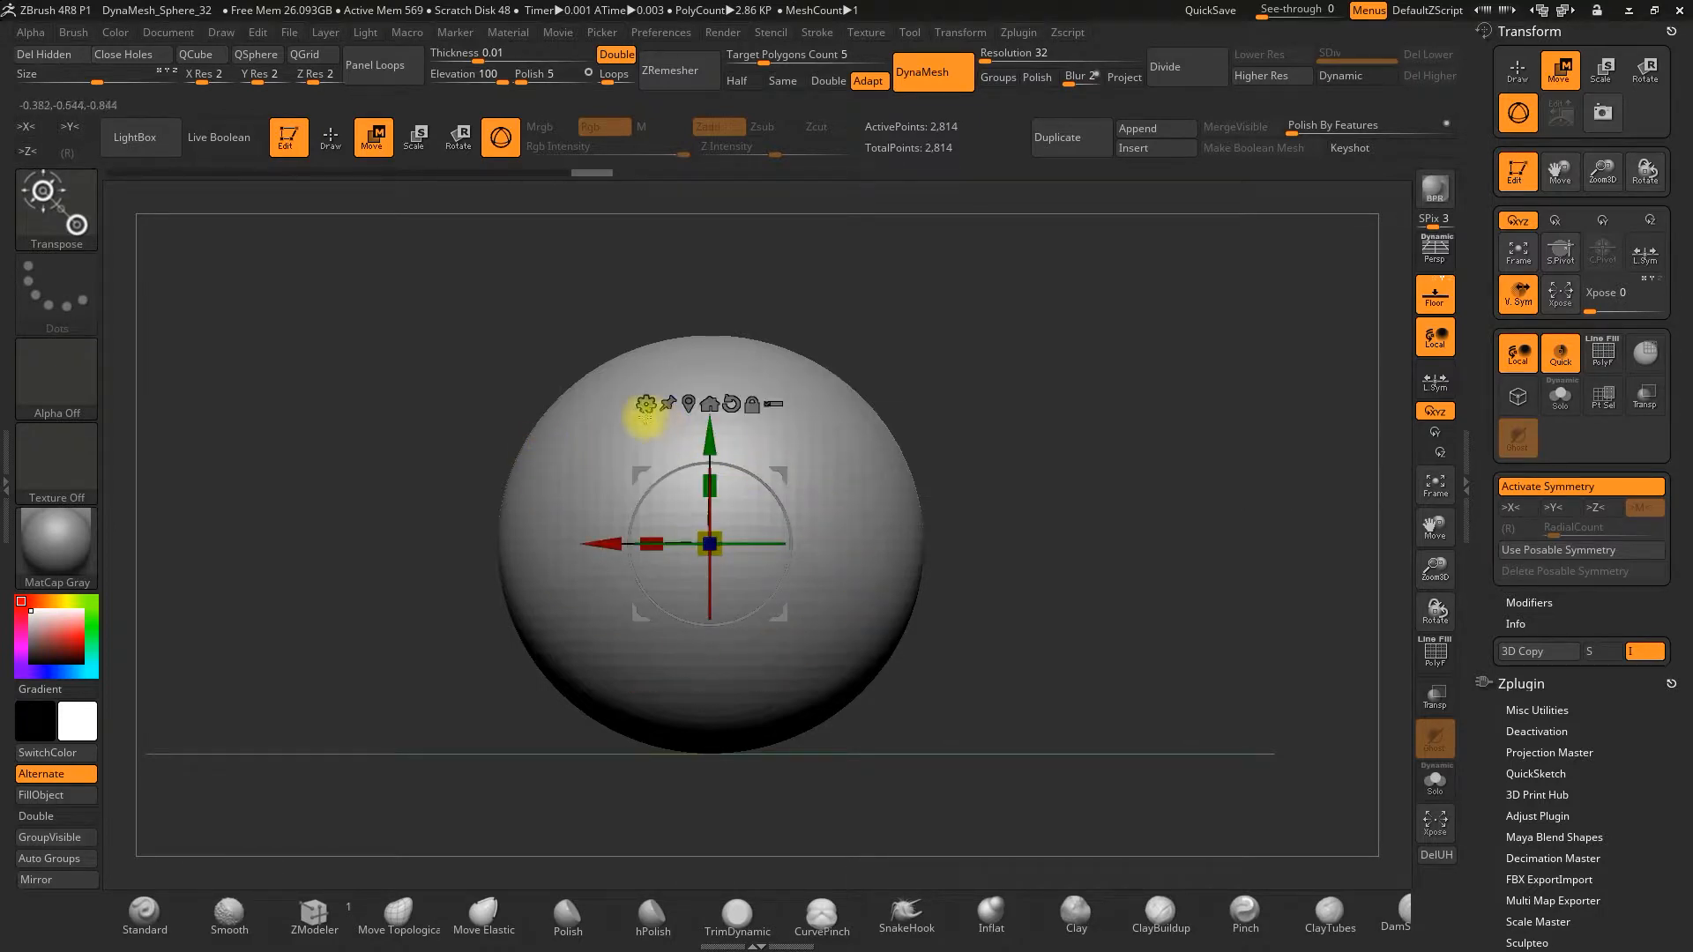
- Replace the sphere with a PolyCube and display its polygon wireframe
click(645, 404)
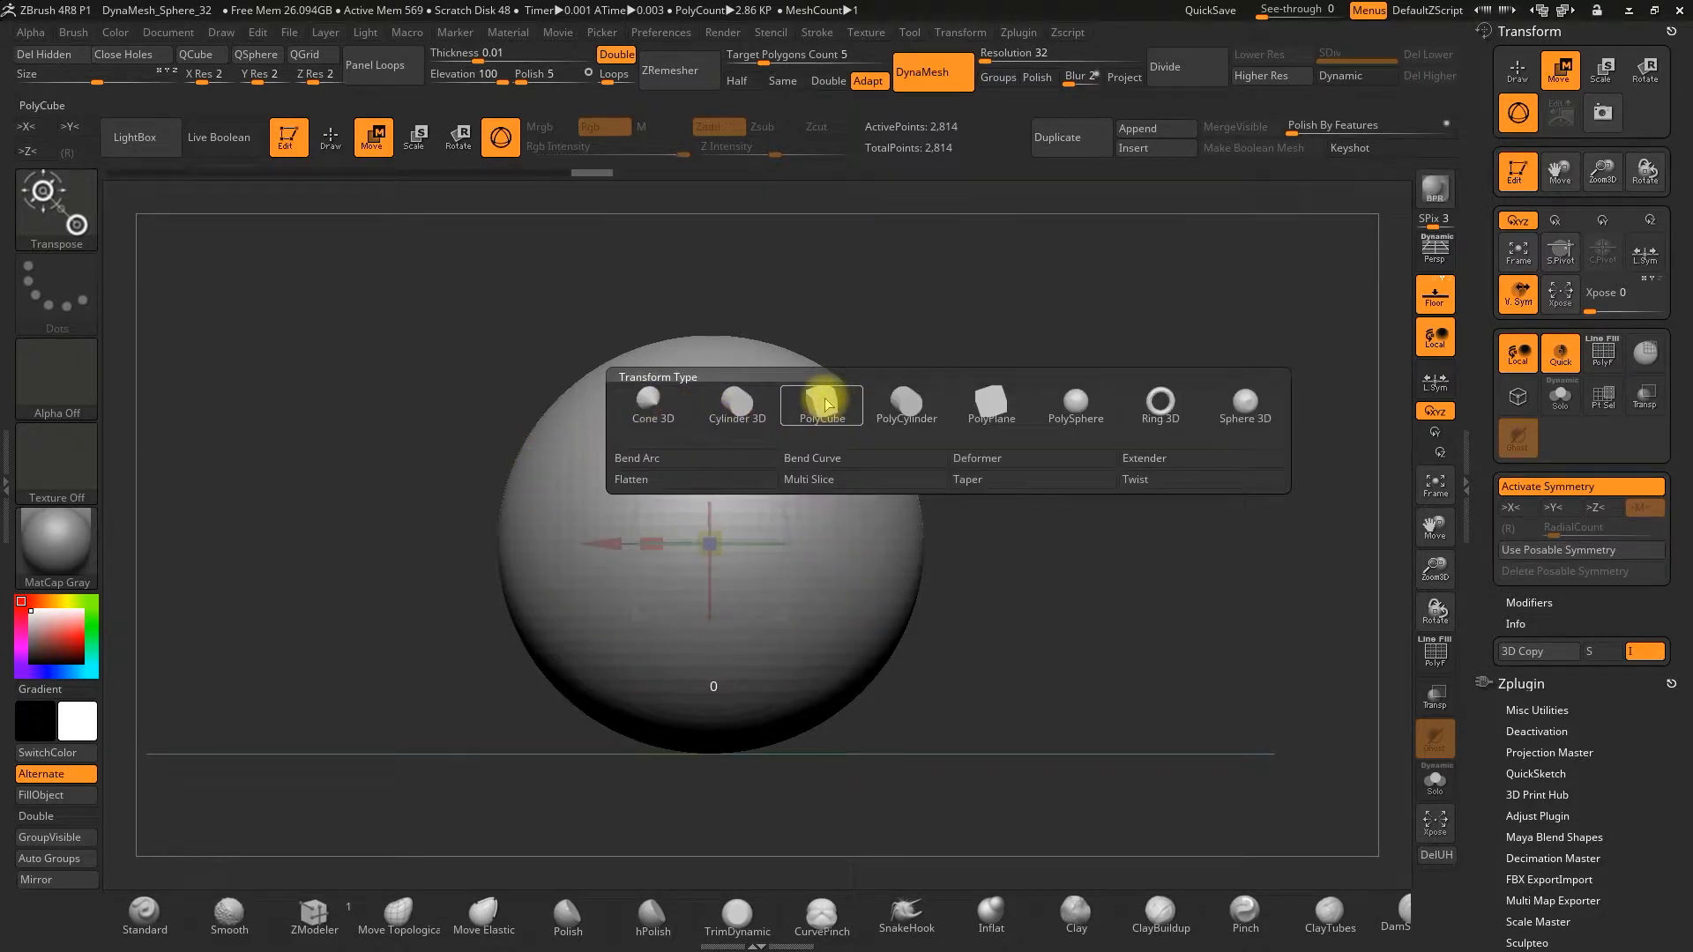
click(824, 404)
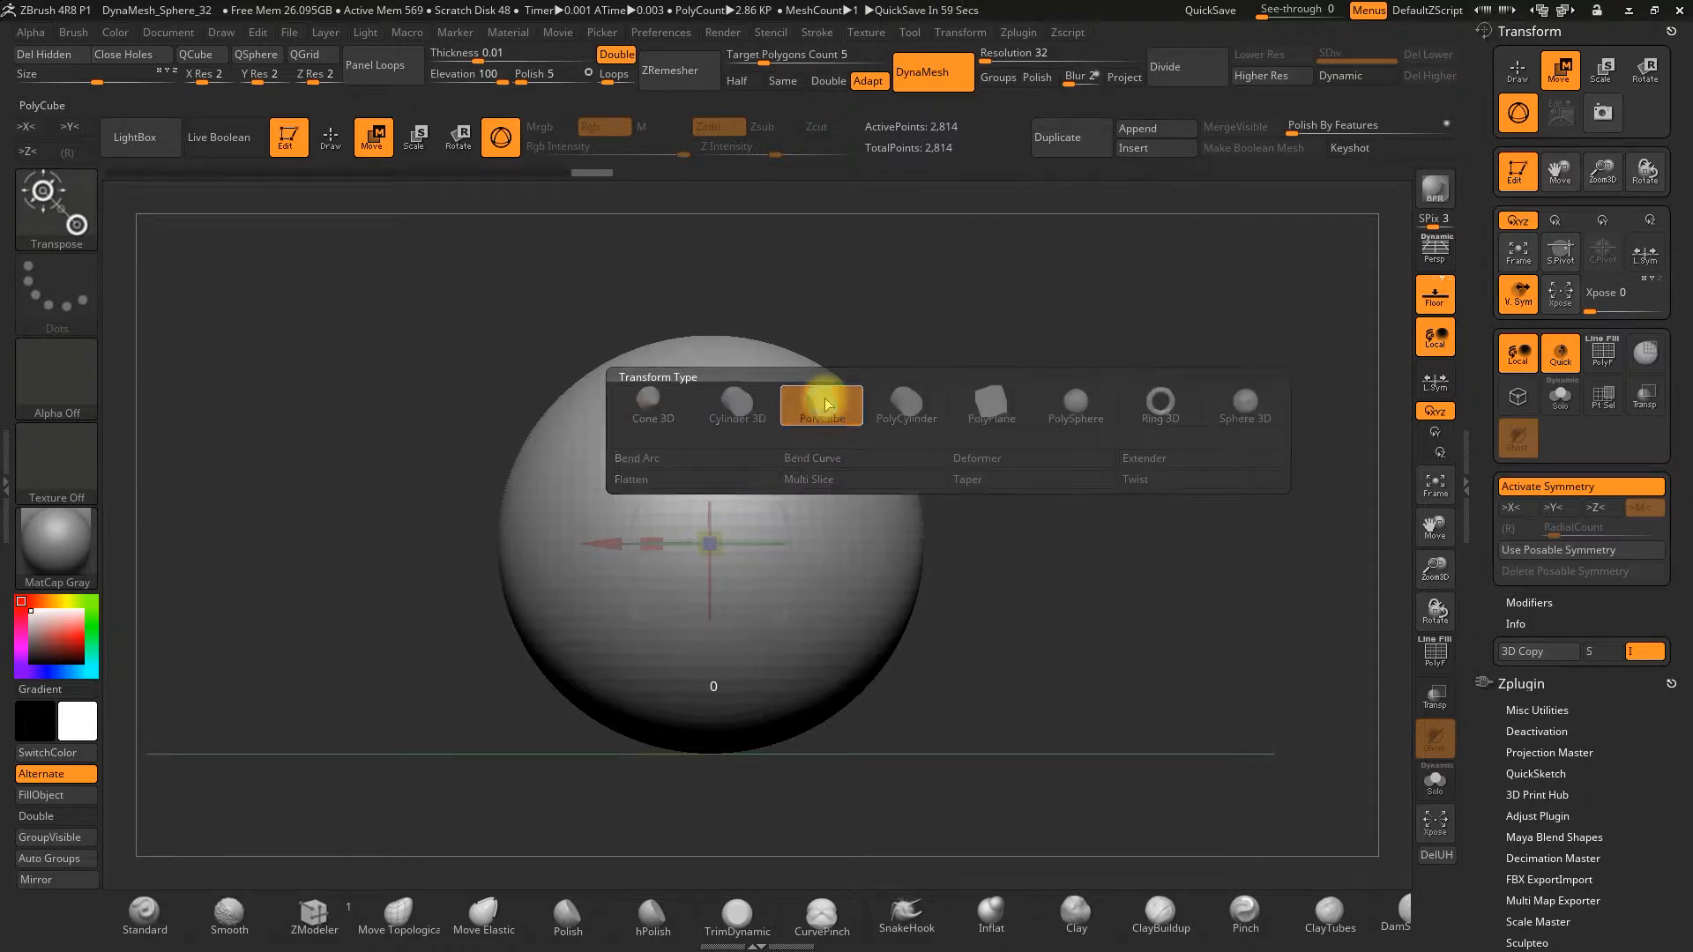
drag(925, 454, 965, 442)
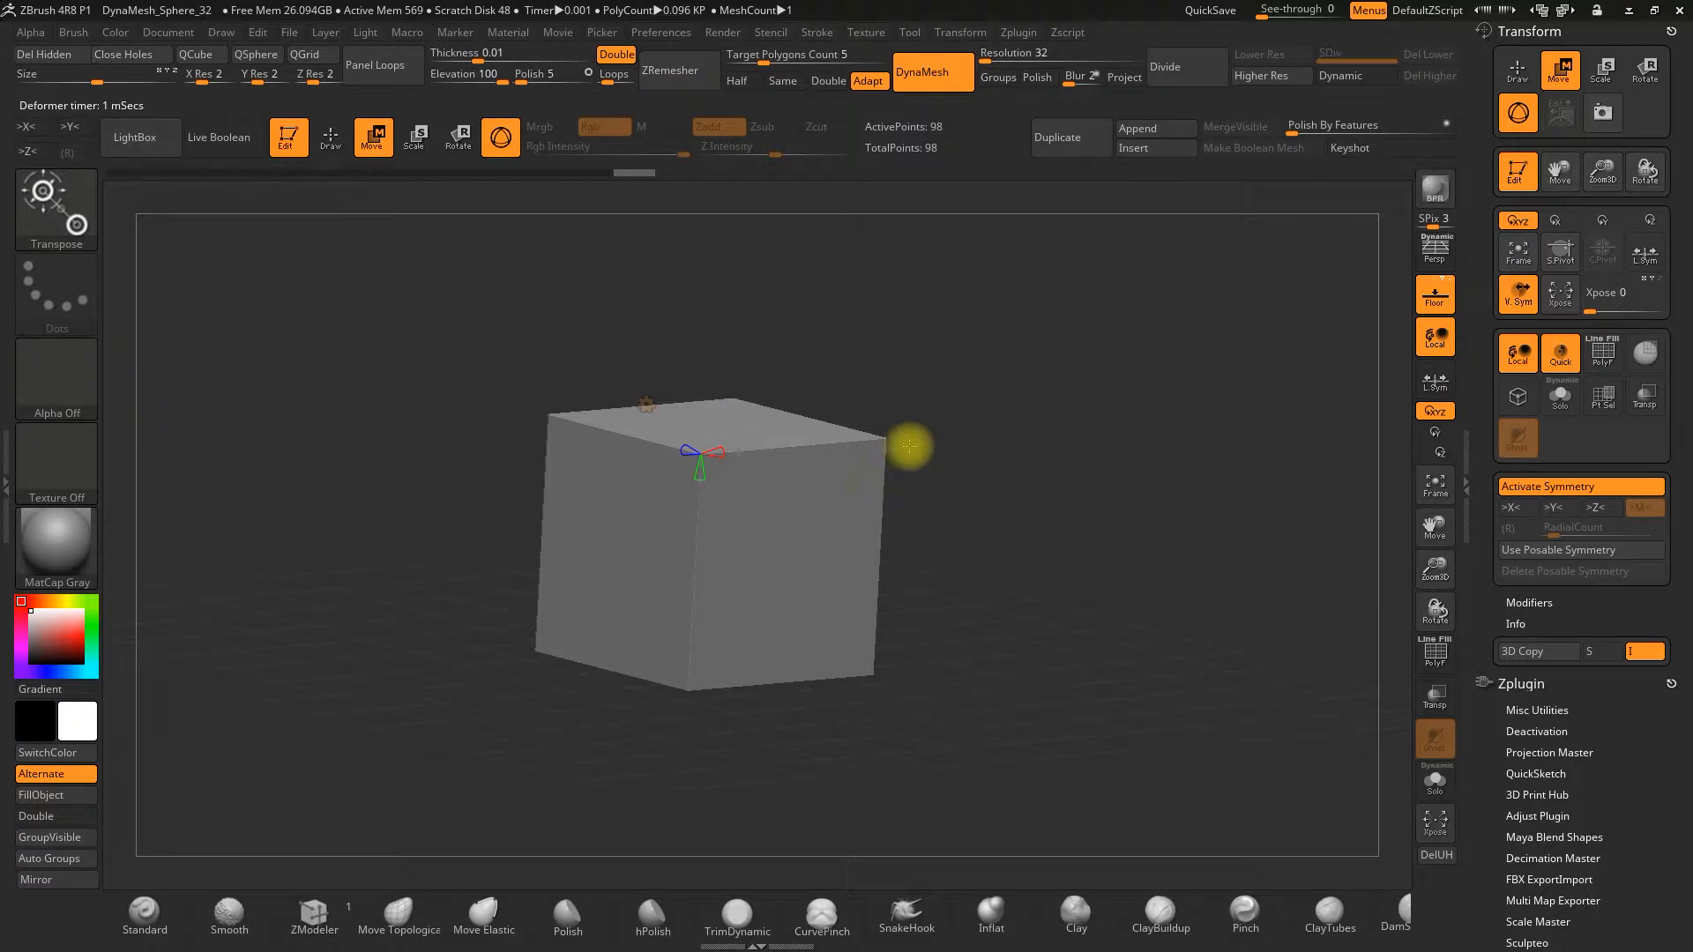
click(1435, 654)
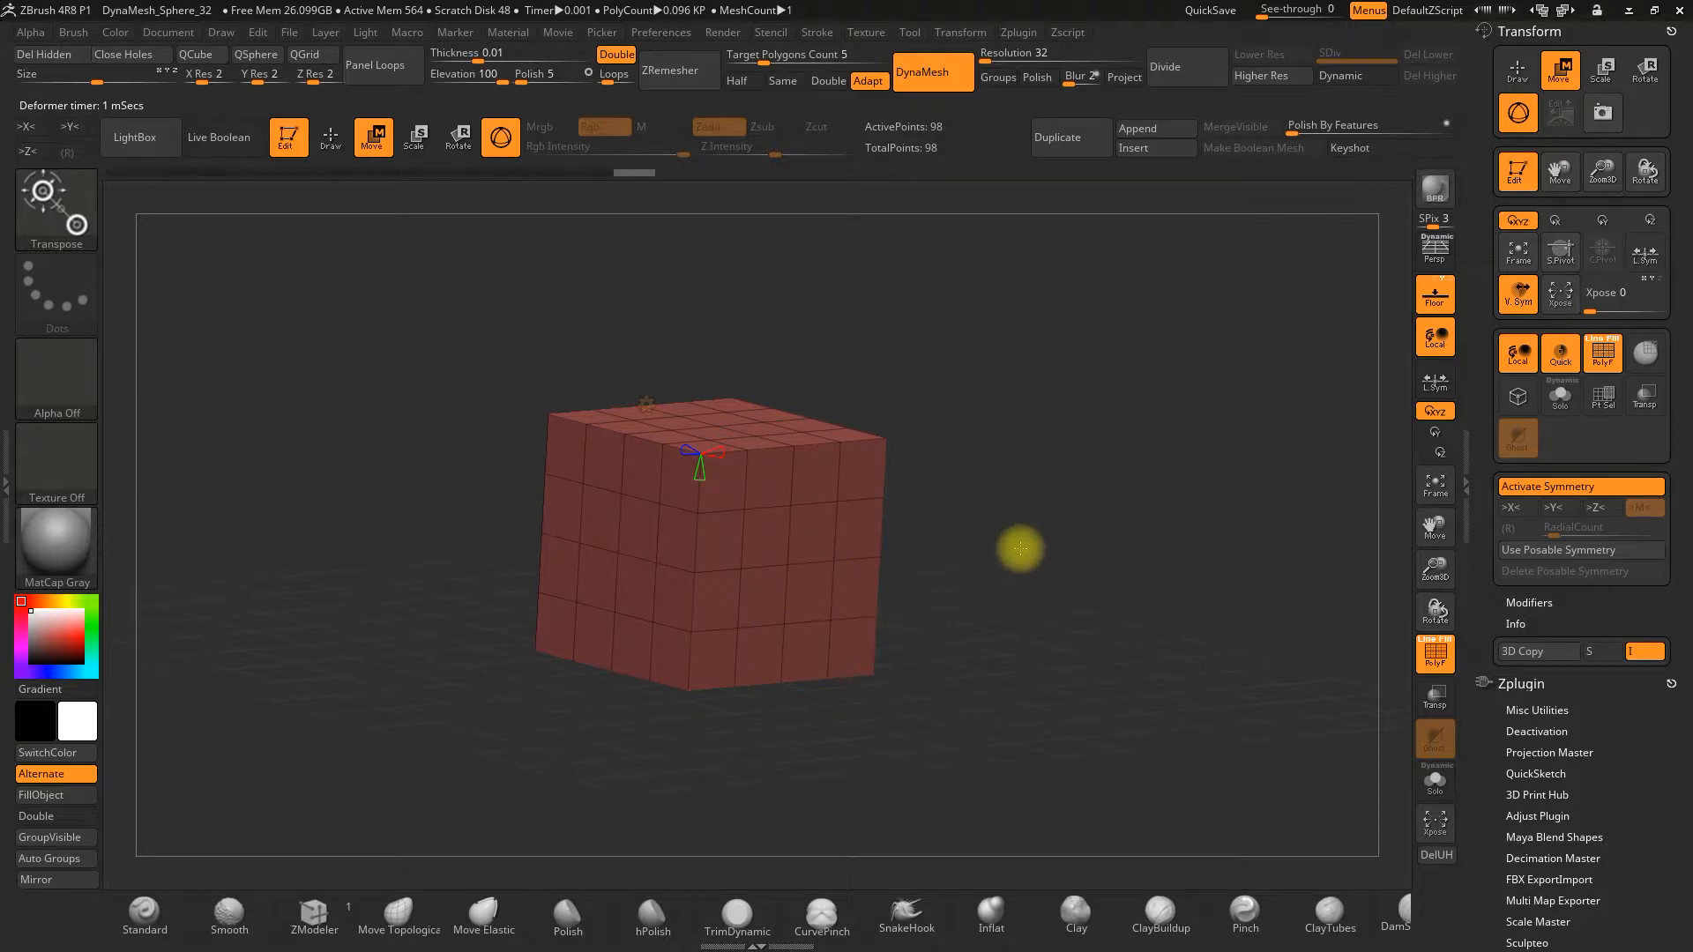
drag(1021, 549, 1005, 555)
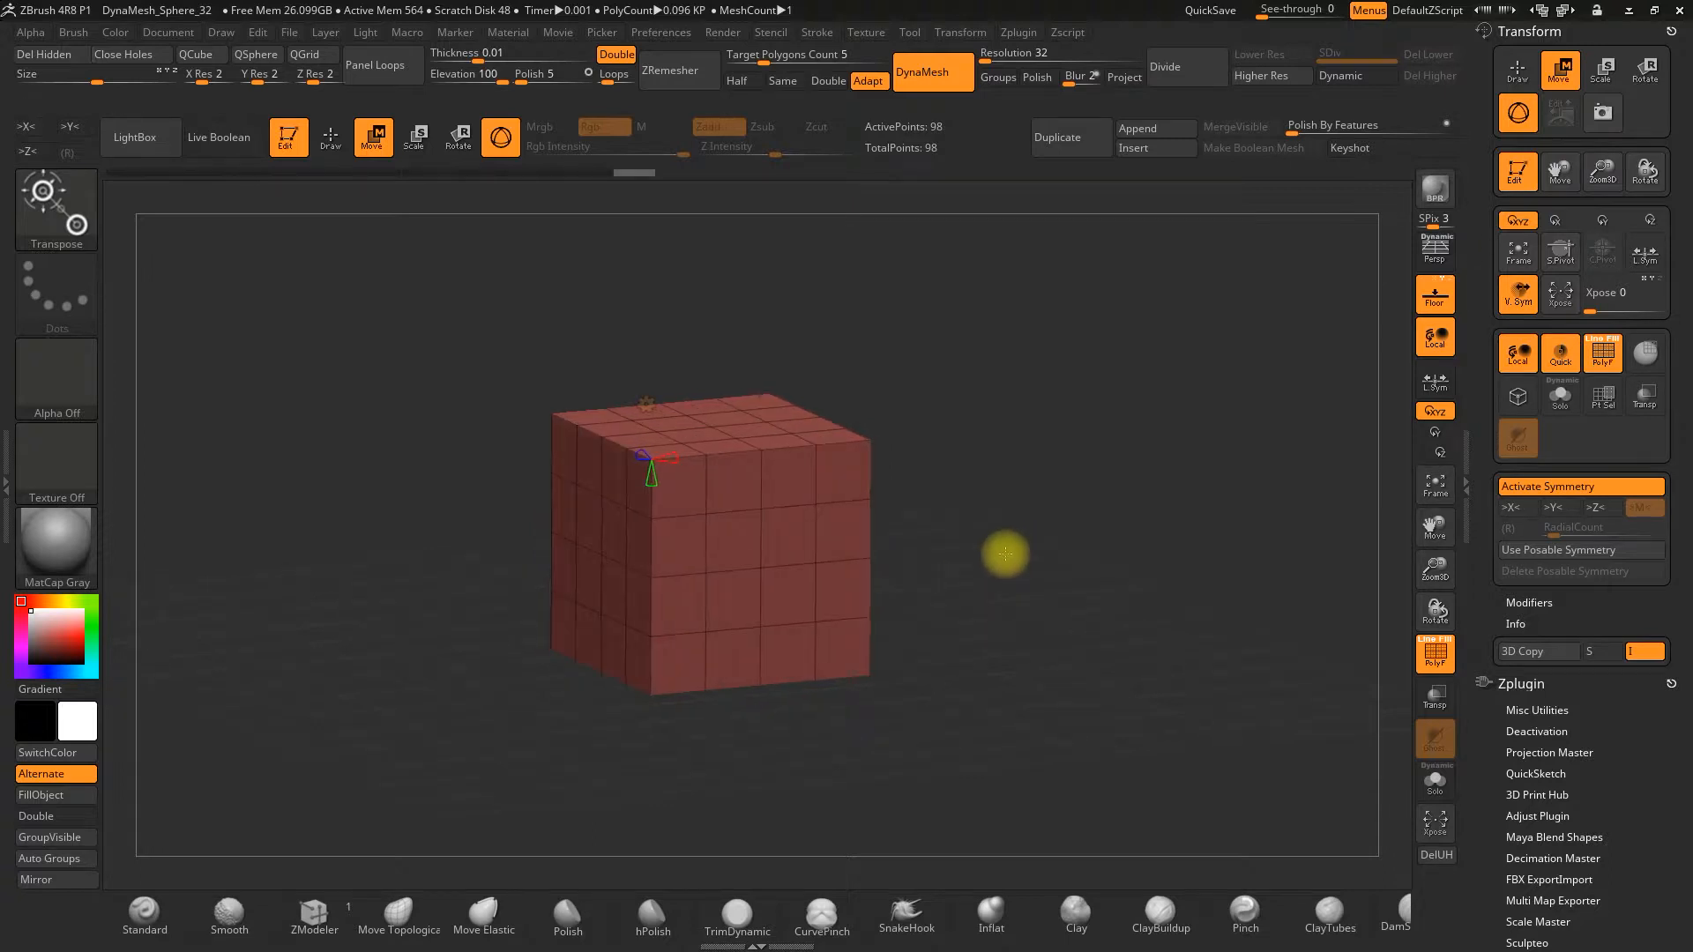
- Adjust the cube's segment counts along its three axes to produce a finer, roughly even grid
click(660, 460)
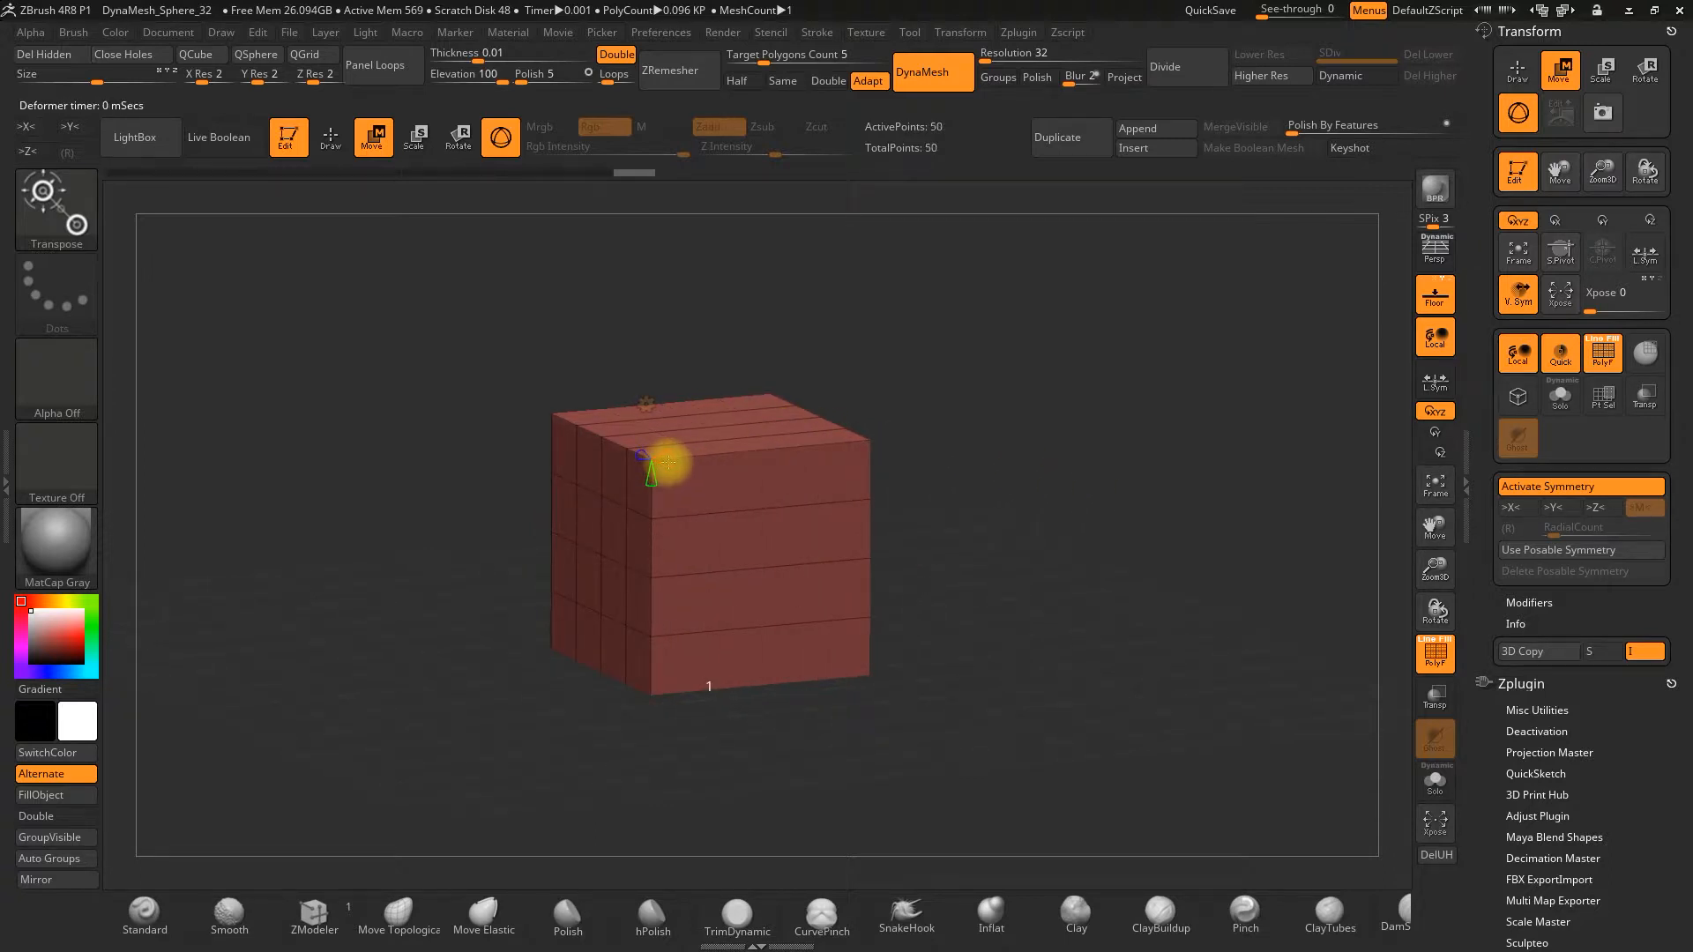
drag(676, 460, 659, 491)
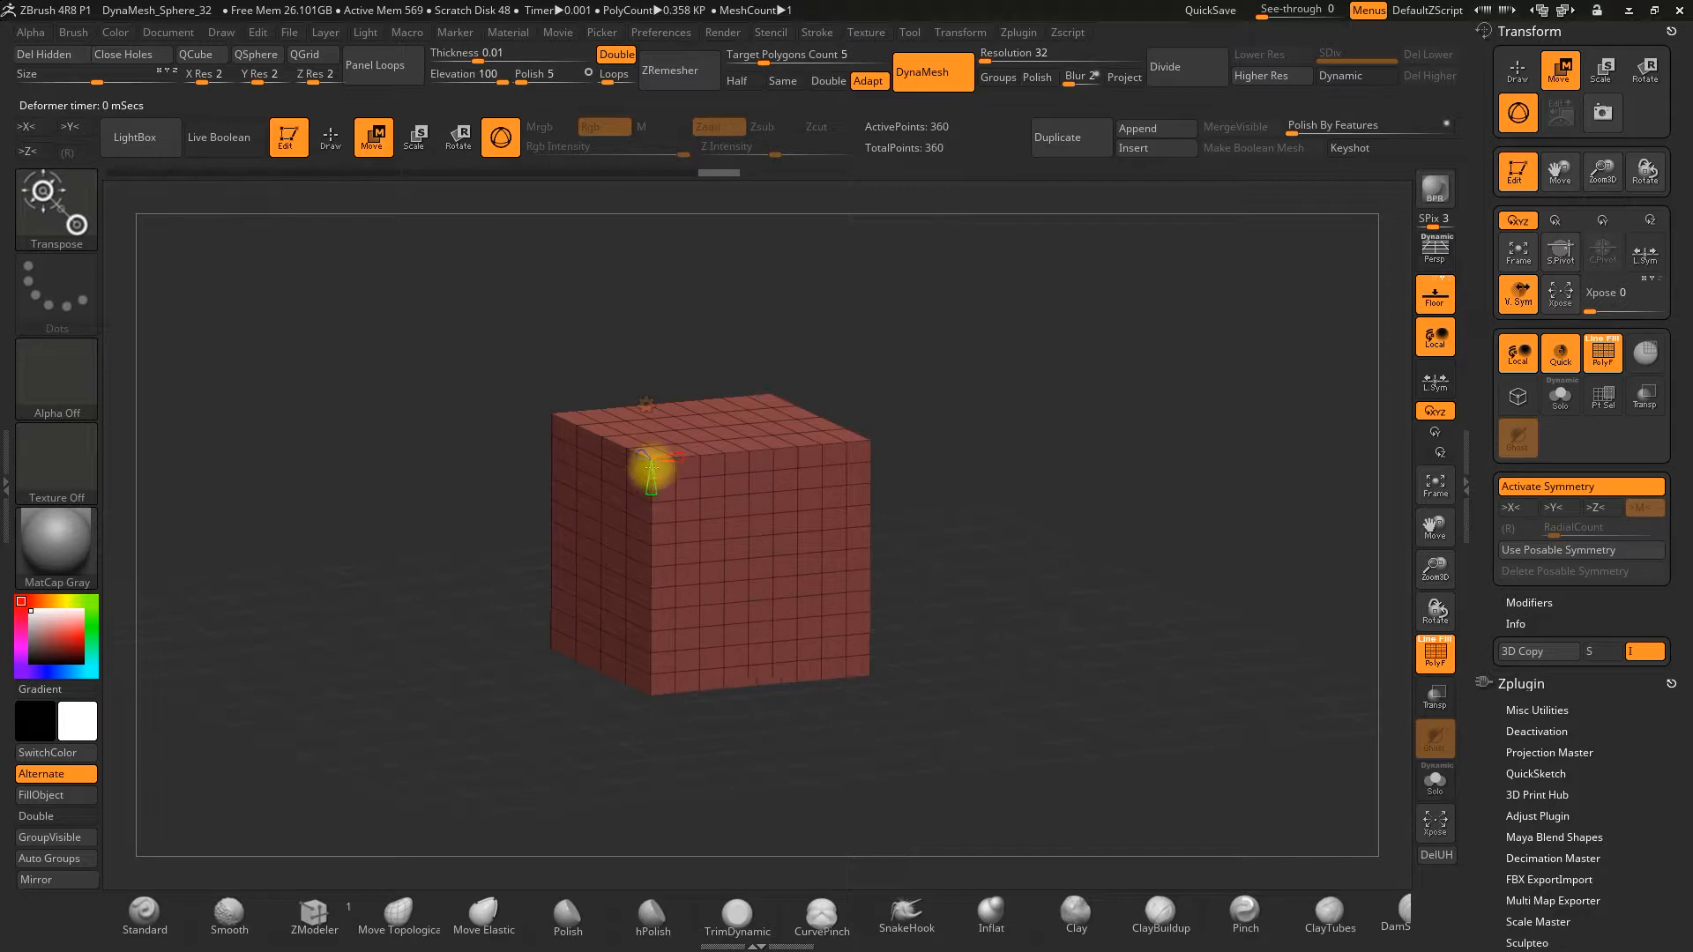
drag(649, 457, 643, 458)
shift+drag(977, 398, 965, 389)
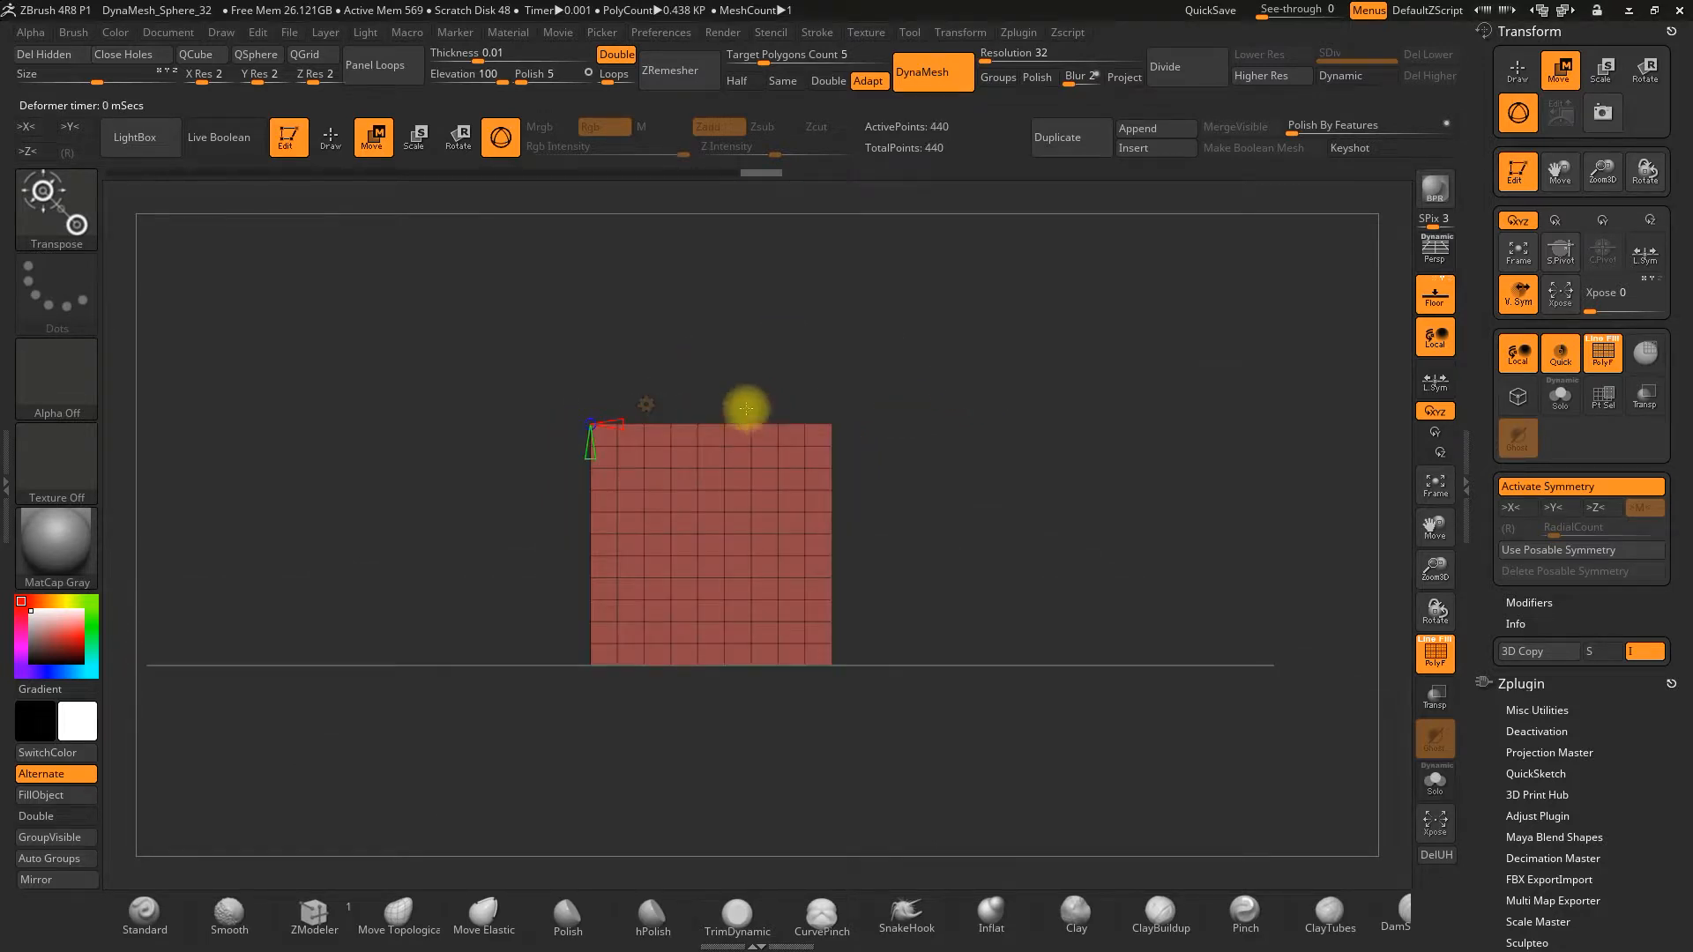
- Apply the Deformer to the cube and pull the centre control points of its top and one side face outward
click(649, 403)
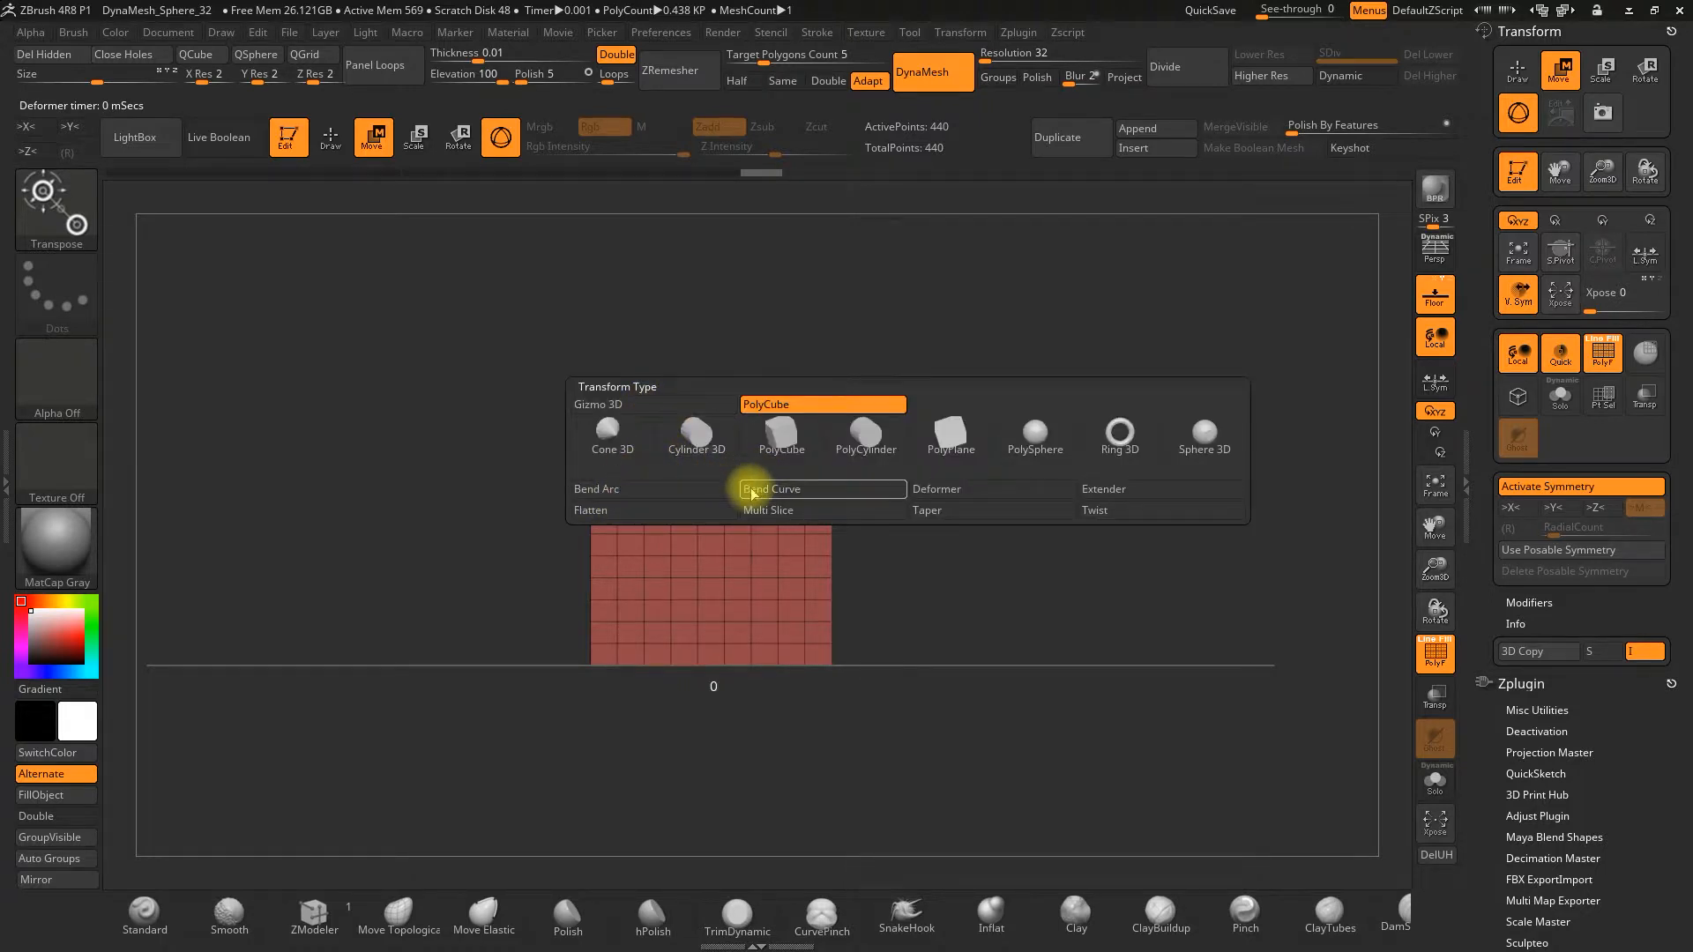
click(942, 490)
drag(967, 499, 955, 527)
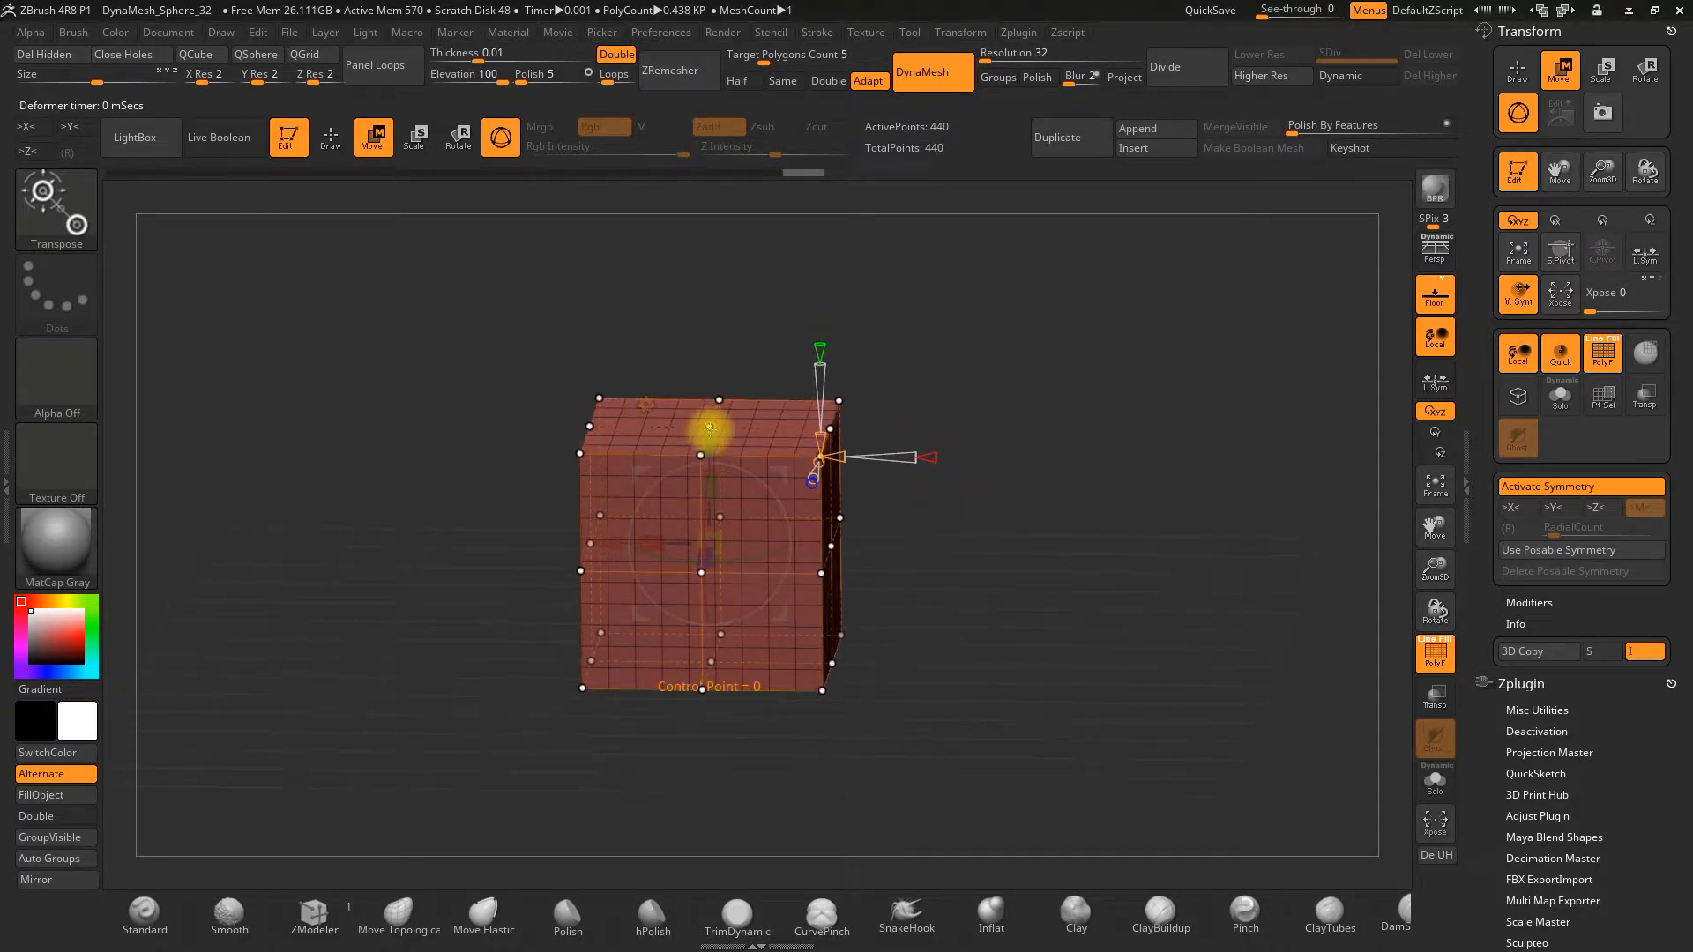
drag(709, 423, 709, 253)
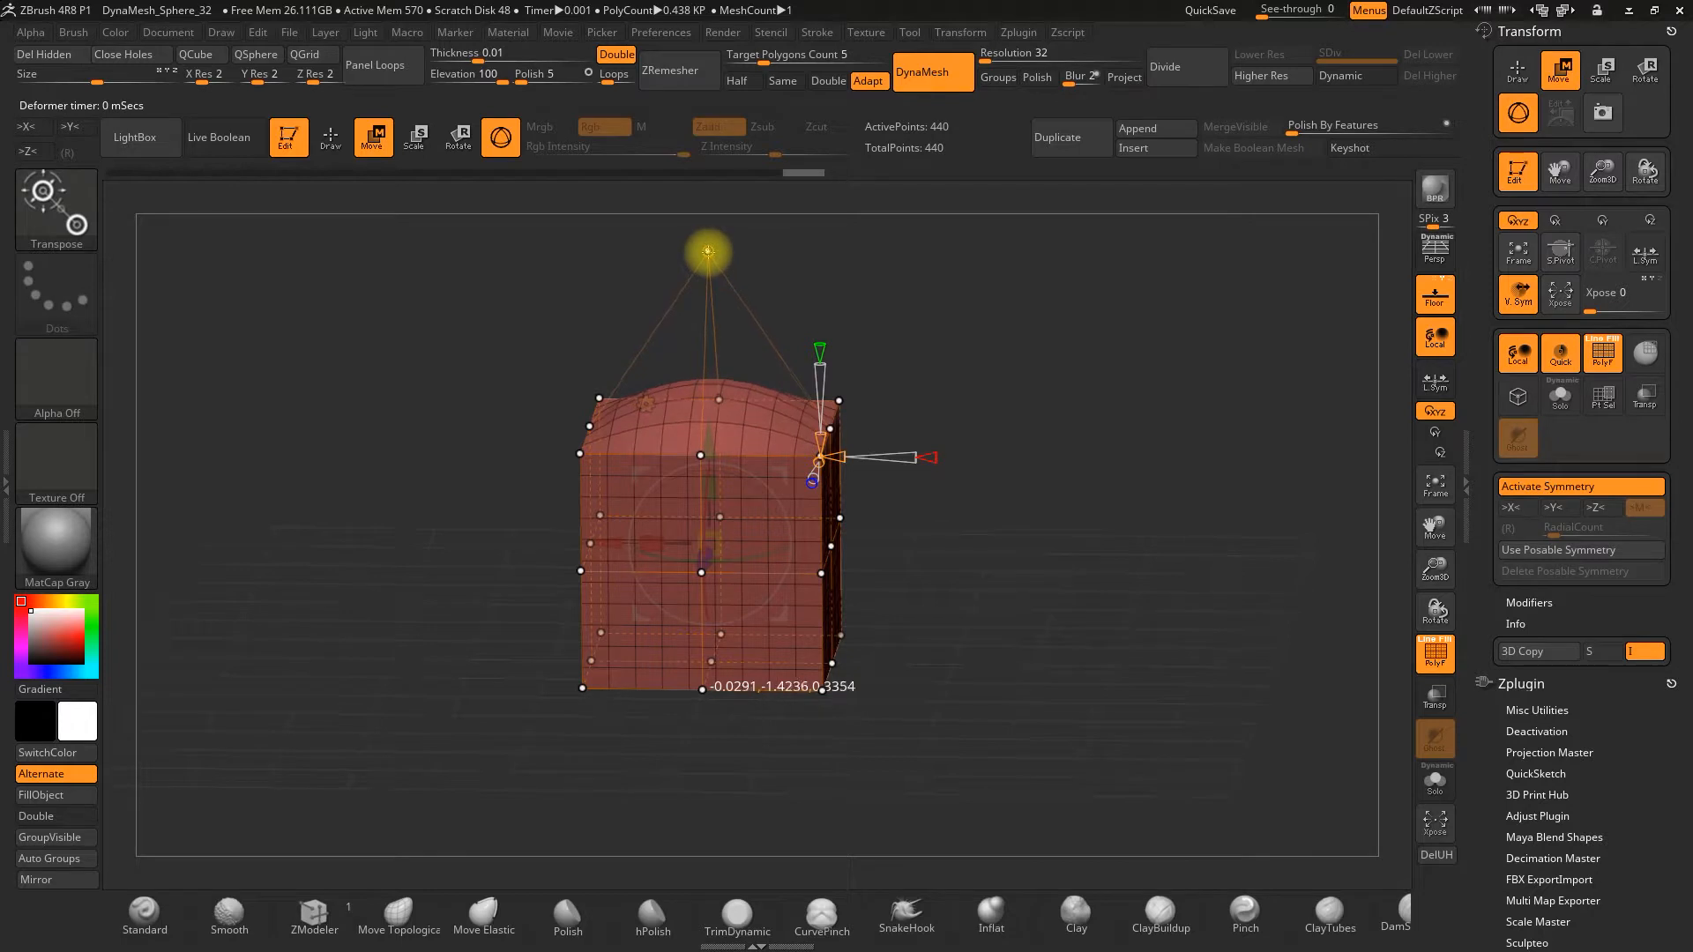
shift+drag(956, 356, 783, 411)
drag(448, 457, 559, 533)
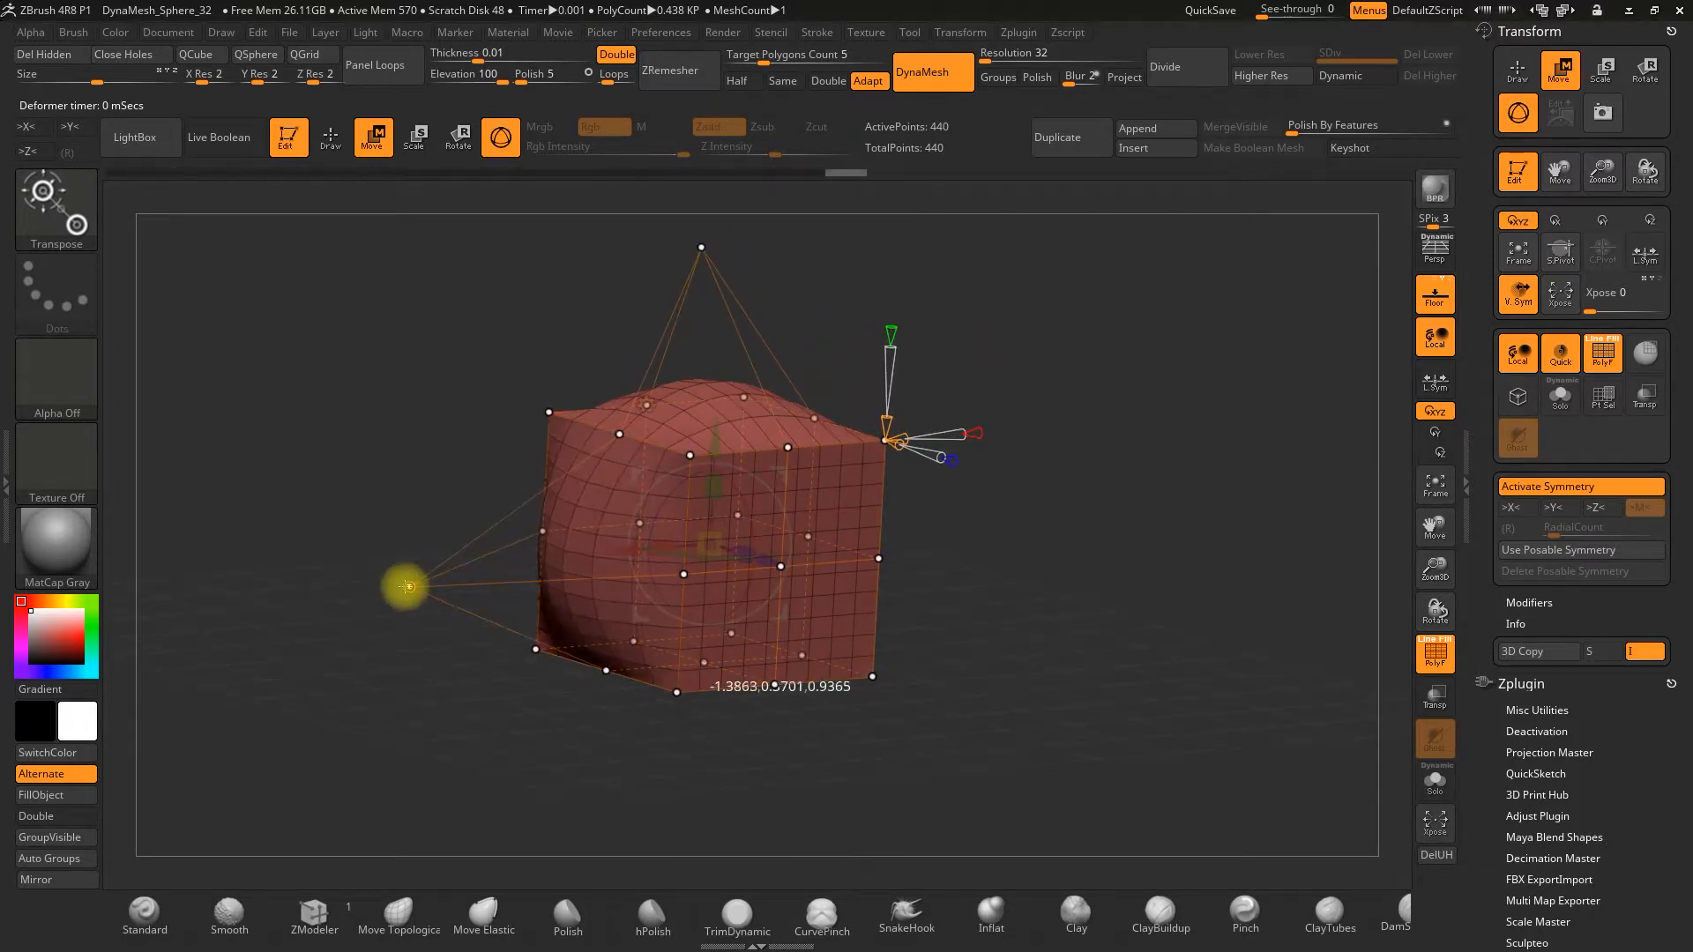
drag(363, 506, 473, 318)
- Undo the control point pulls on the cube
key(ctrl+z)
key(ctrl+z)
key(ctrl+z)
drag(1083, 587, 937, 536)
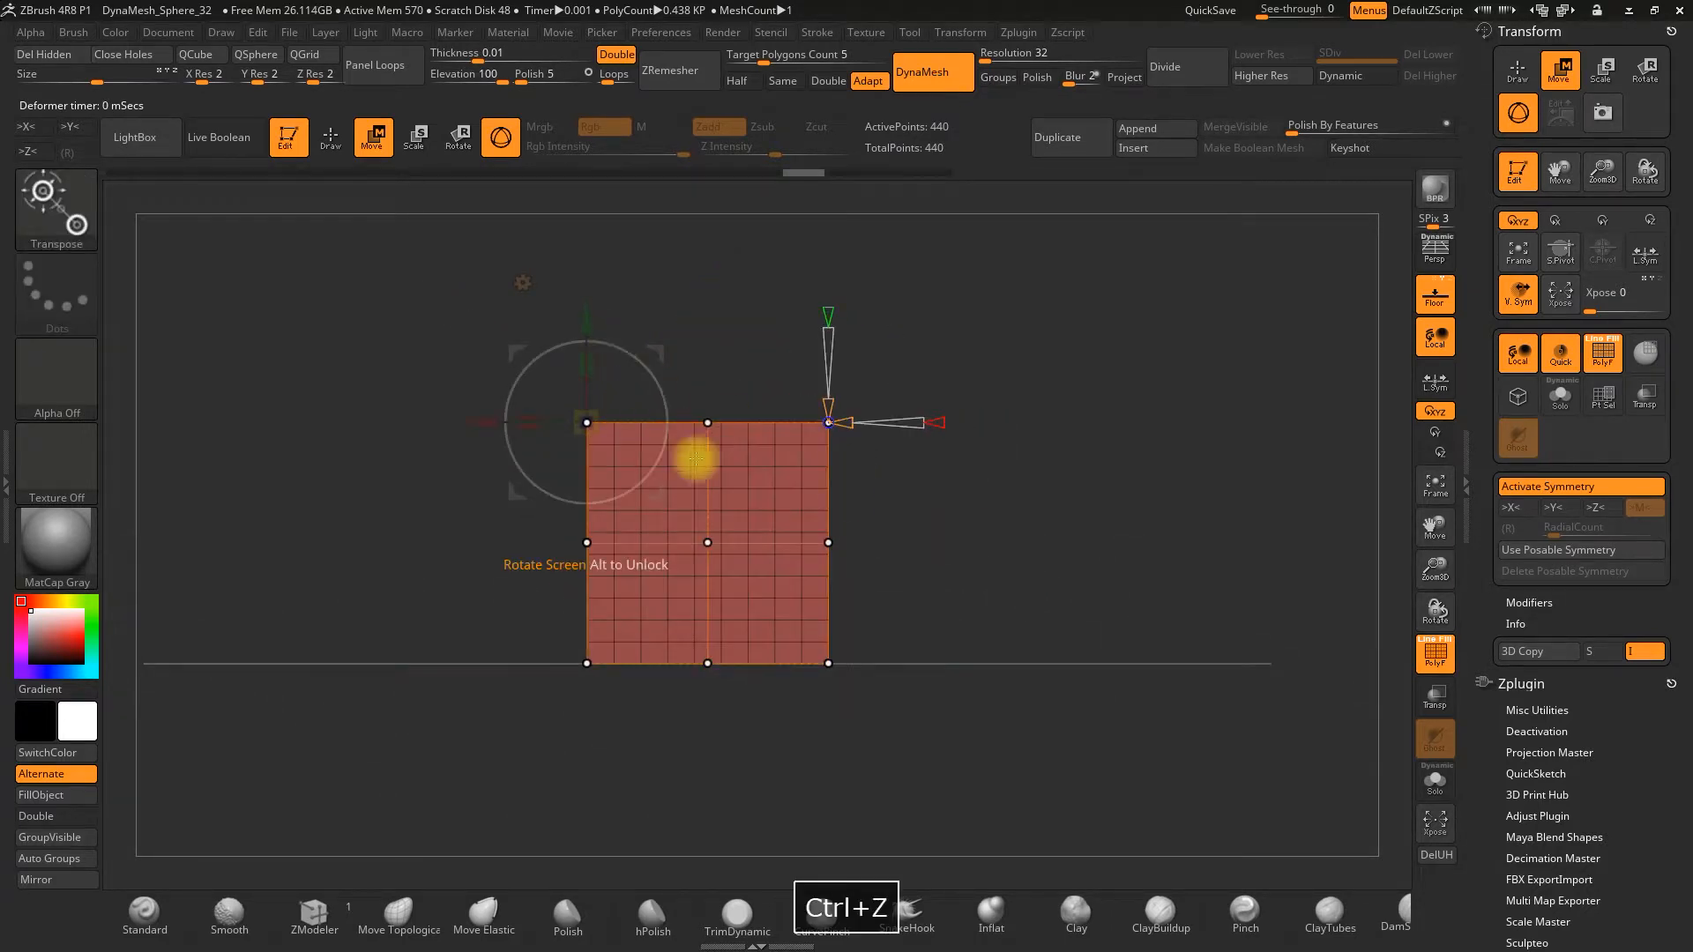
- Bend the cube into a symmetrical fan shape with Bend Arc and accept the deformation
click(518, 279)
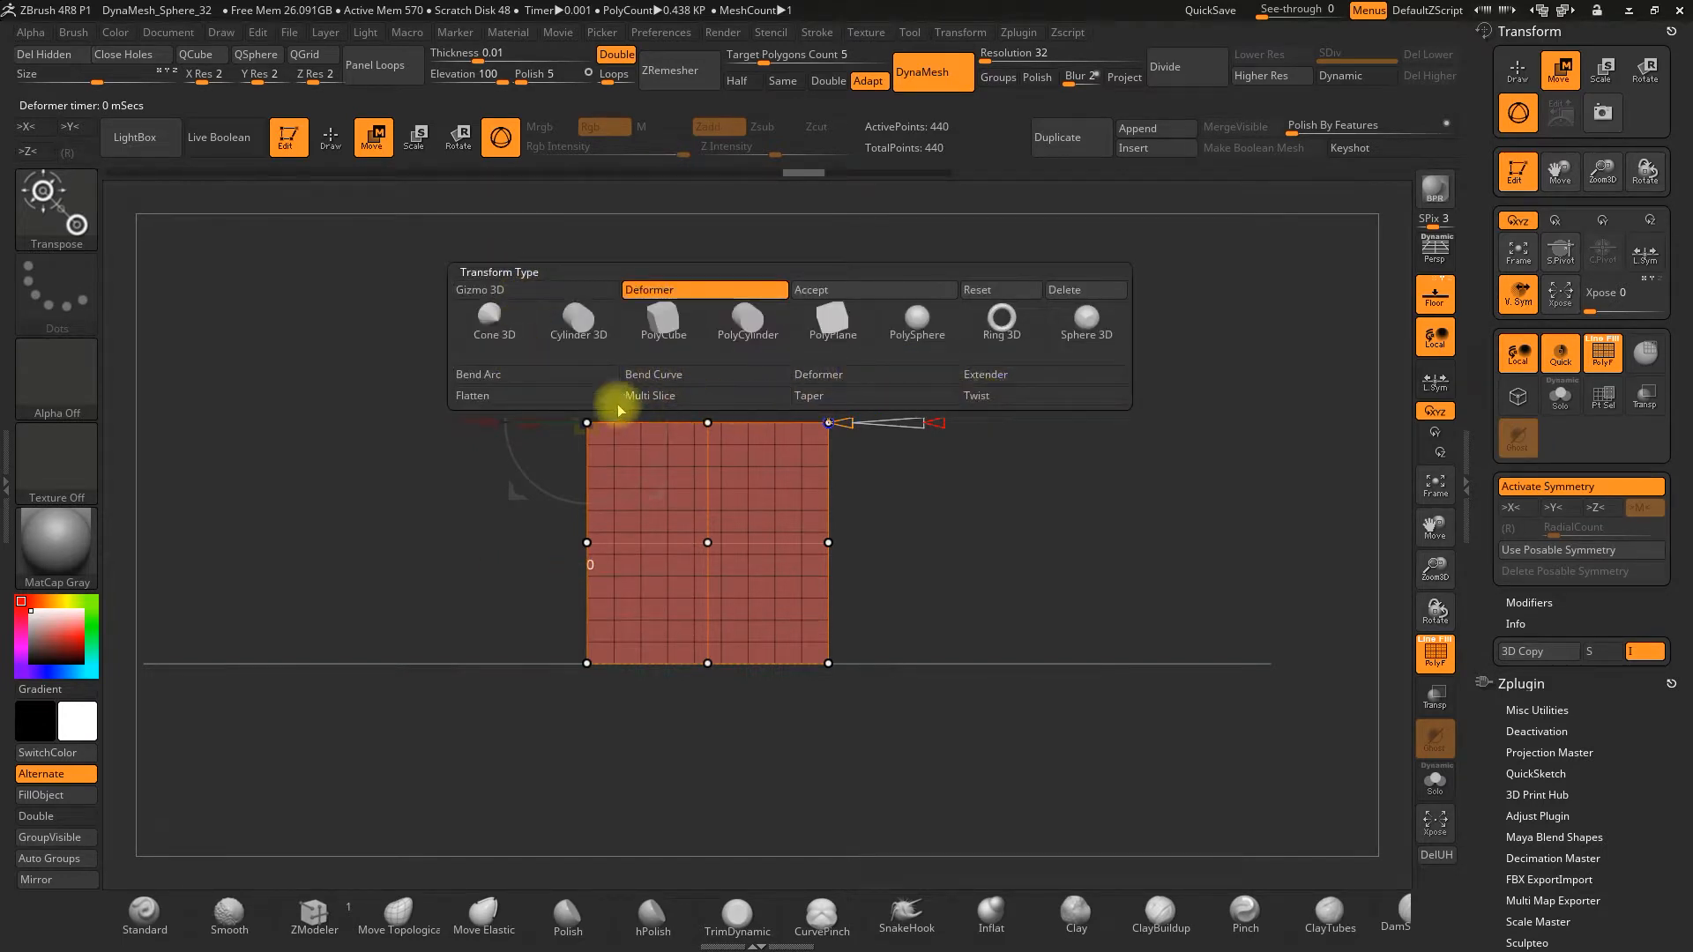
click(512, 381)
drag(707, 430, 712, 490)
mouse_move(1012, 404)
mouse_down()
mouse_move(964, 446)
mouse_move(1025, 437)
mouse_move(1020, 418)
mouse_up()
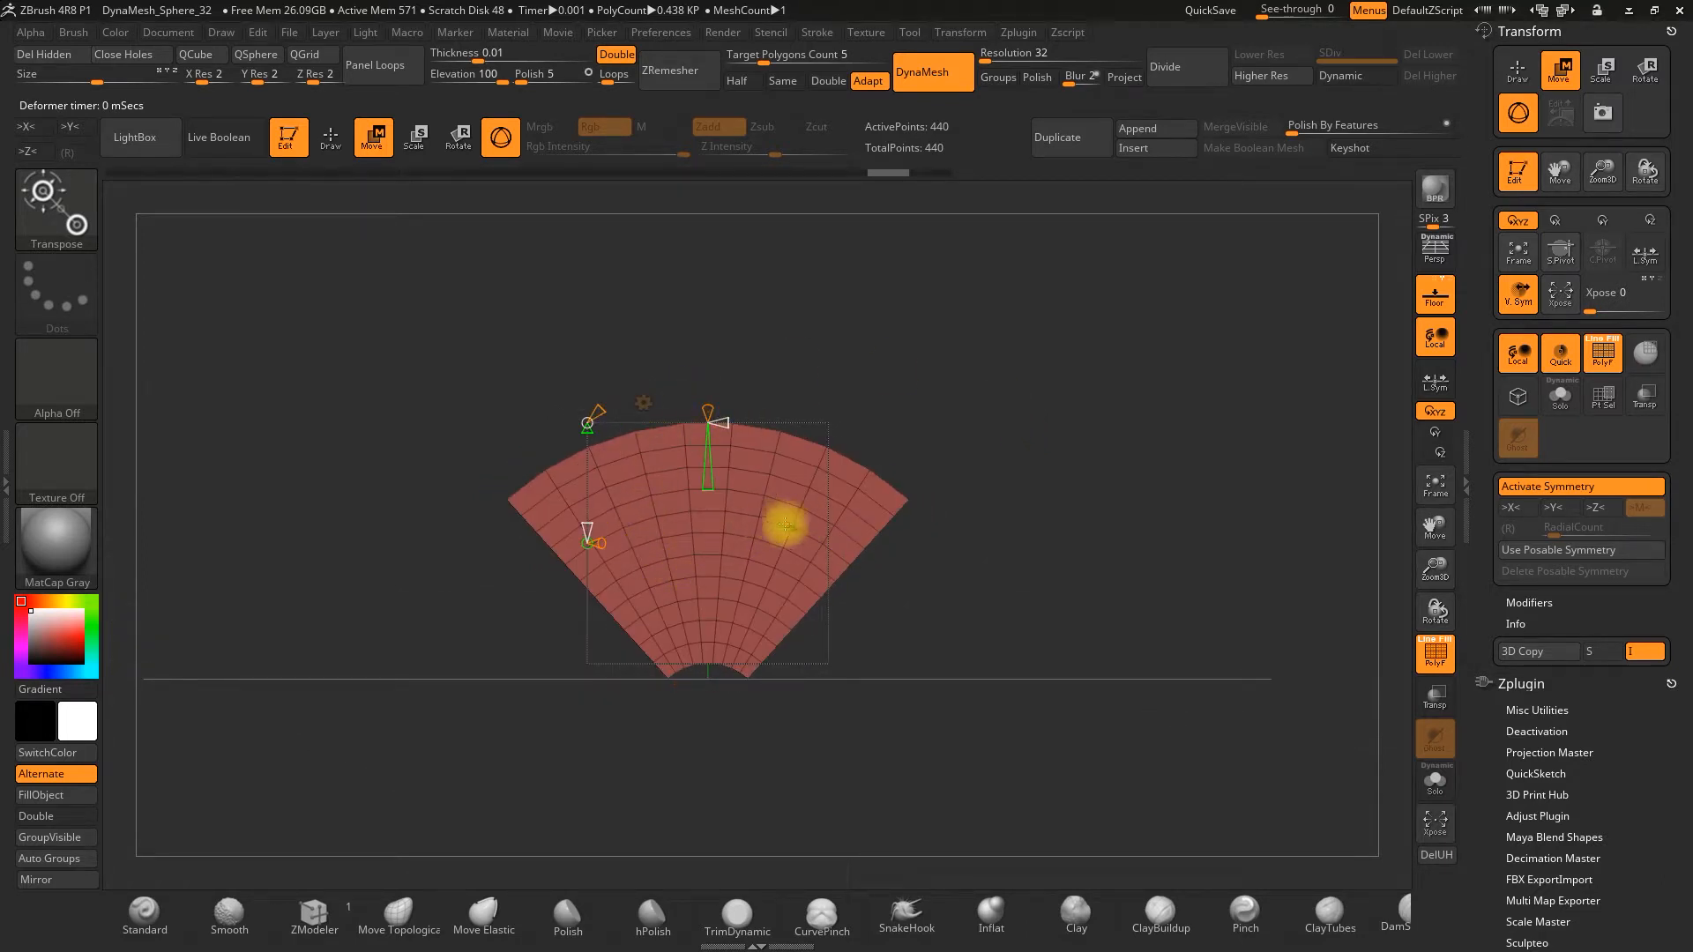
click(643, 405)
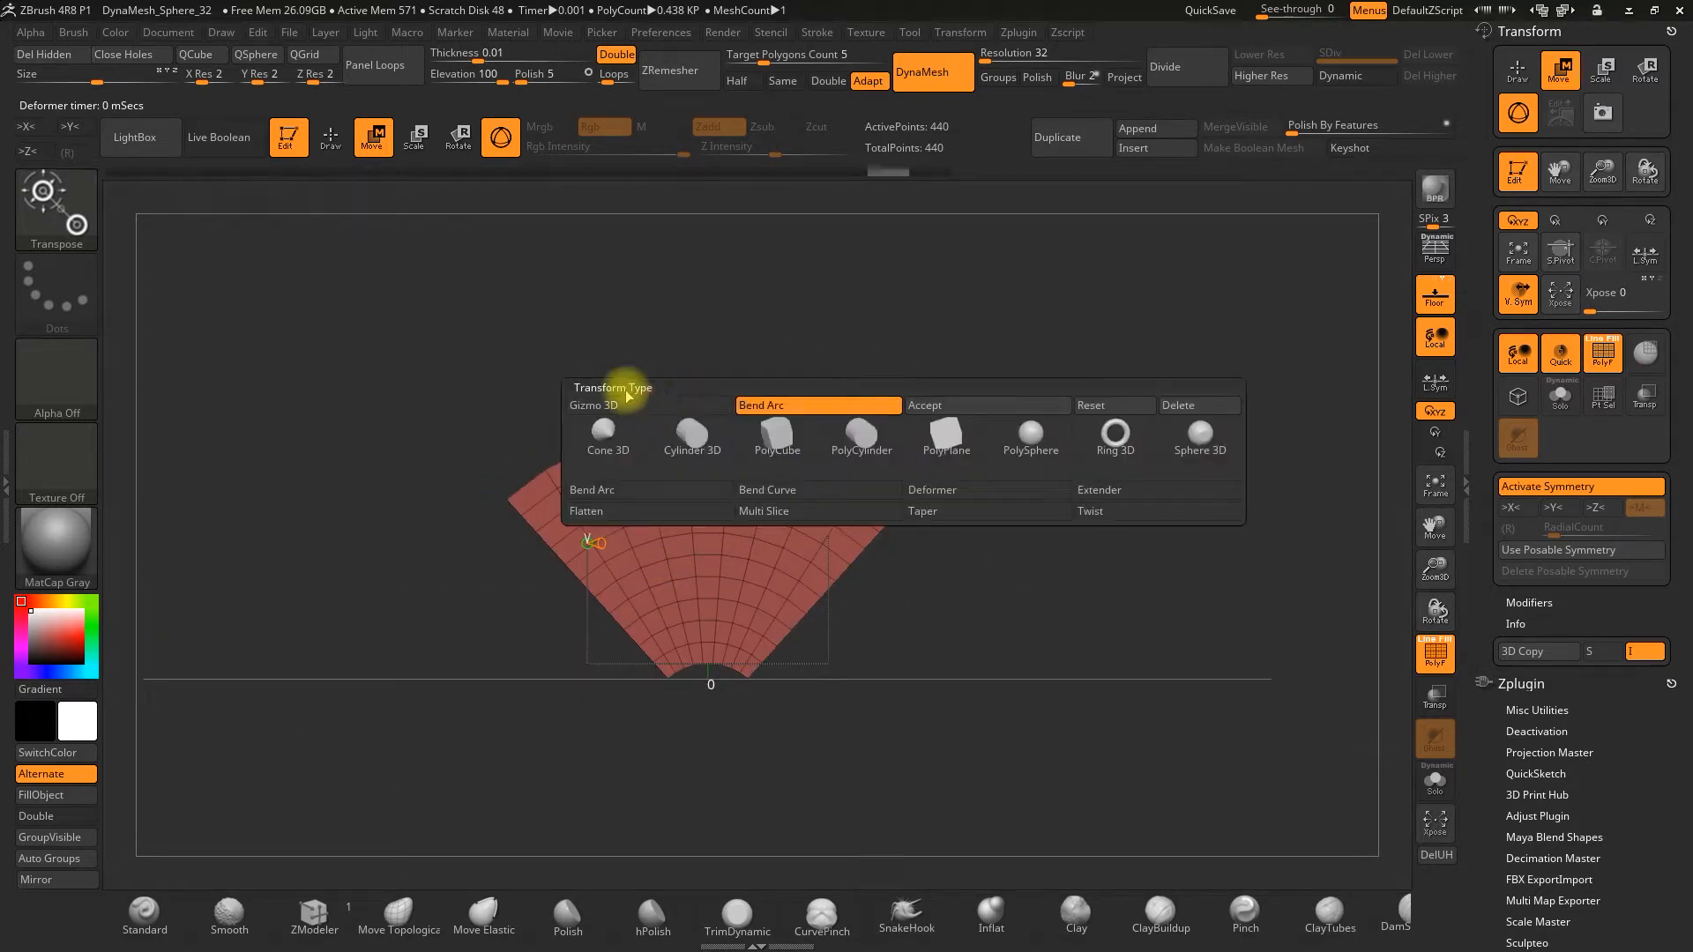
click(946, 411)
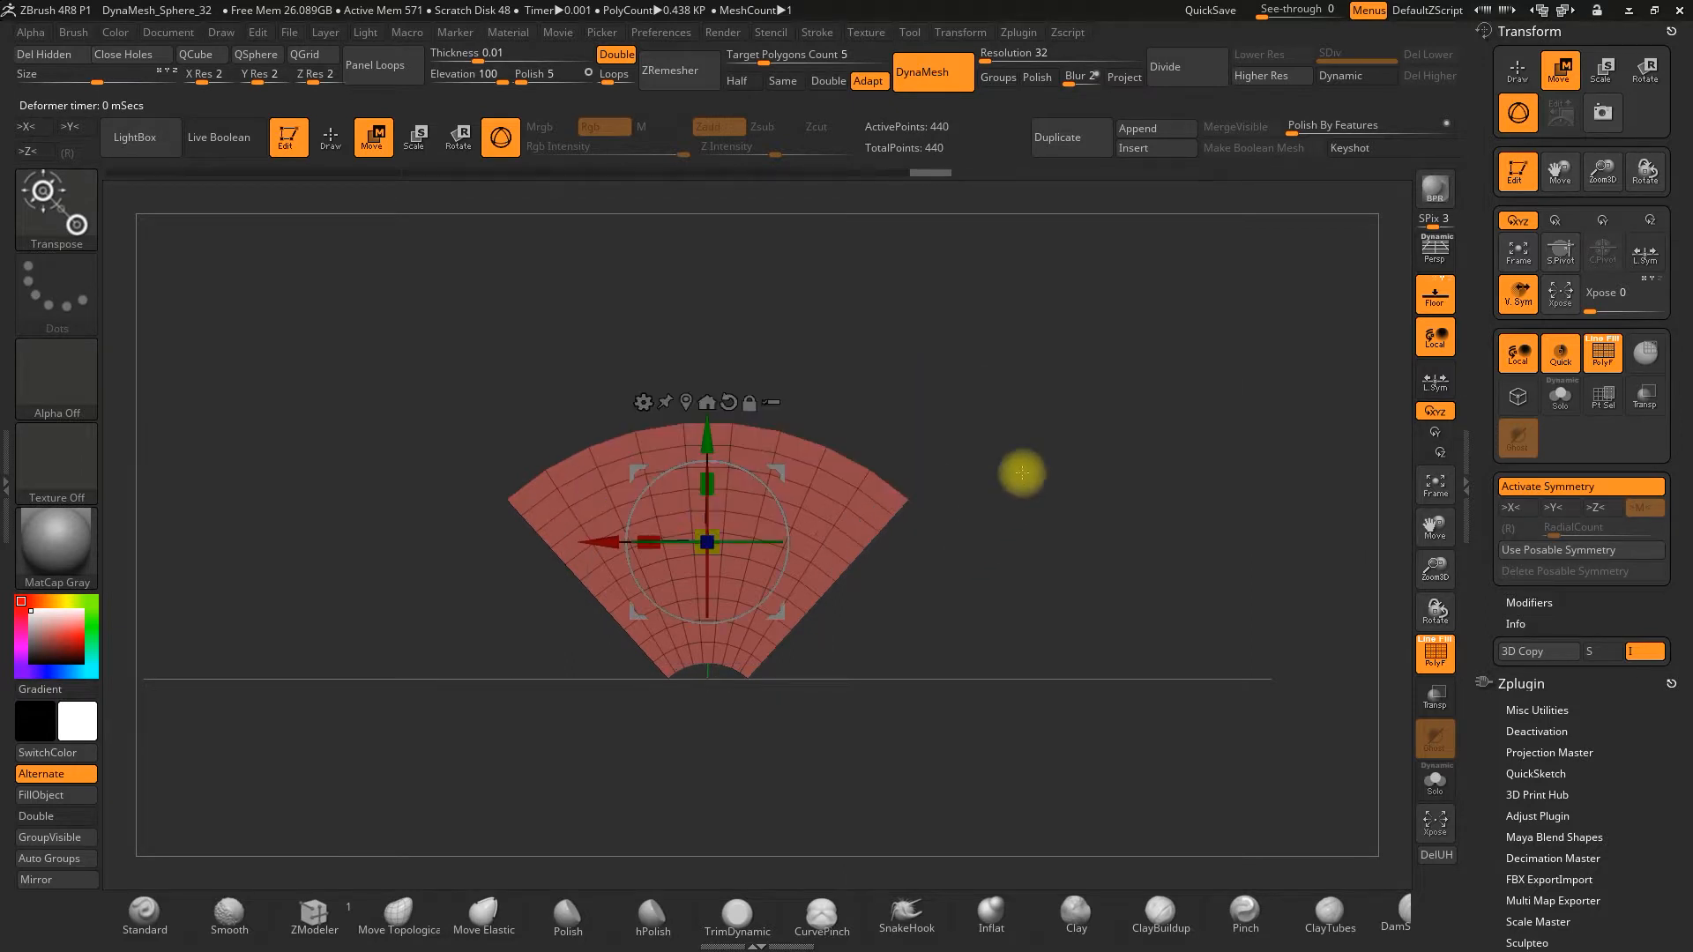
drag(1020, 472, 994, 501)
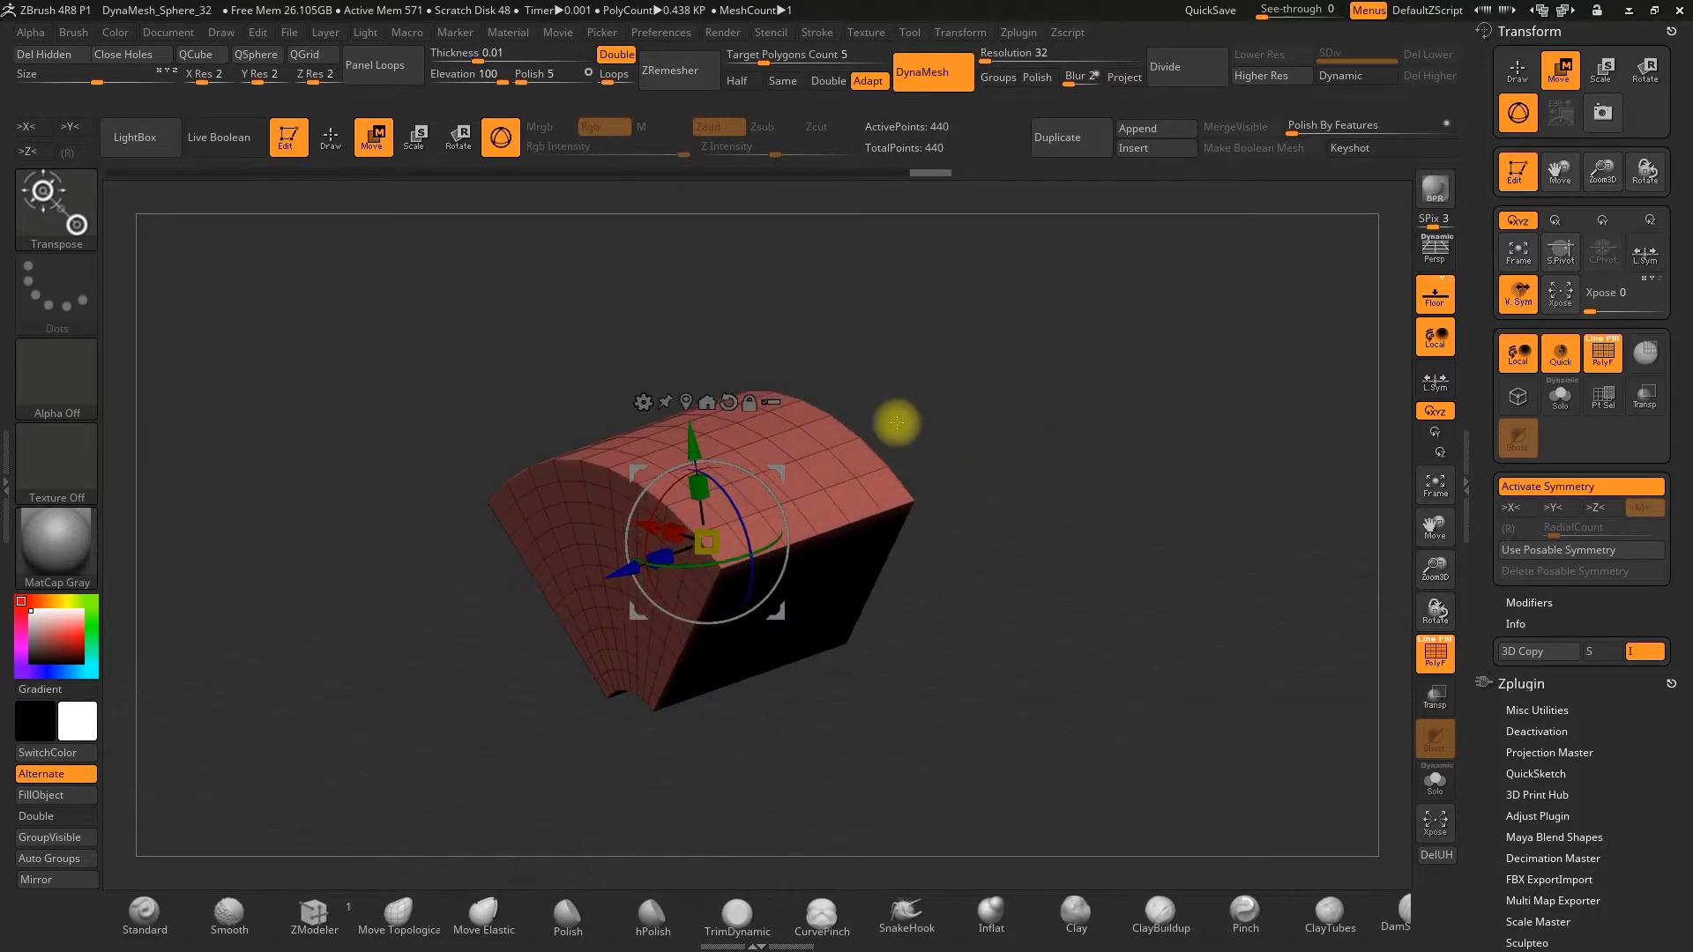
shift+drag(909, 418, 950, 403)
drag(818, 388, 888, 378)
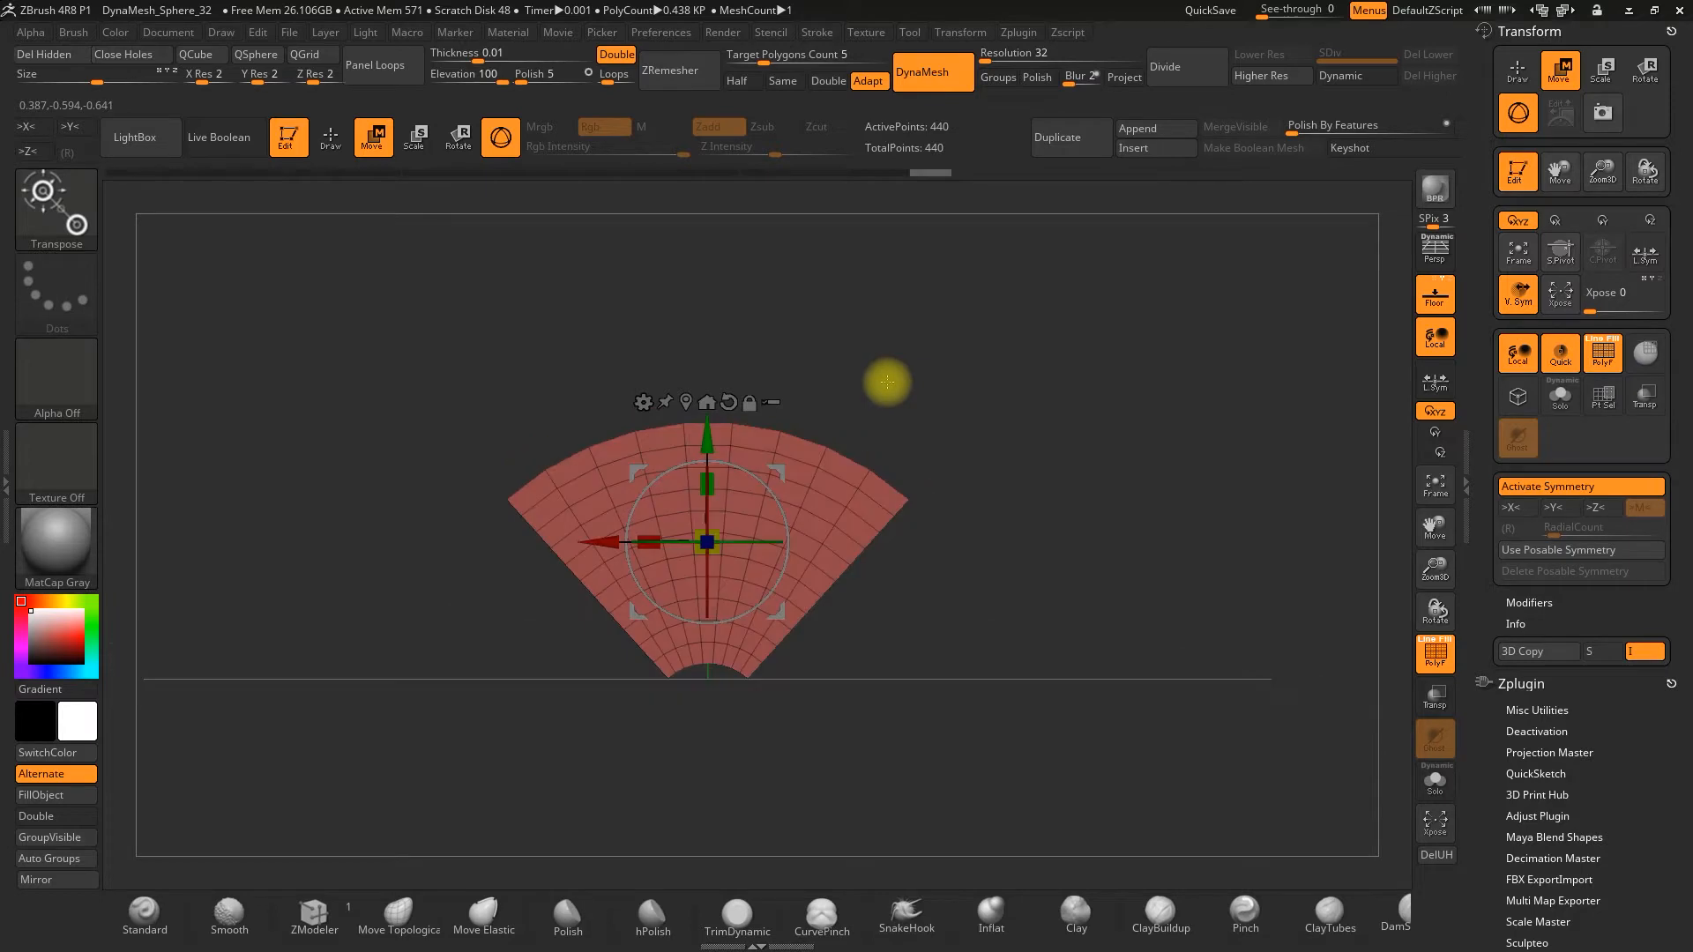
- Undo the bend to restore the straight cube
key(ctrl+z)
key(ctrl+z)
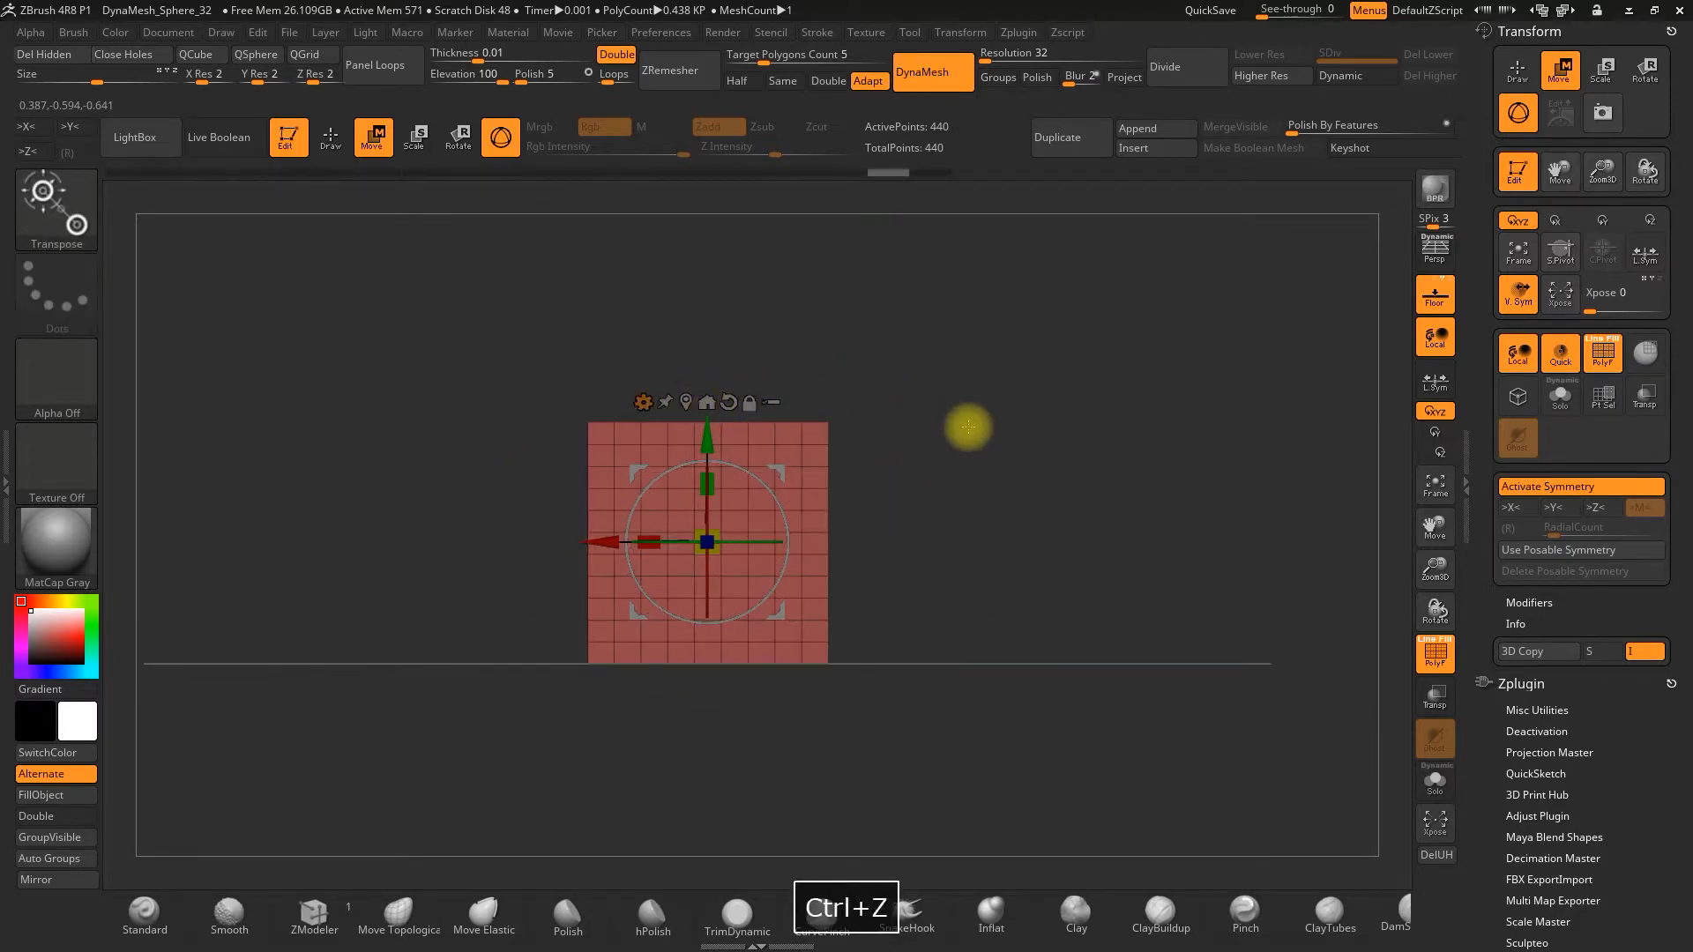
shift+drag(932, 444, 833, 408)
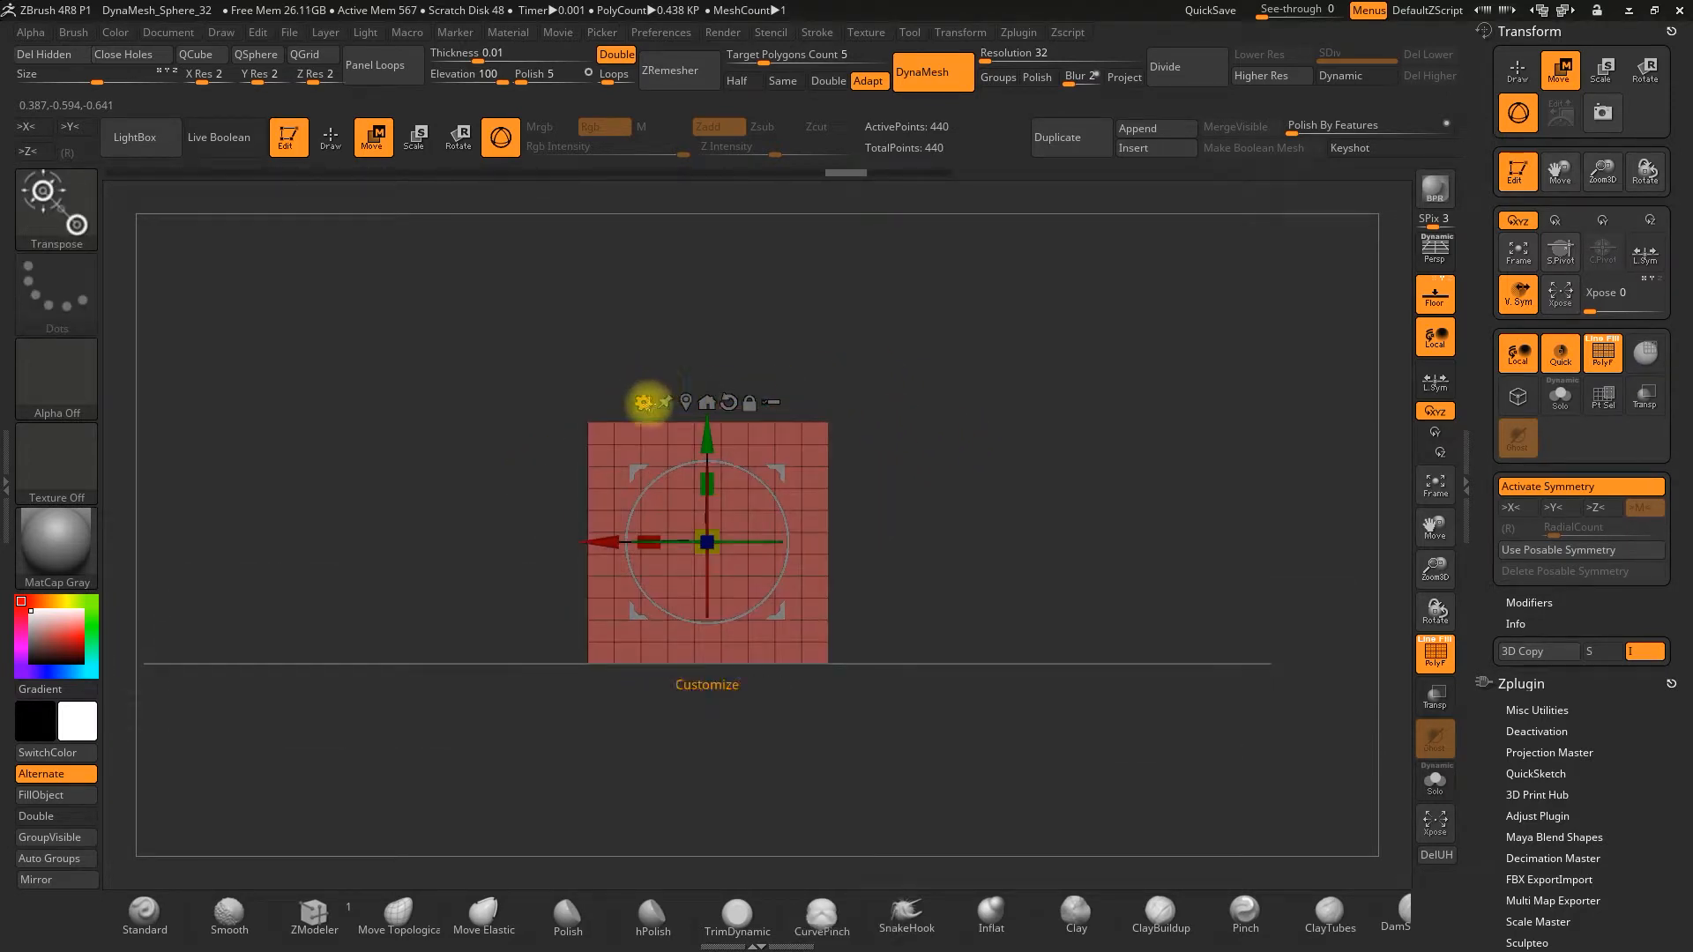
click(644, 403)
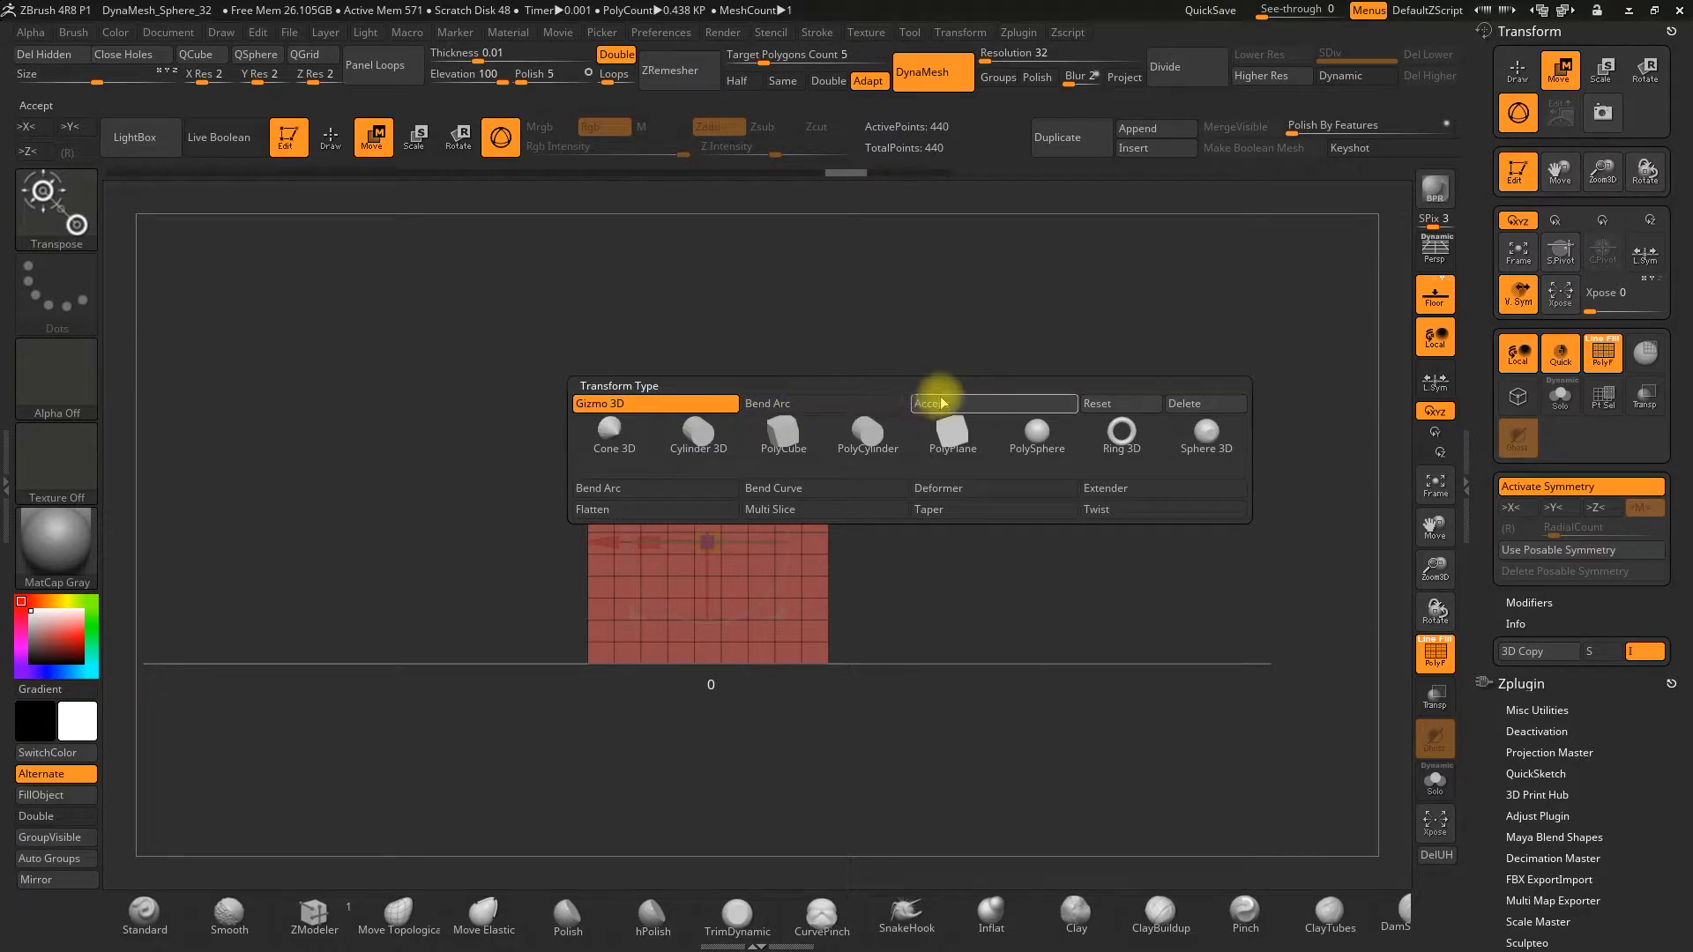
alt+drag(412, 488, 485, 533)
alt+drag(995, 492, 940, 469)
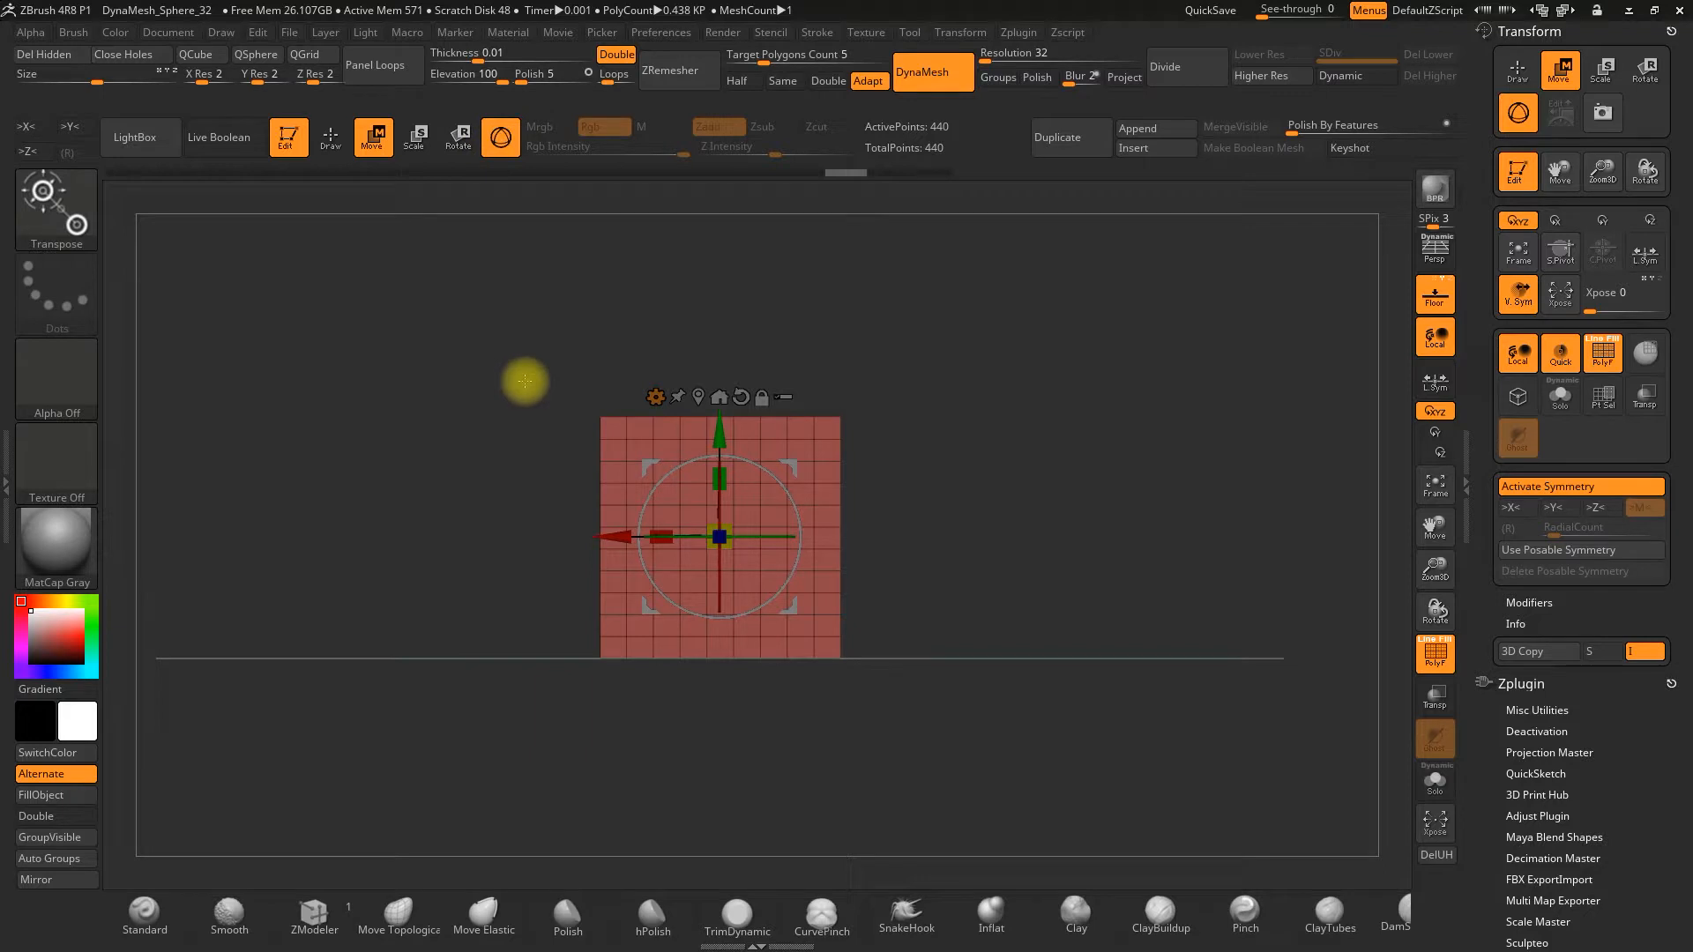
mouse_move(529, 434)
alt+mouse_down()
mouse_move(548, 400)
mouse_move(541, 426)
alt+mouse_up()
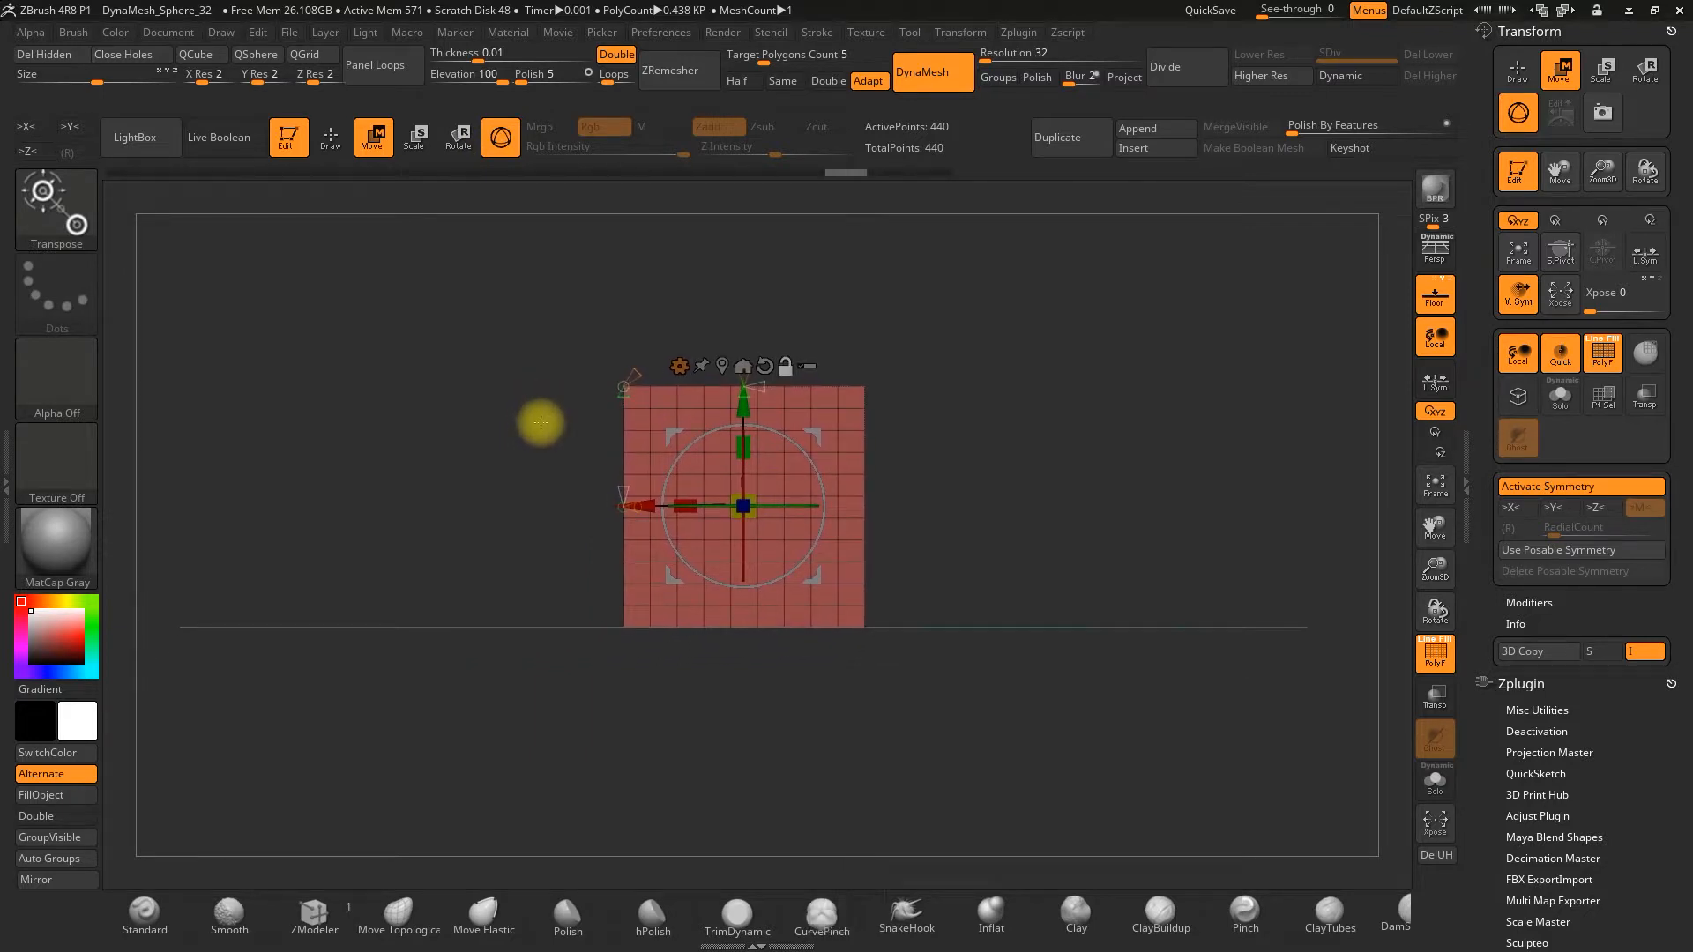
alt+drag(554, 396, 490, 337)
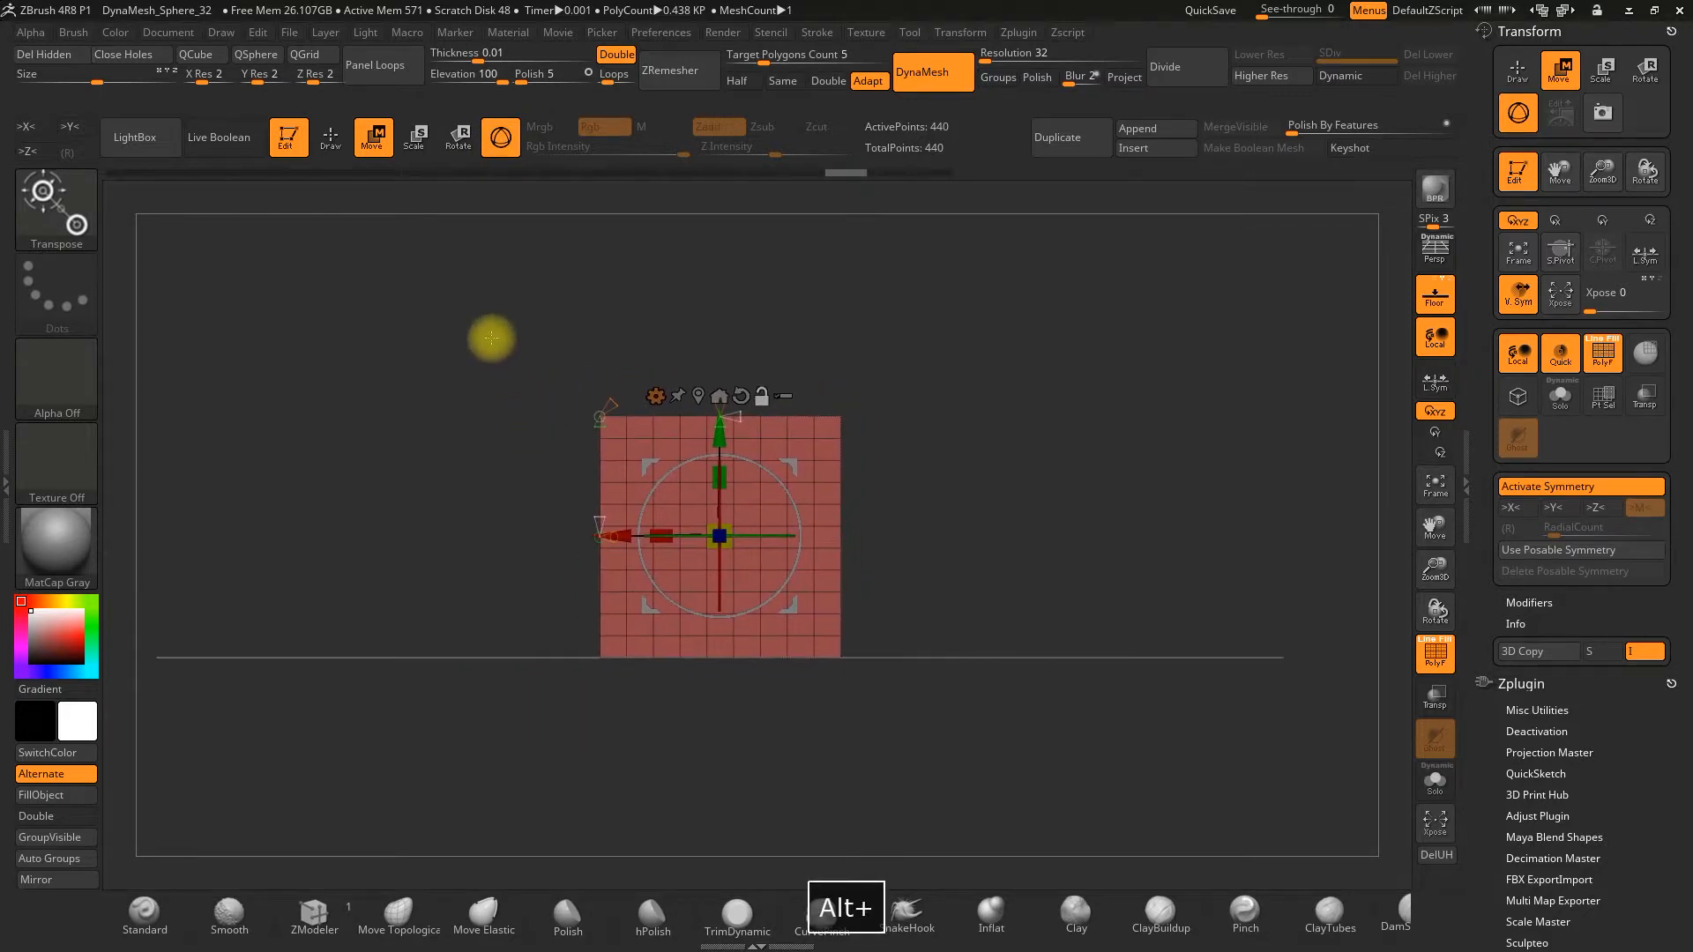
- Switch from the gizmo to Draw mode and append a Sphere3D as a second subtool
click(330, 136)
drag(727, 291, 1291, 508)
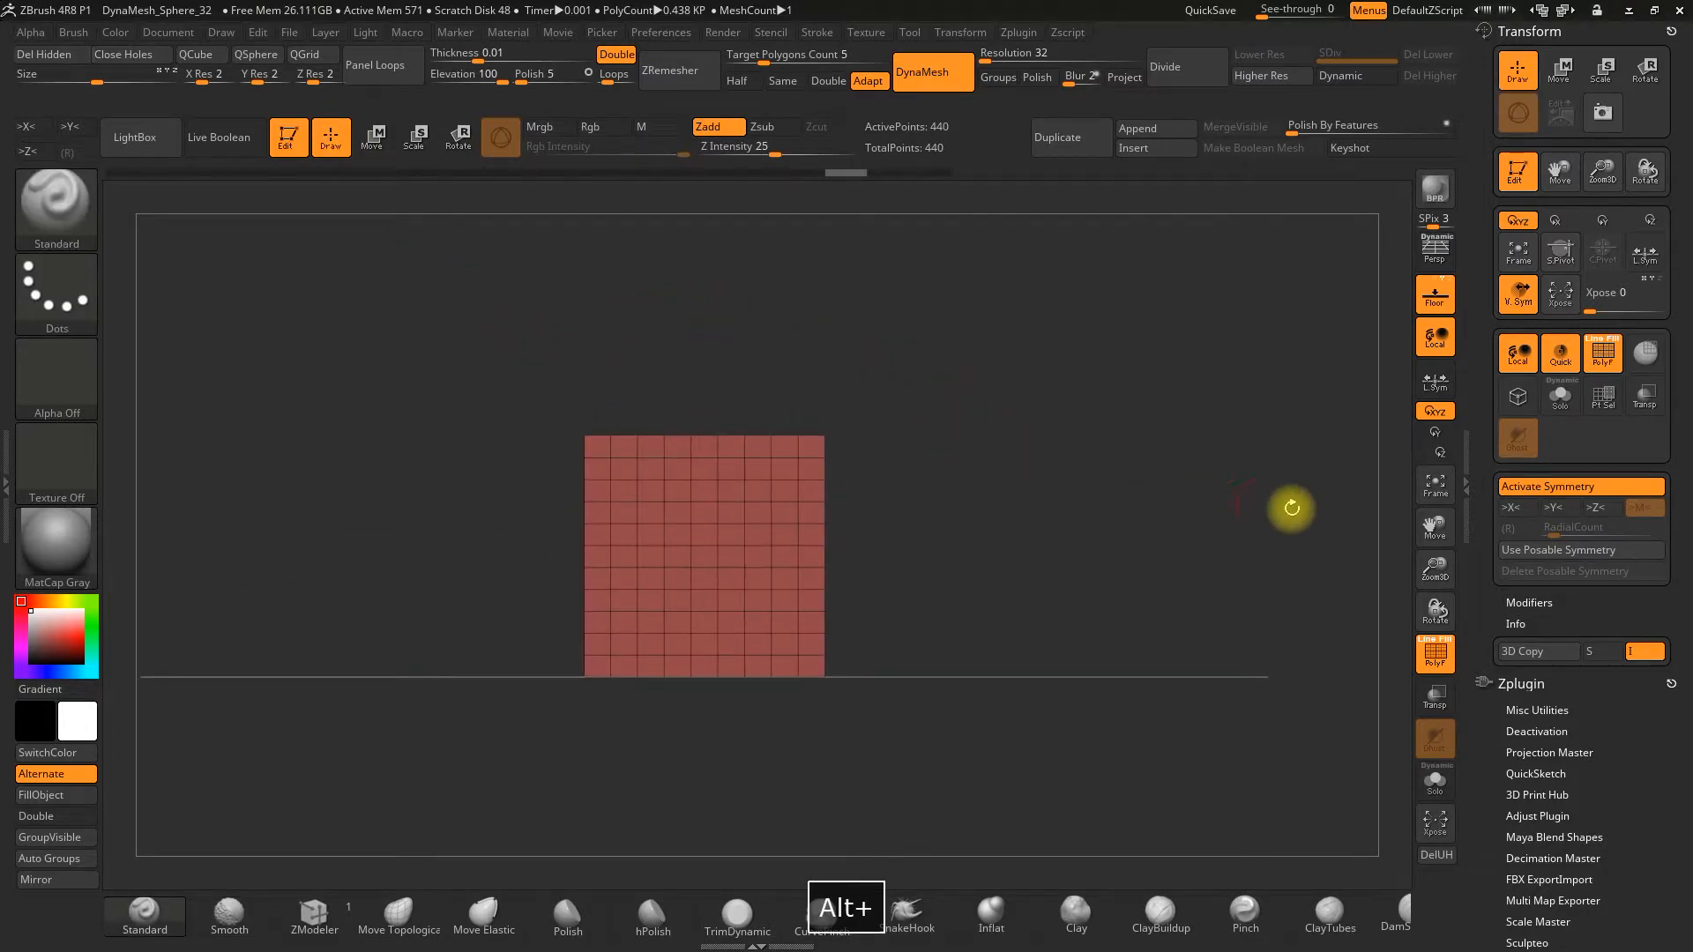
drag(1437, 561, 1430, 533)
alt+drag(1079, 481, 968, 499)
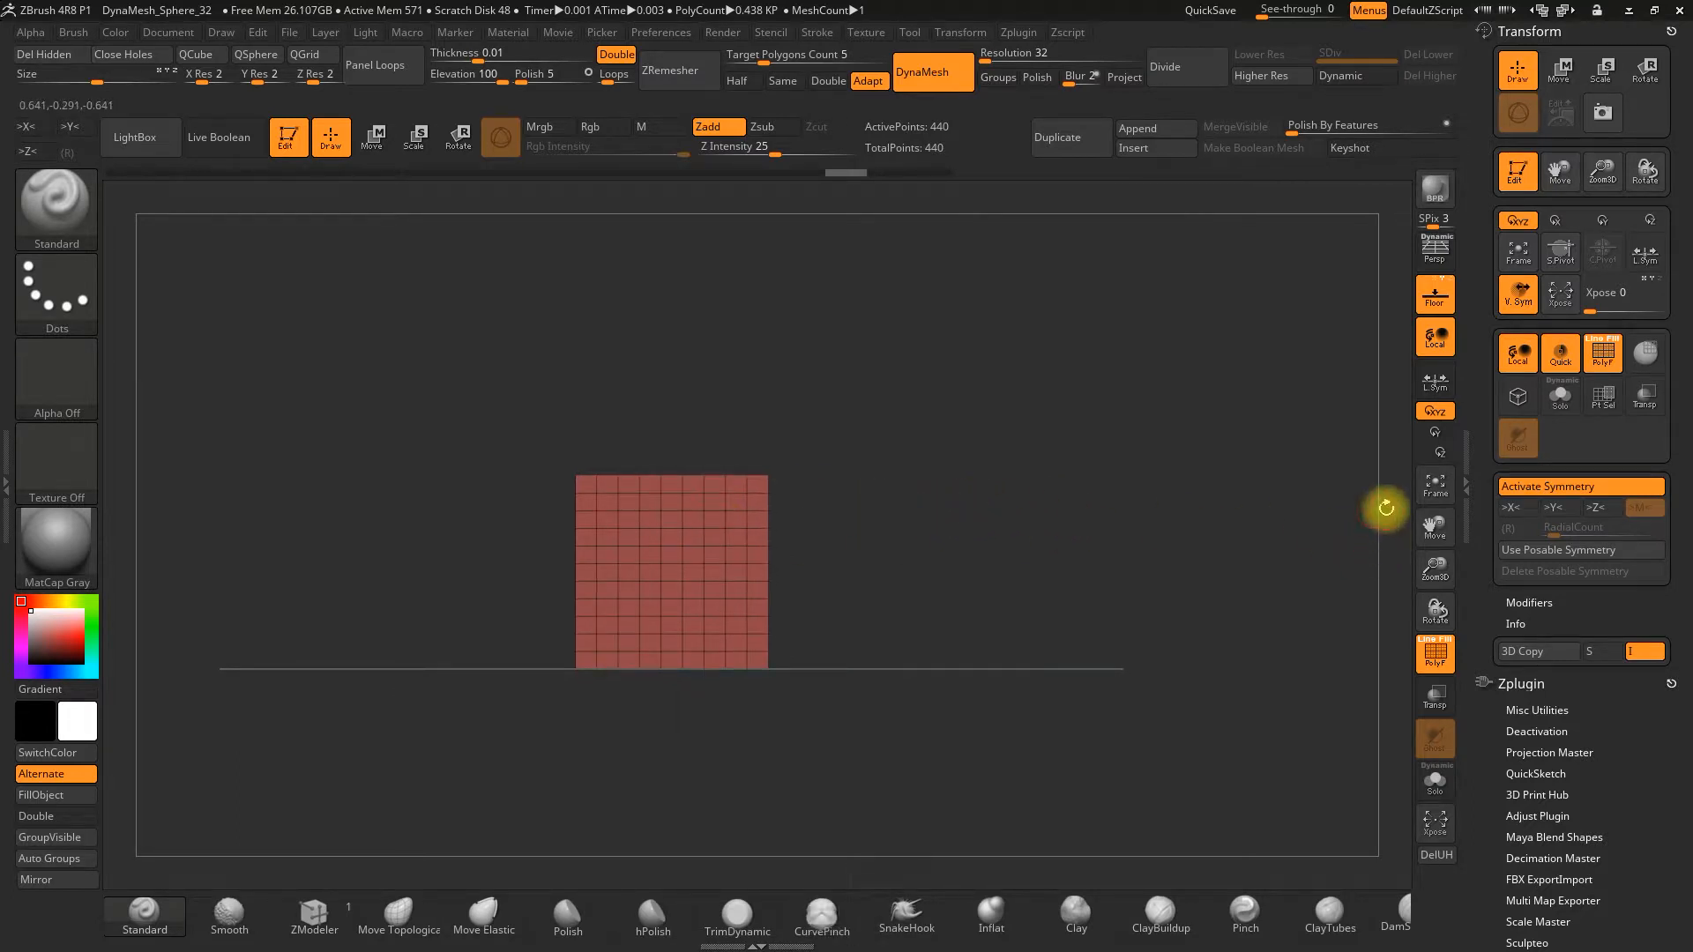
drag(1479, 451, 1514, 504)
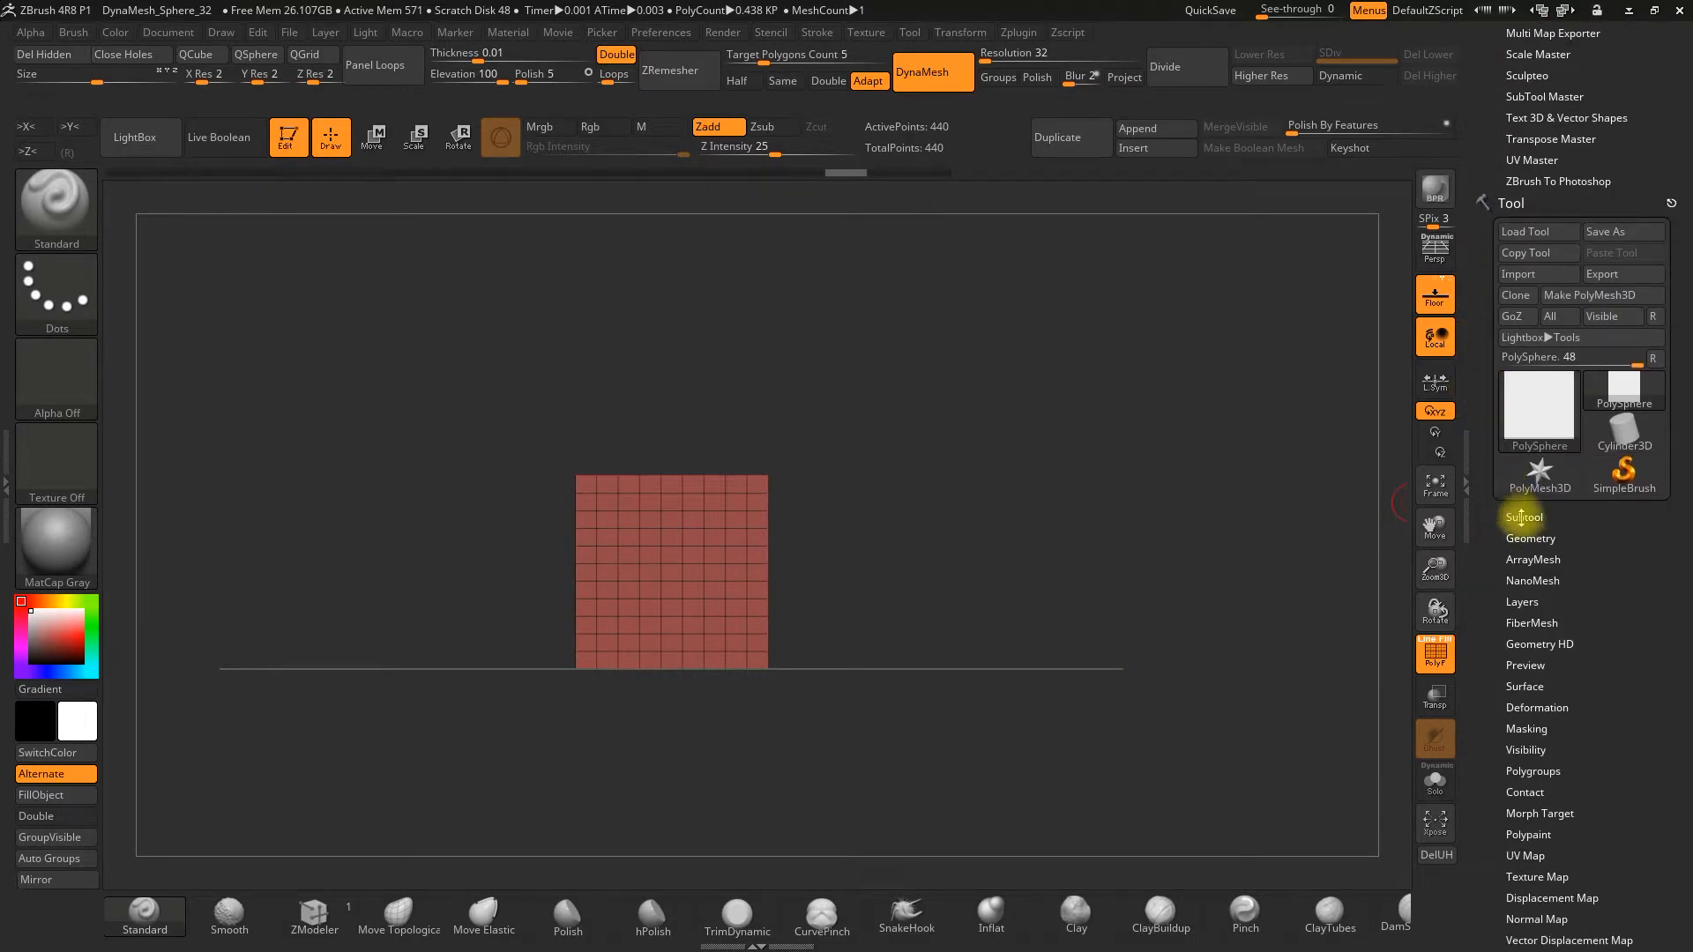
click(1521, 518)
drag(1492, 559, 1467, 457)
click(1616, 631)
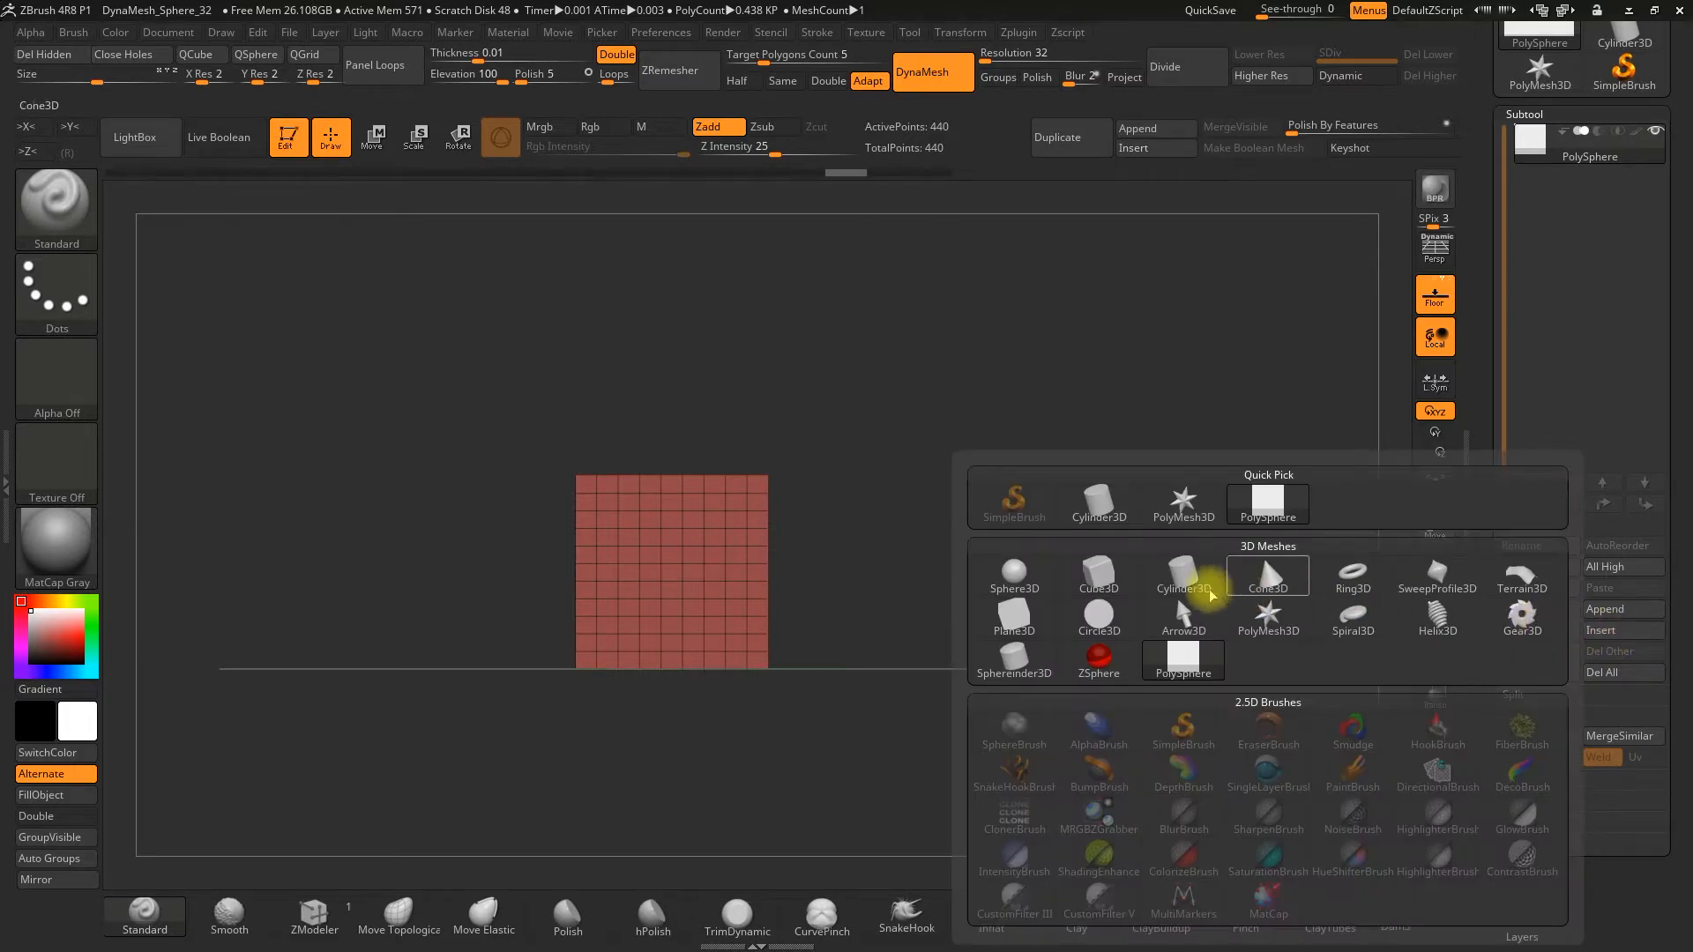
click(1015, 575)
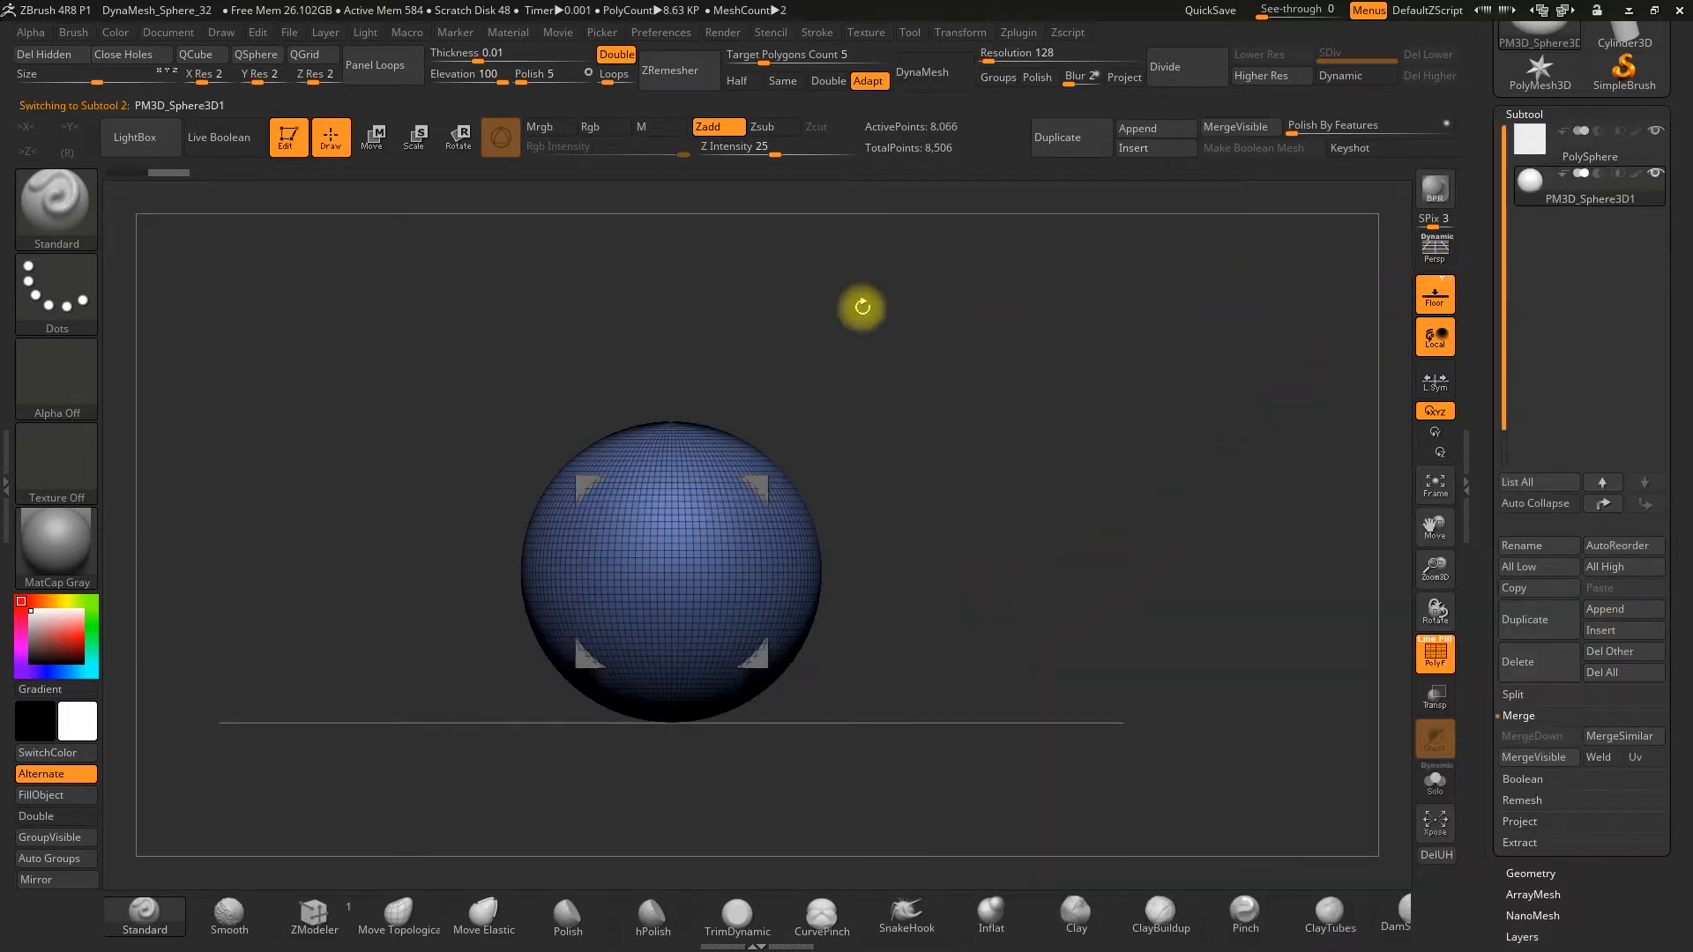
- Scale the appended sphere down with the gizmo and raise it until its centre sits at the cube's top face
click(371, 137)
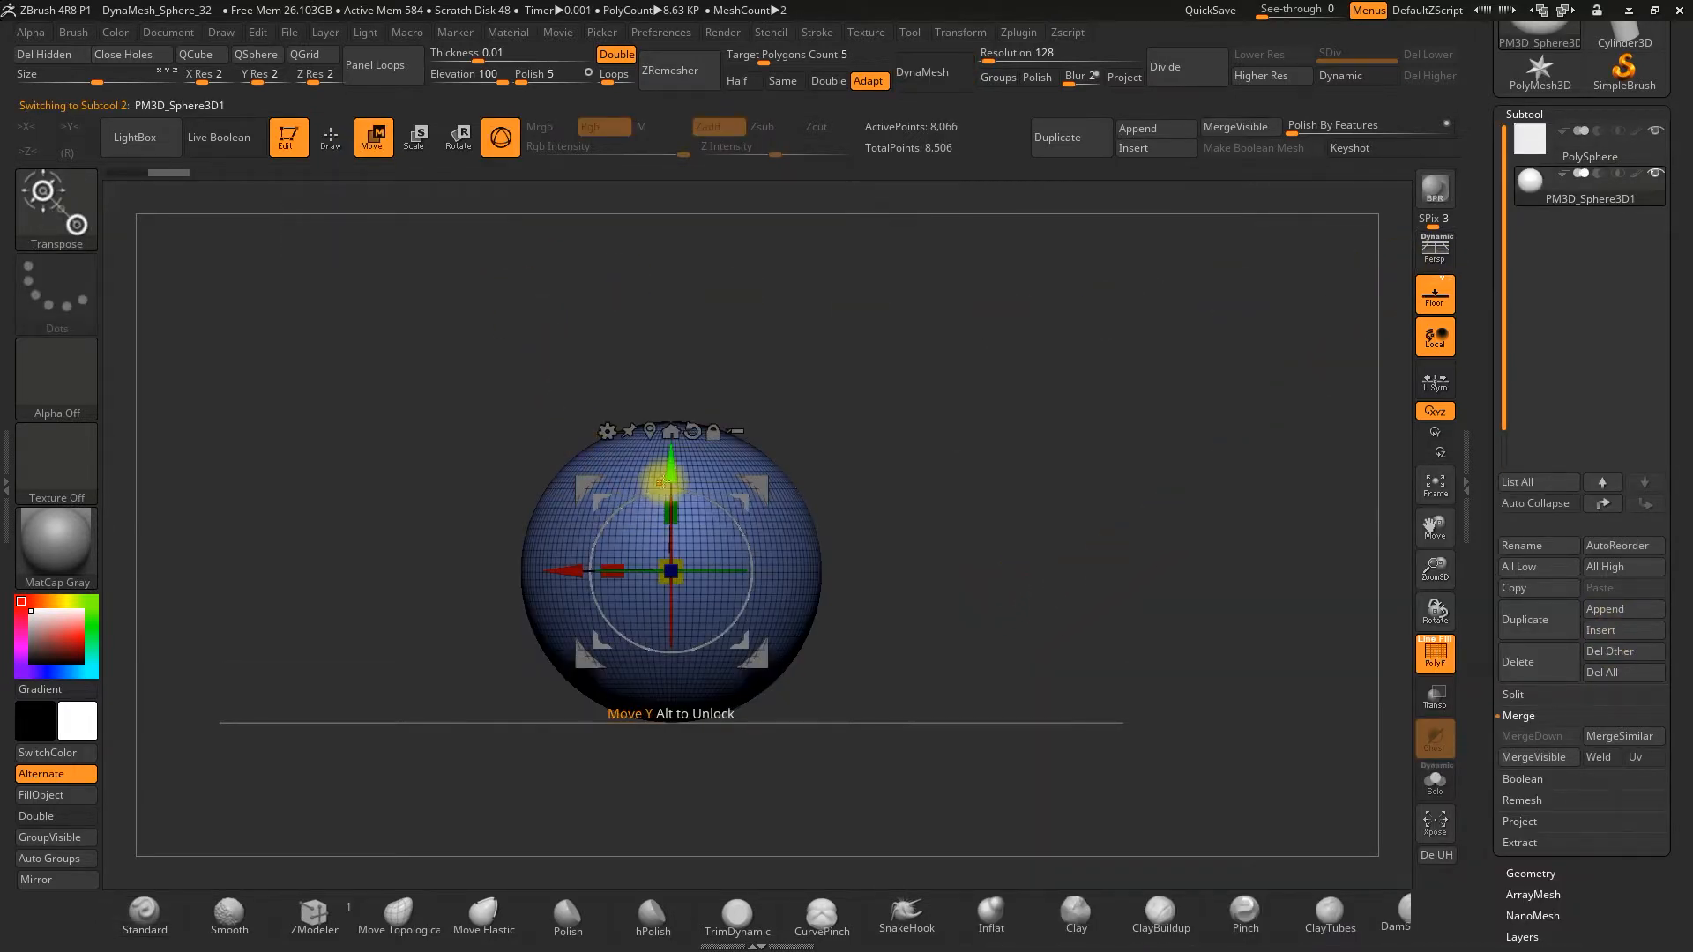
drag(661, 568, 803, 408)
drag(675, 475, 483, 504)
drag(458, 586, 528, 609)
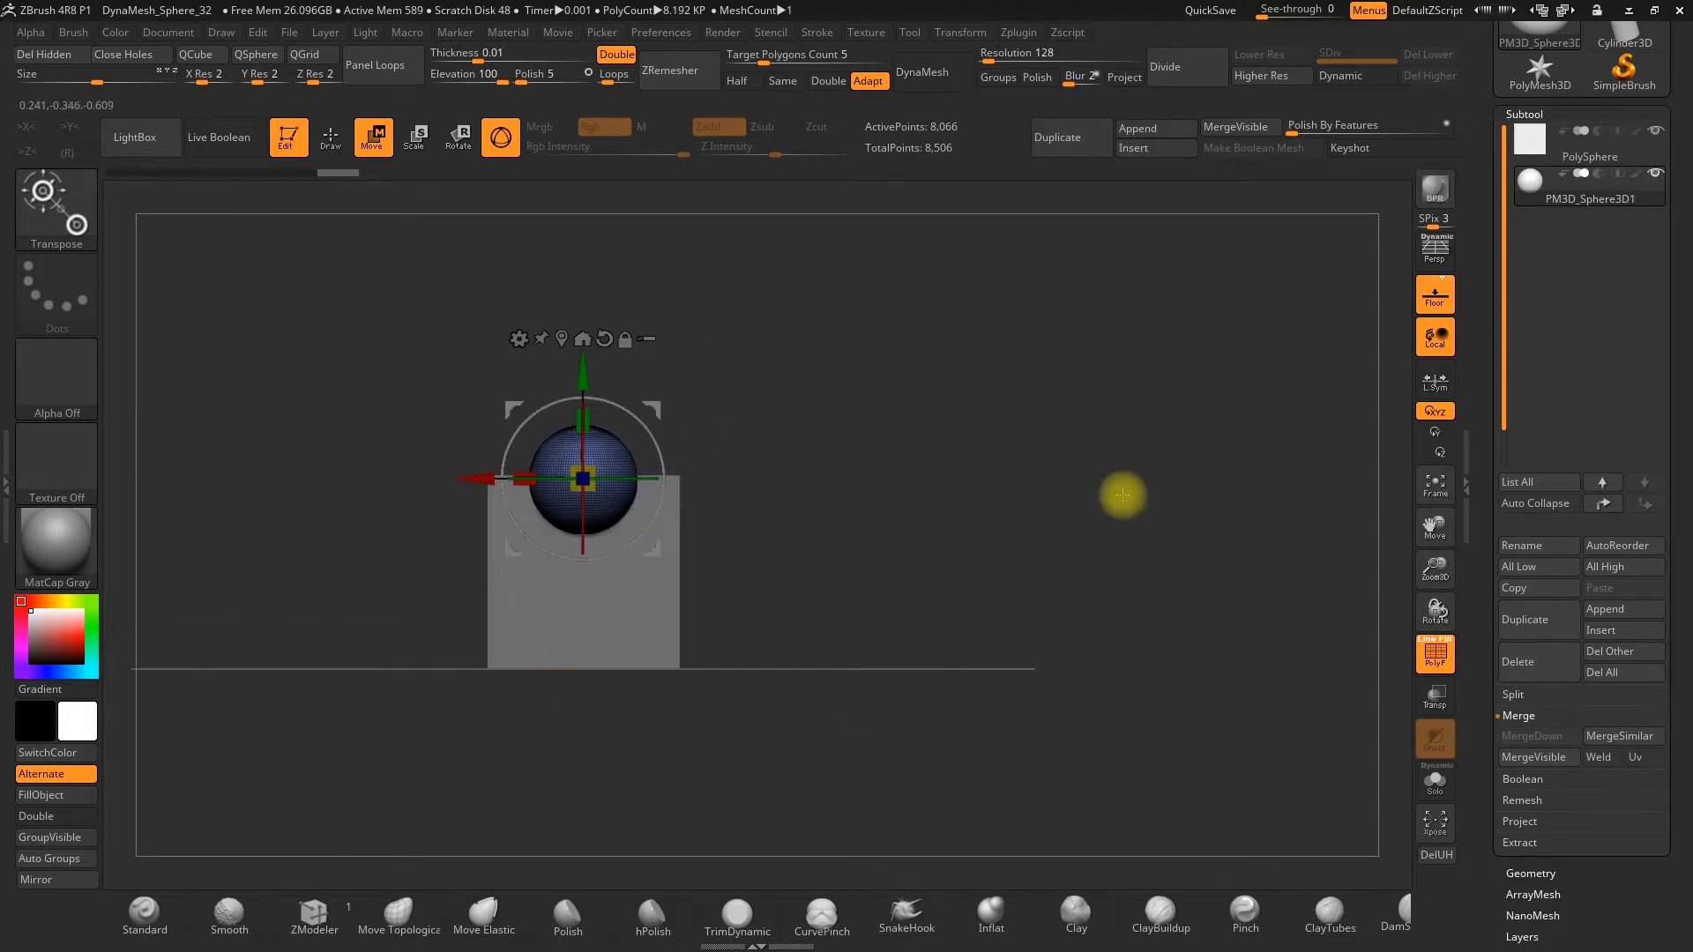
drag(1436, 560, 1428, 615)
alt+drag(1013, 612, 1060, 558)
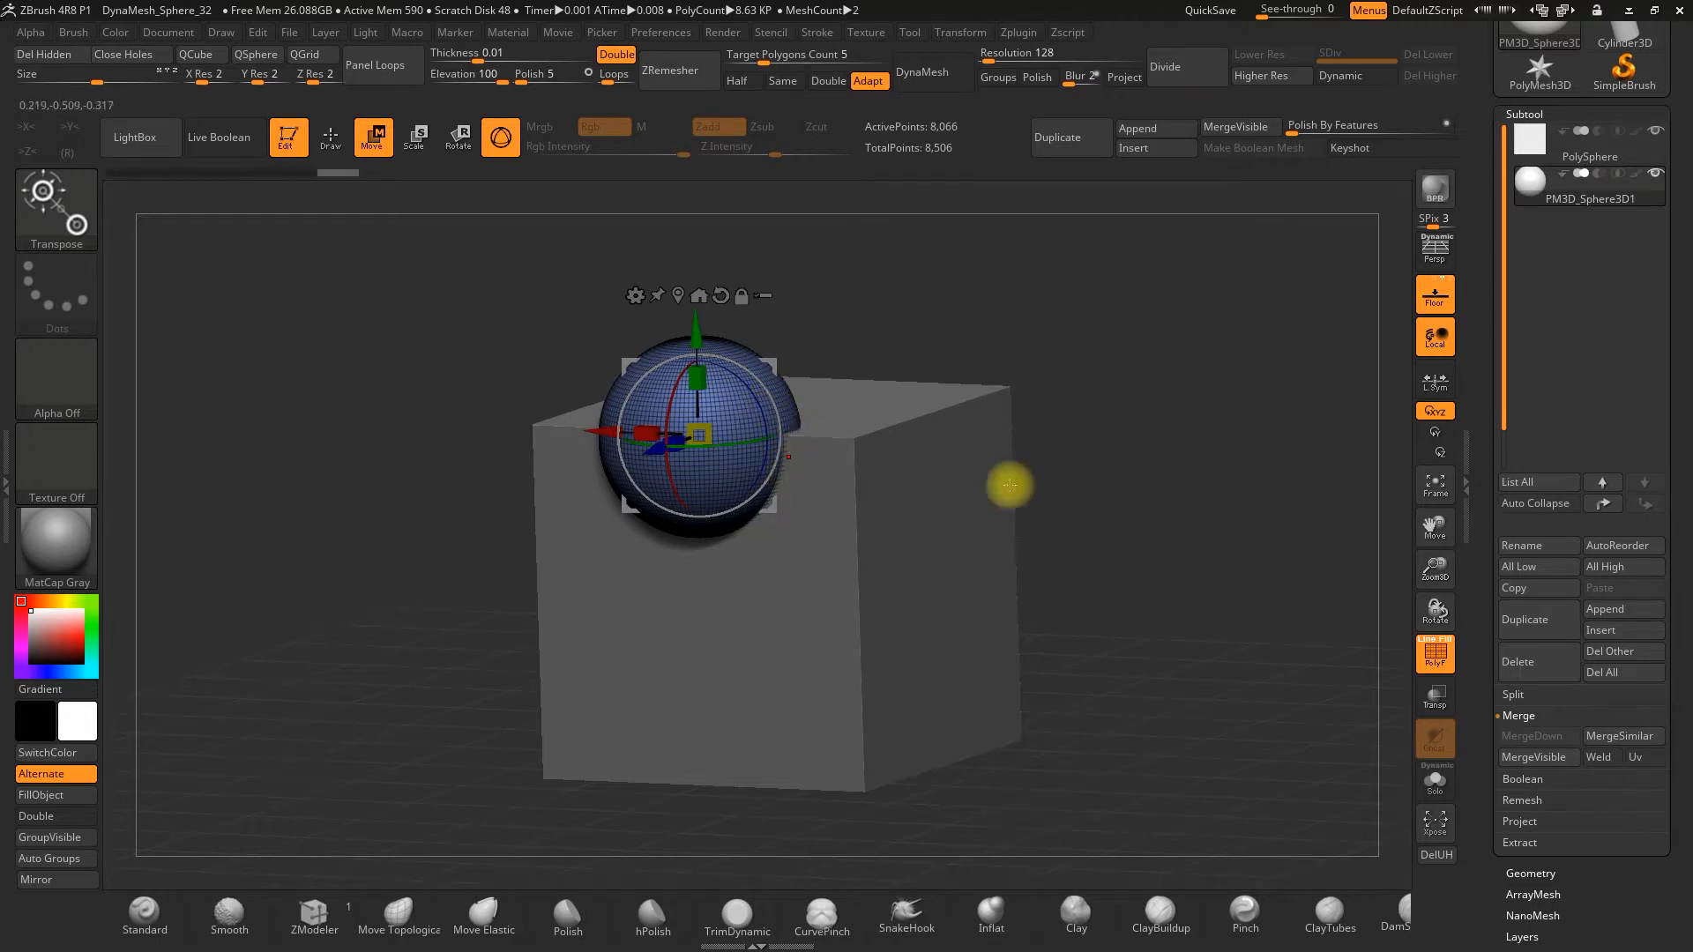
shift+drag(1141, 423, 1069, 438)
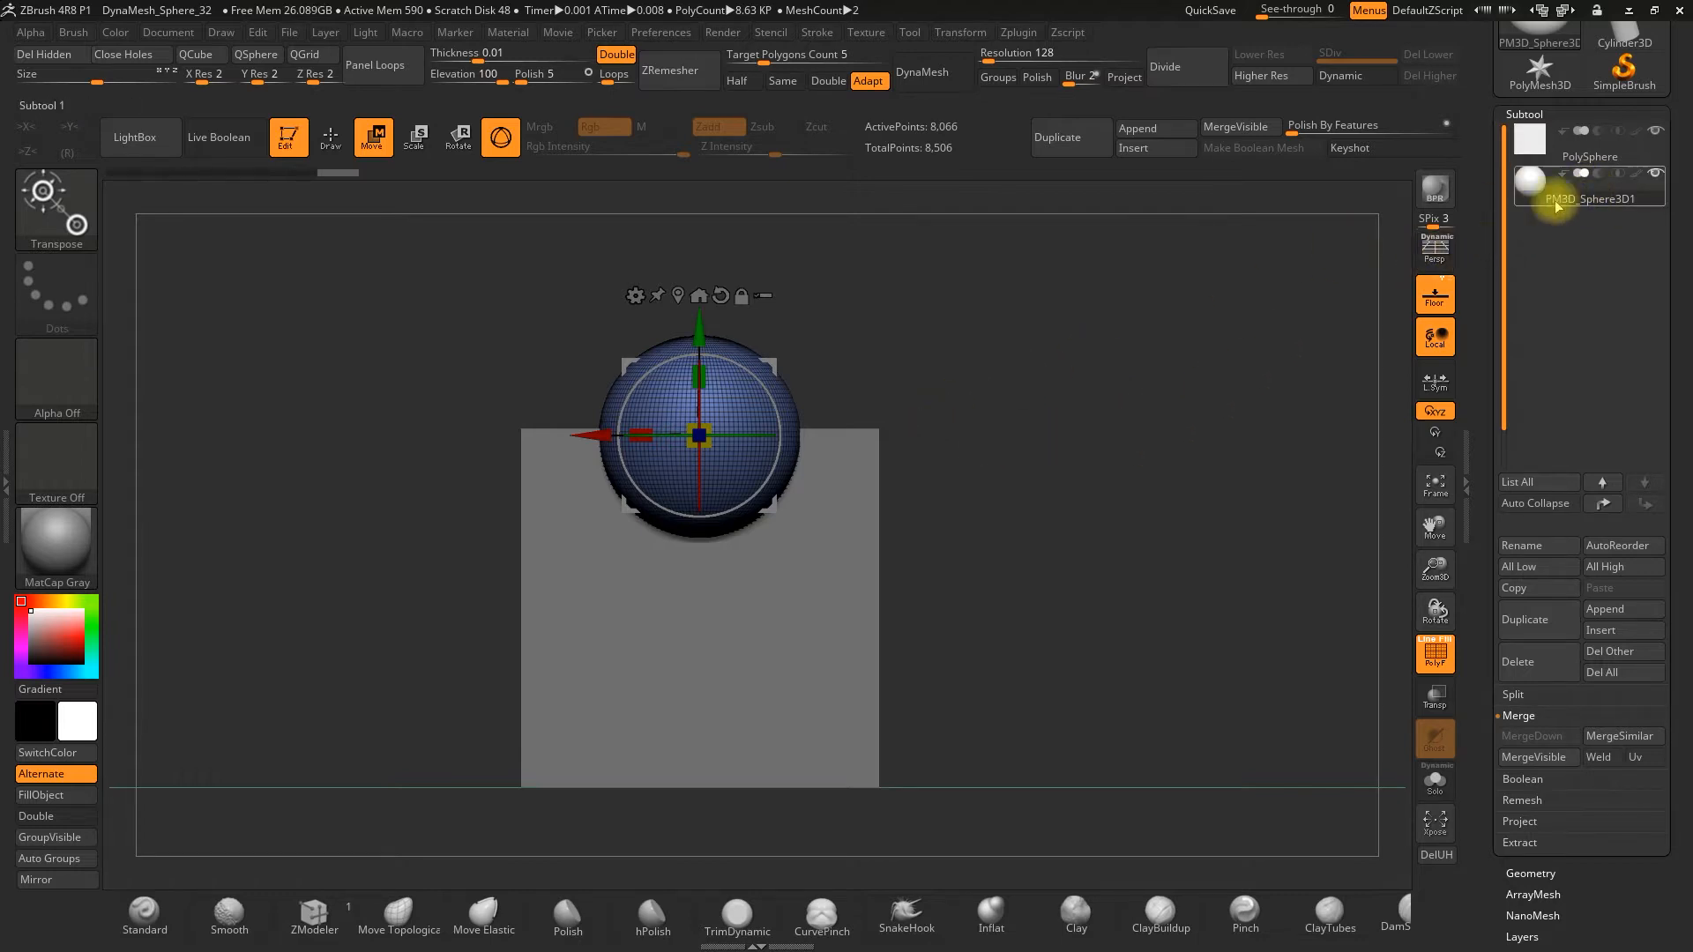
mouse_move(1600, 181)
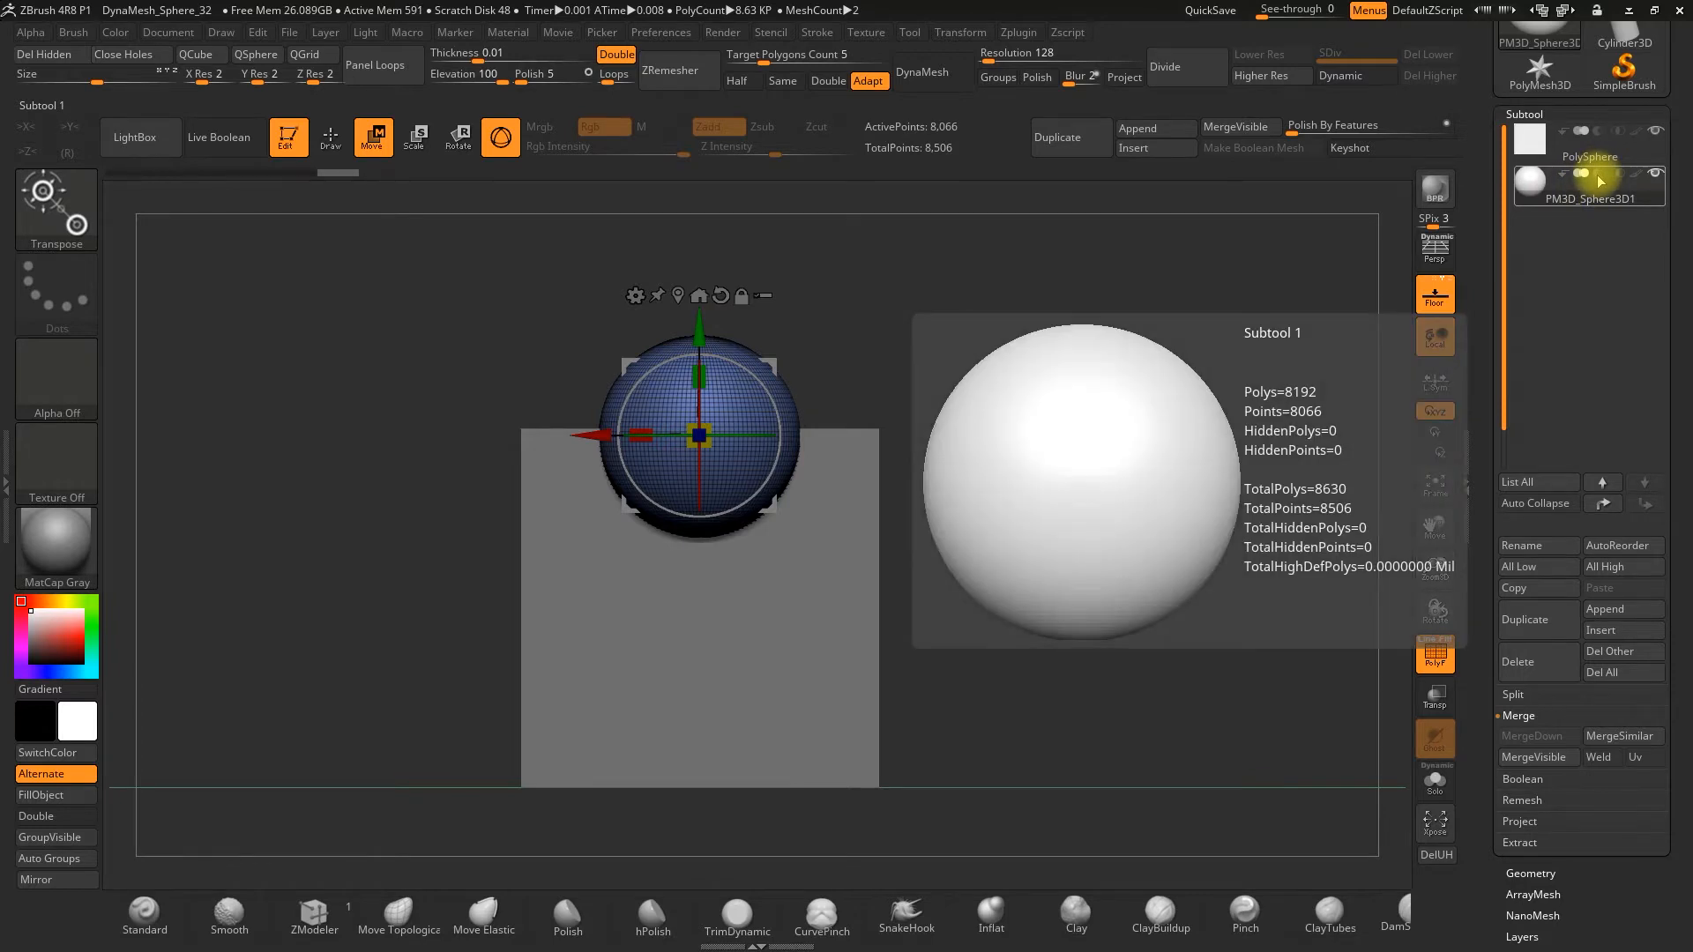
- Turn on Live Boolean to preview the sphere cutting into the cube's top, and turn off the polyframe display
drag(1232, 450, 1145, 445)
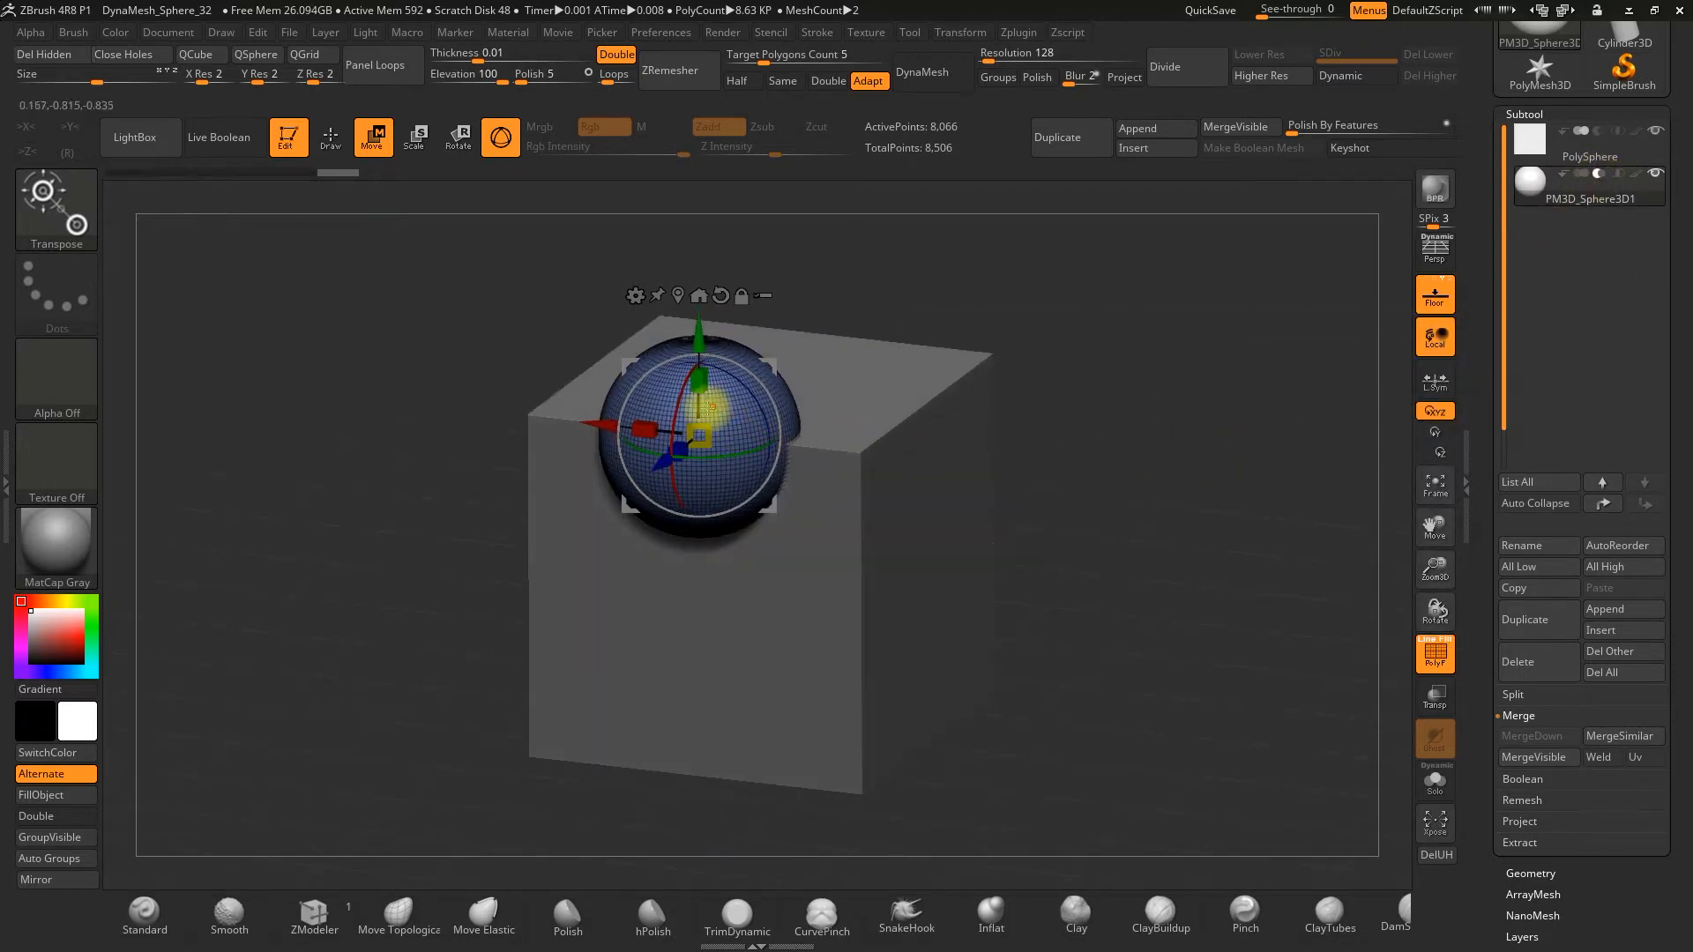
click(226, 141)
drag(278, 345, 303, 347)
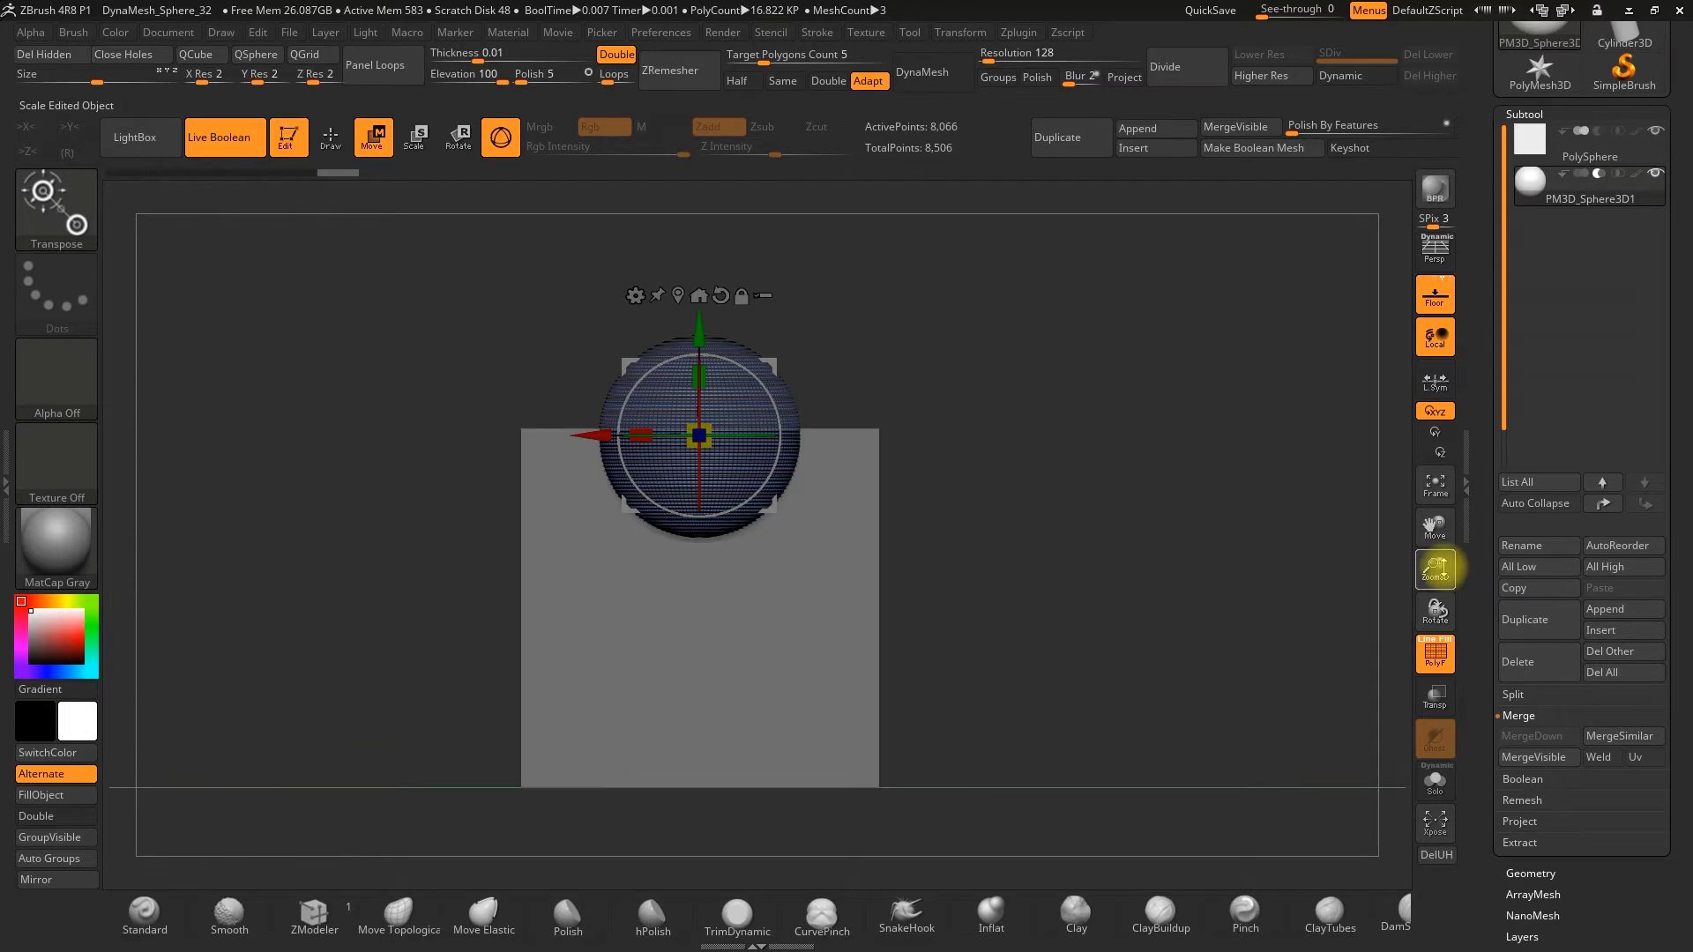
drag(1436, 569, 1420, 718)
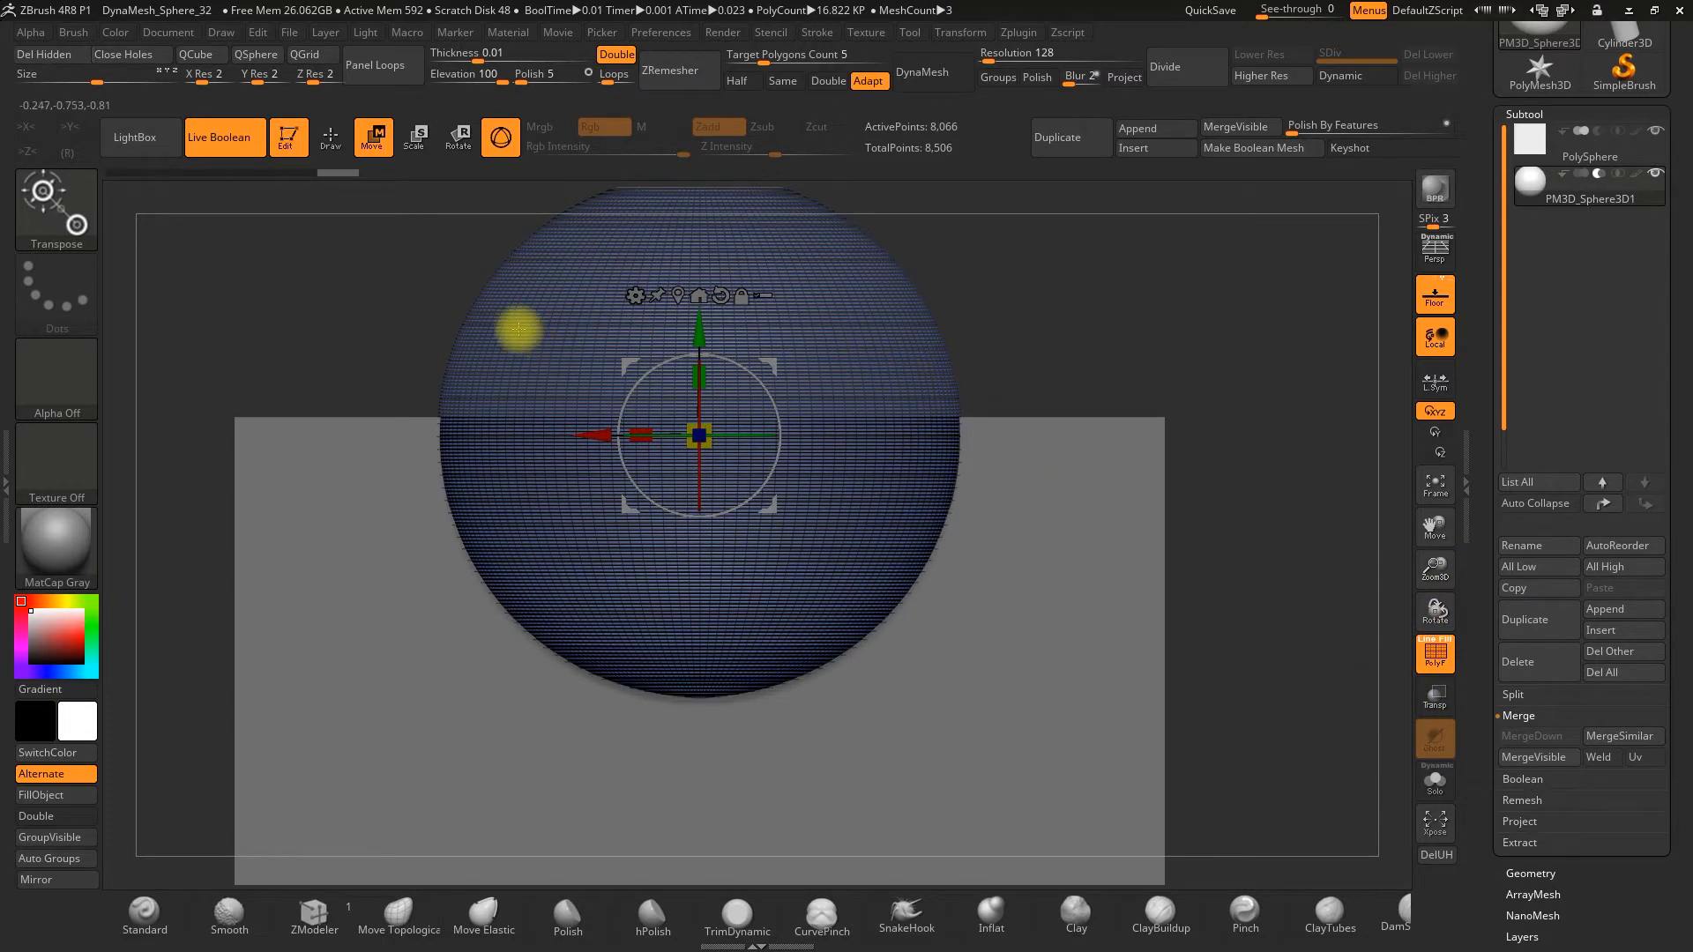
click(1437, 657)
mouse_move(1303, 412)
mouse_down()
mouse_move(1278, 446)
mouse_move(1296, 438)
mouse_up()
drag(1449, 567, 1421, 541)
alt+drag(1189, 493, 1195, 463)
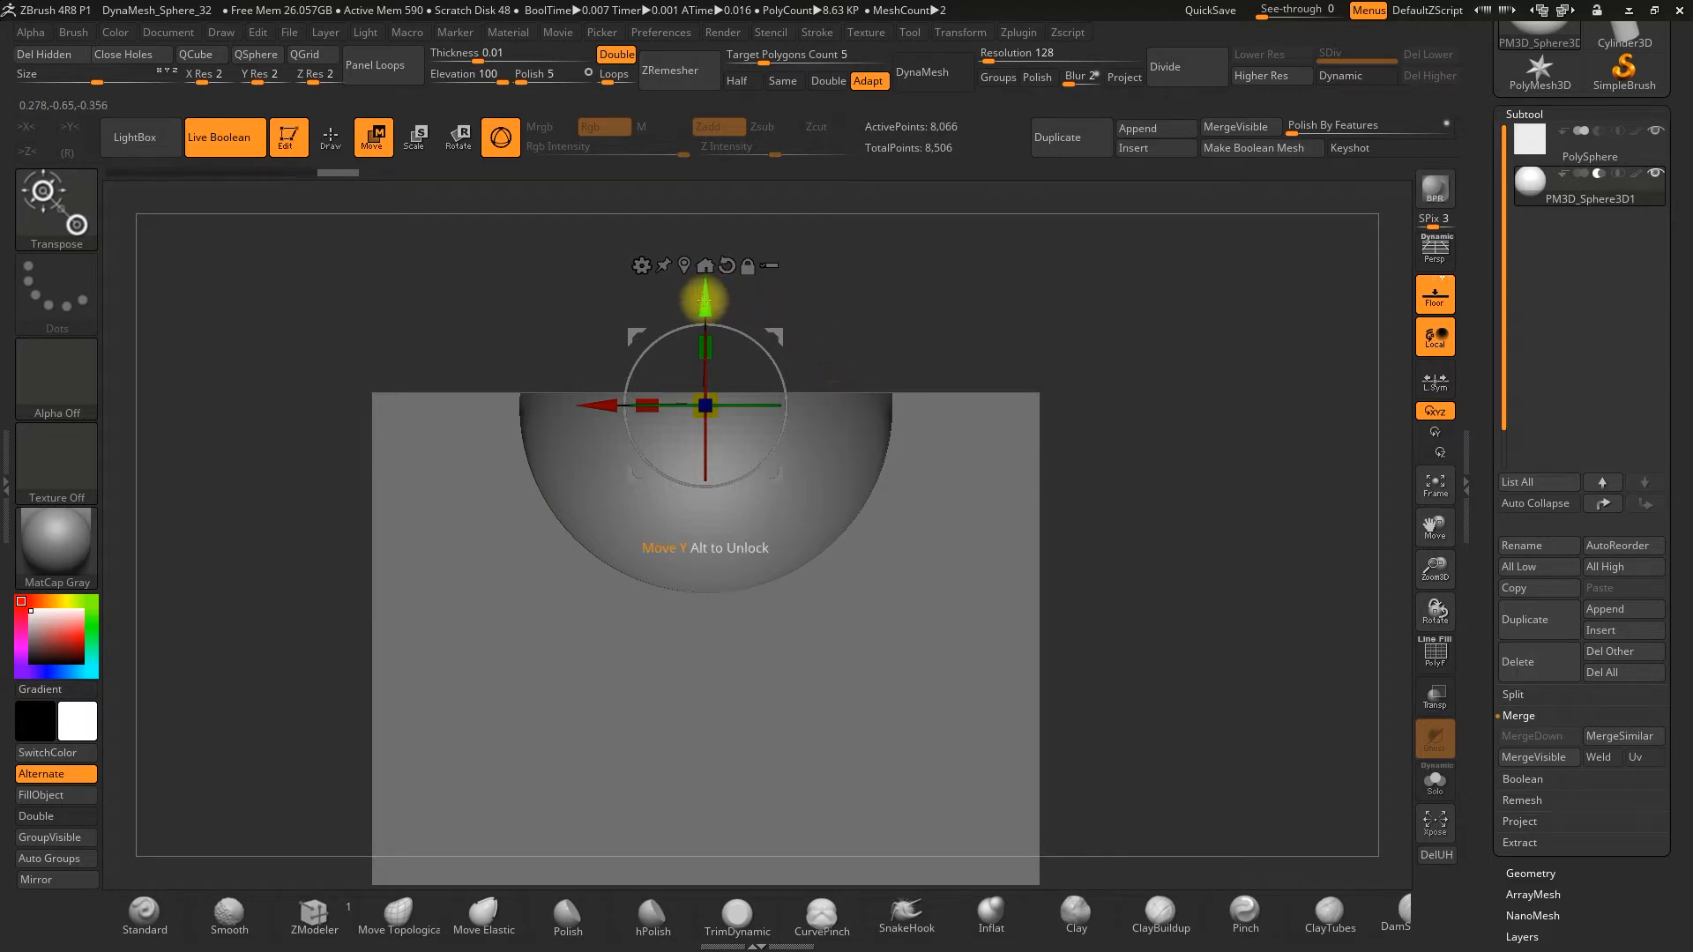
alt+drag(928, 315, 933, 276)
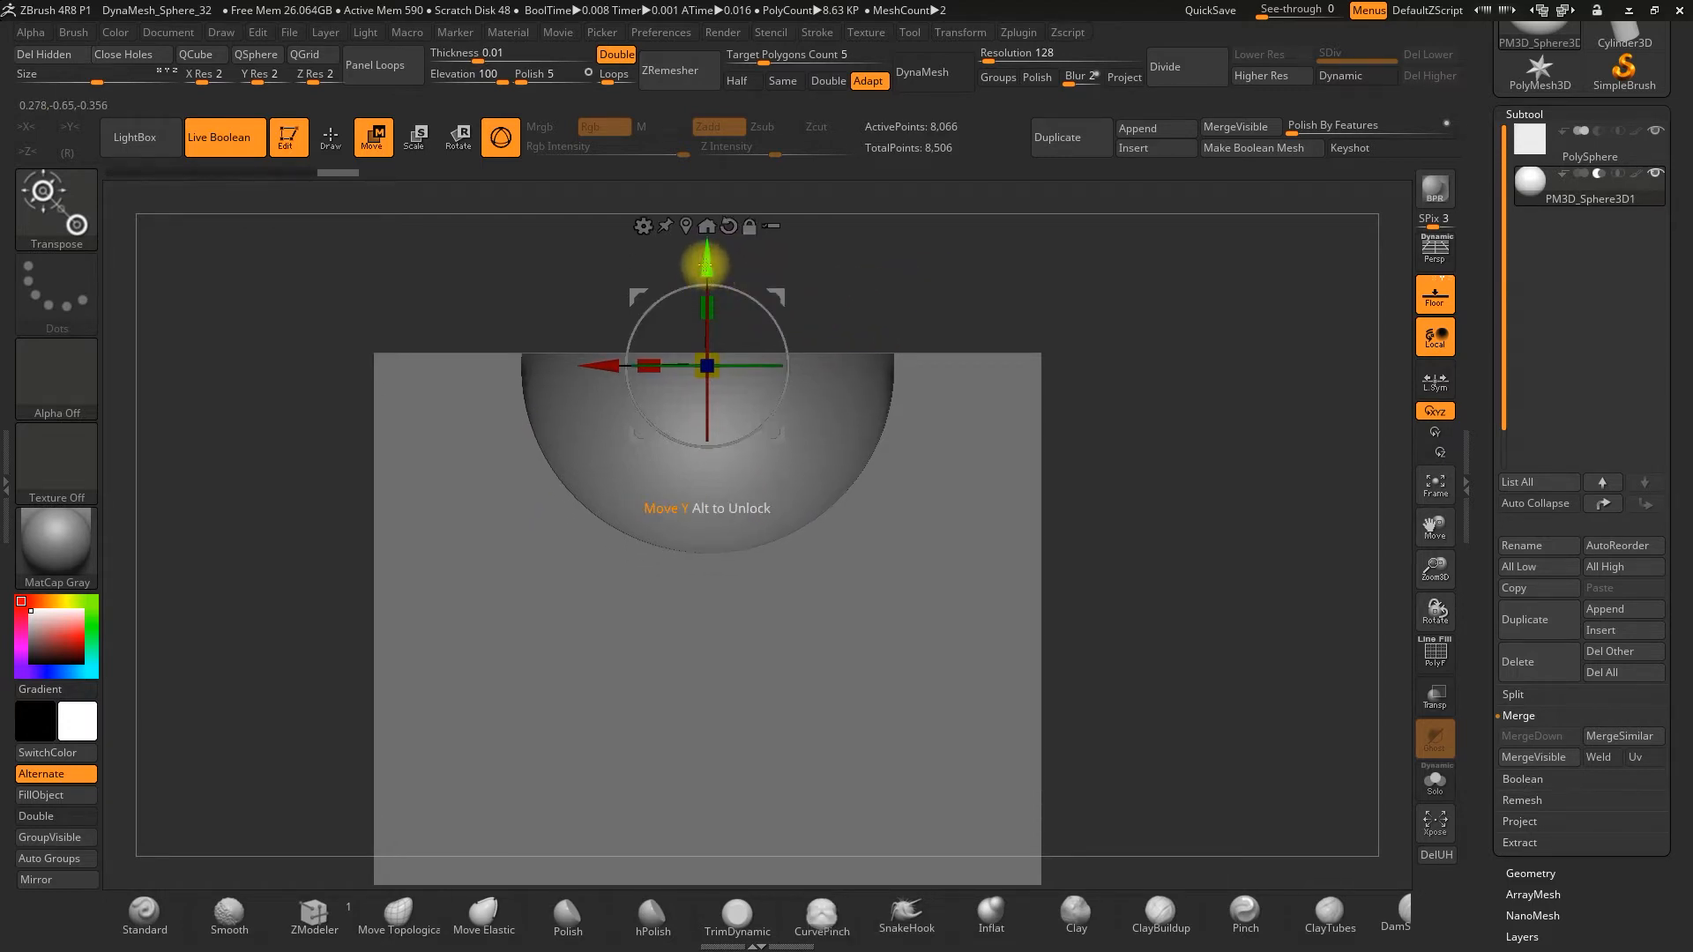
- Lower the subtractive sphere along the Y axis so it hollows out the cube's front face below the top edge
drag(707, 263, 707, 536)
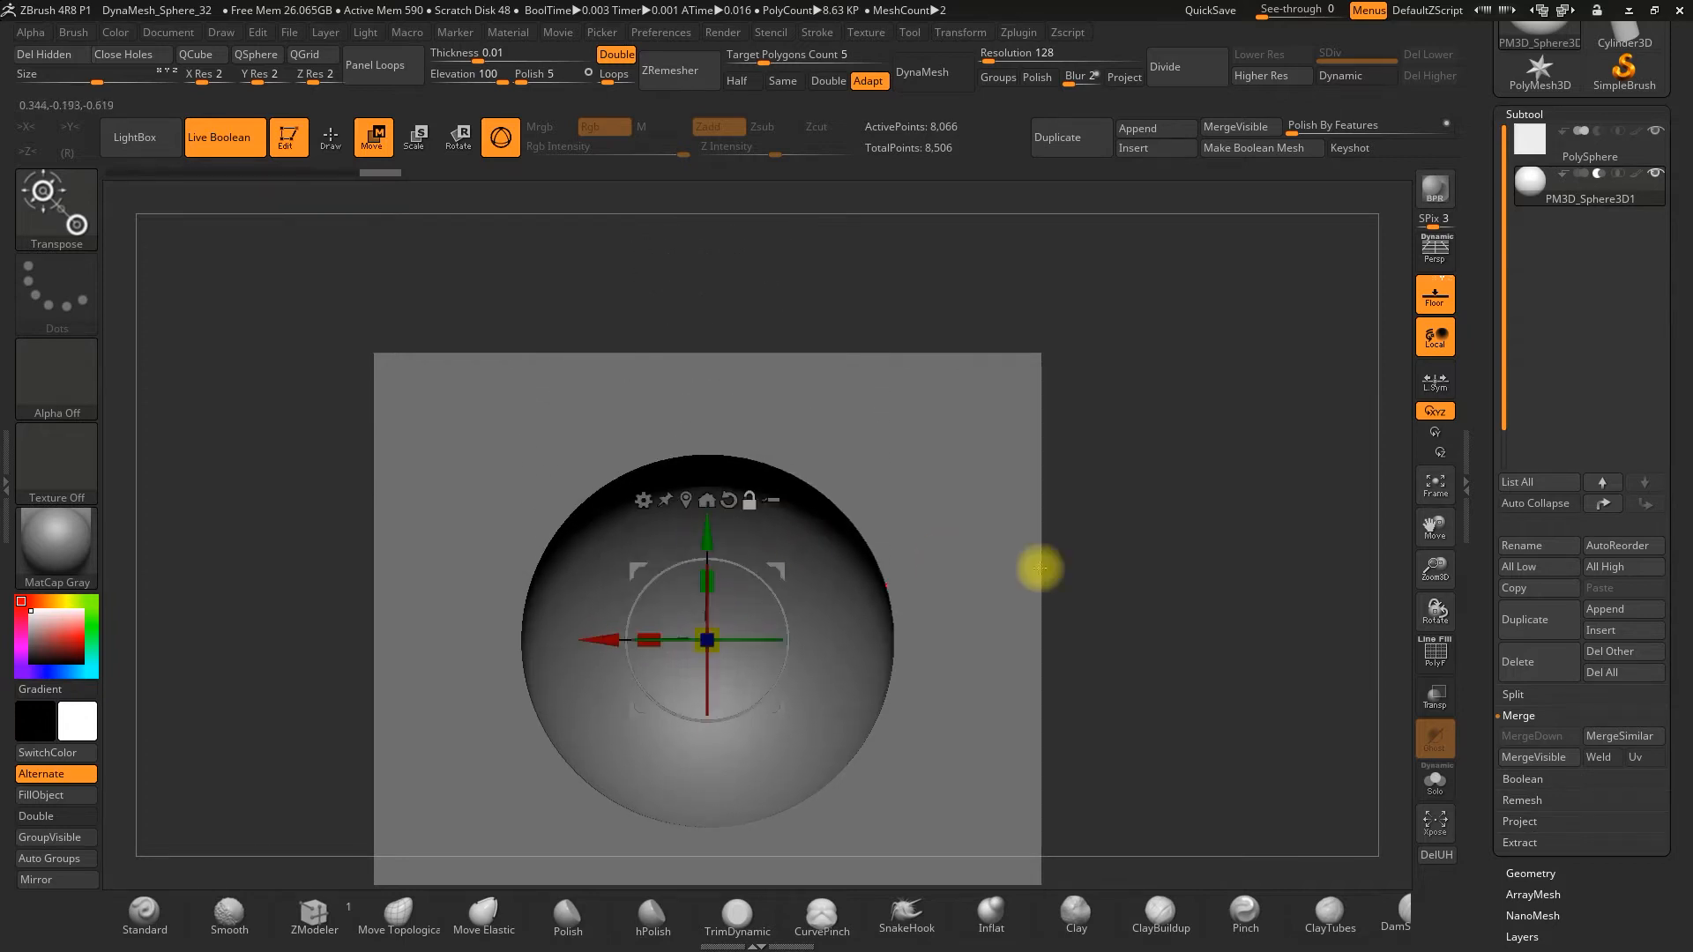
alt+drag(1168, 544, 1159, 371)
drag(1156, 418, 1120, 422)
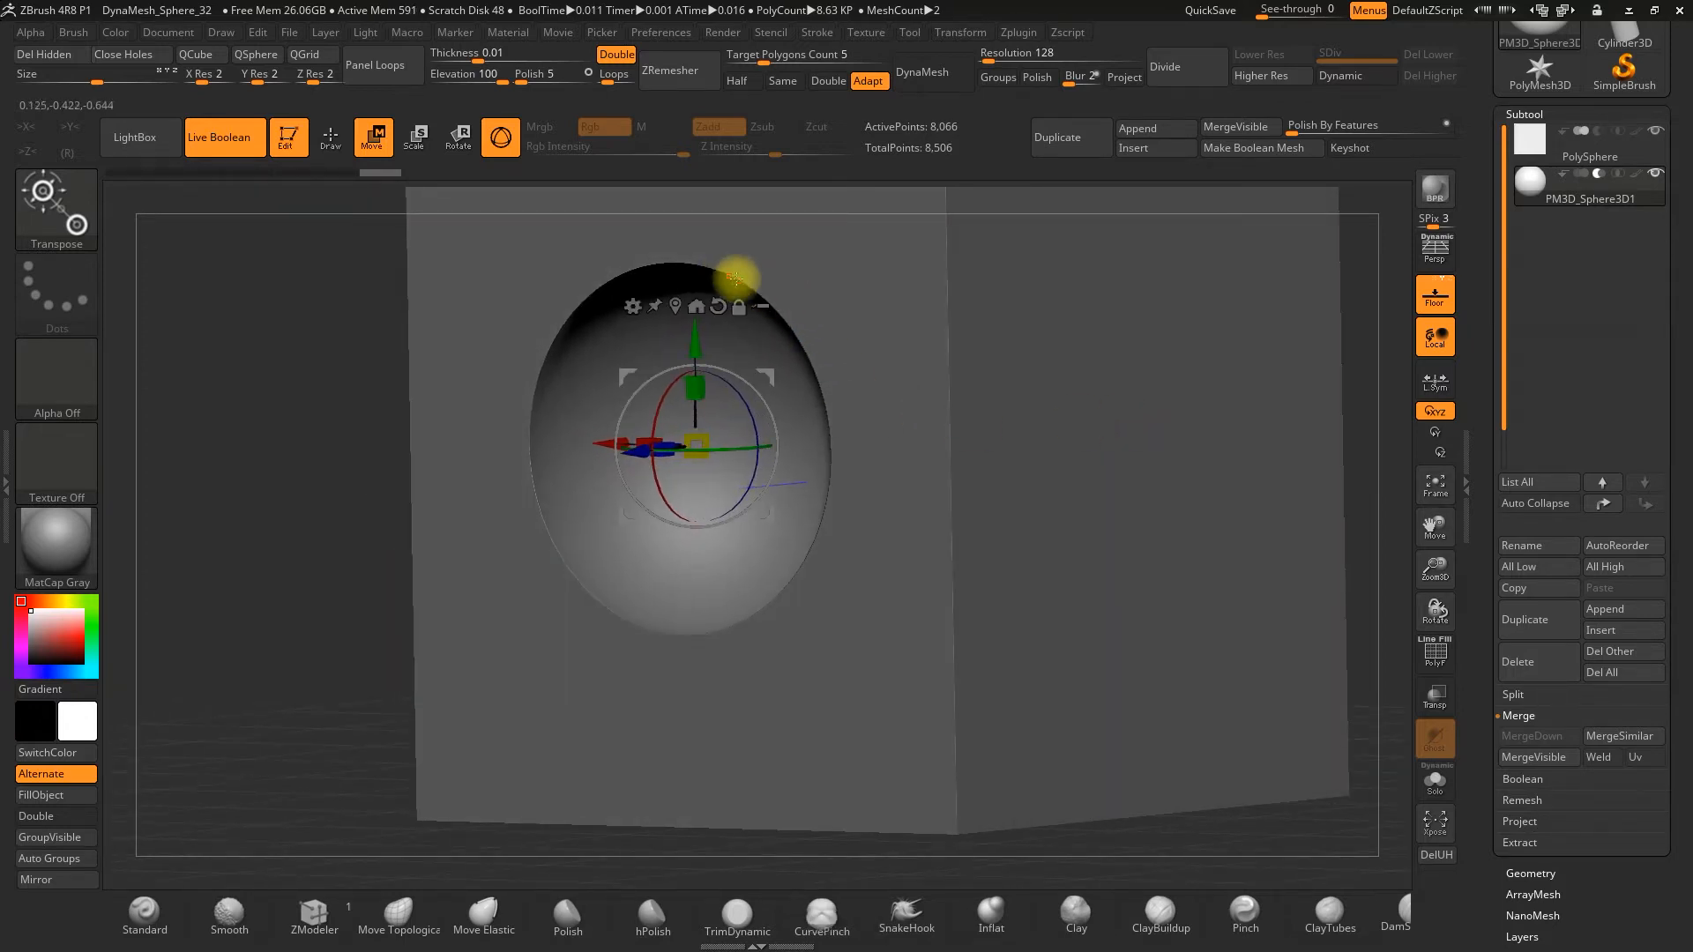
drag(378, 389, 472, 397)
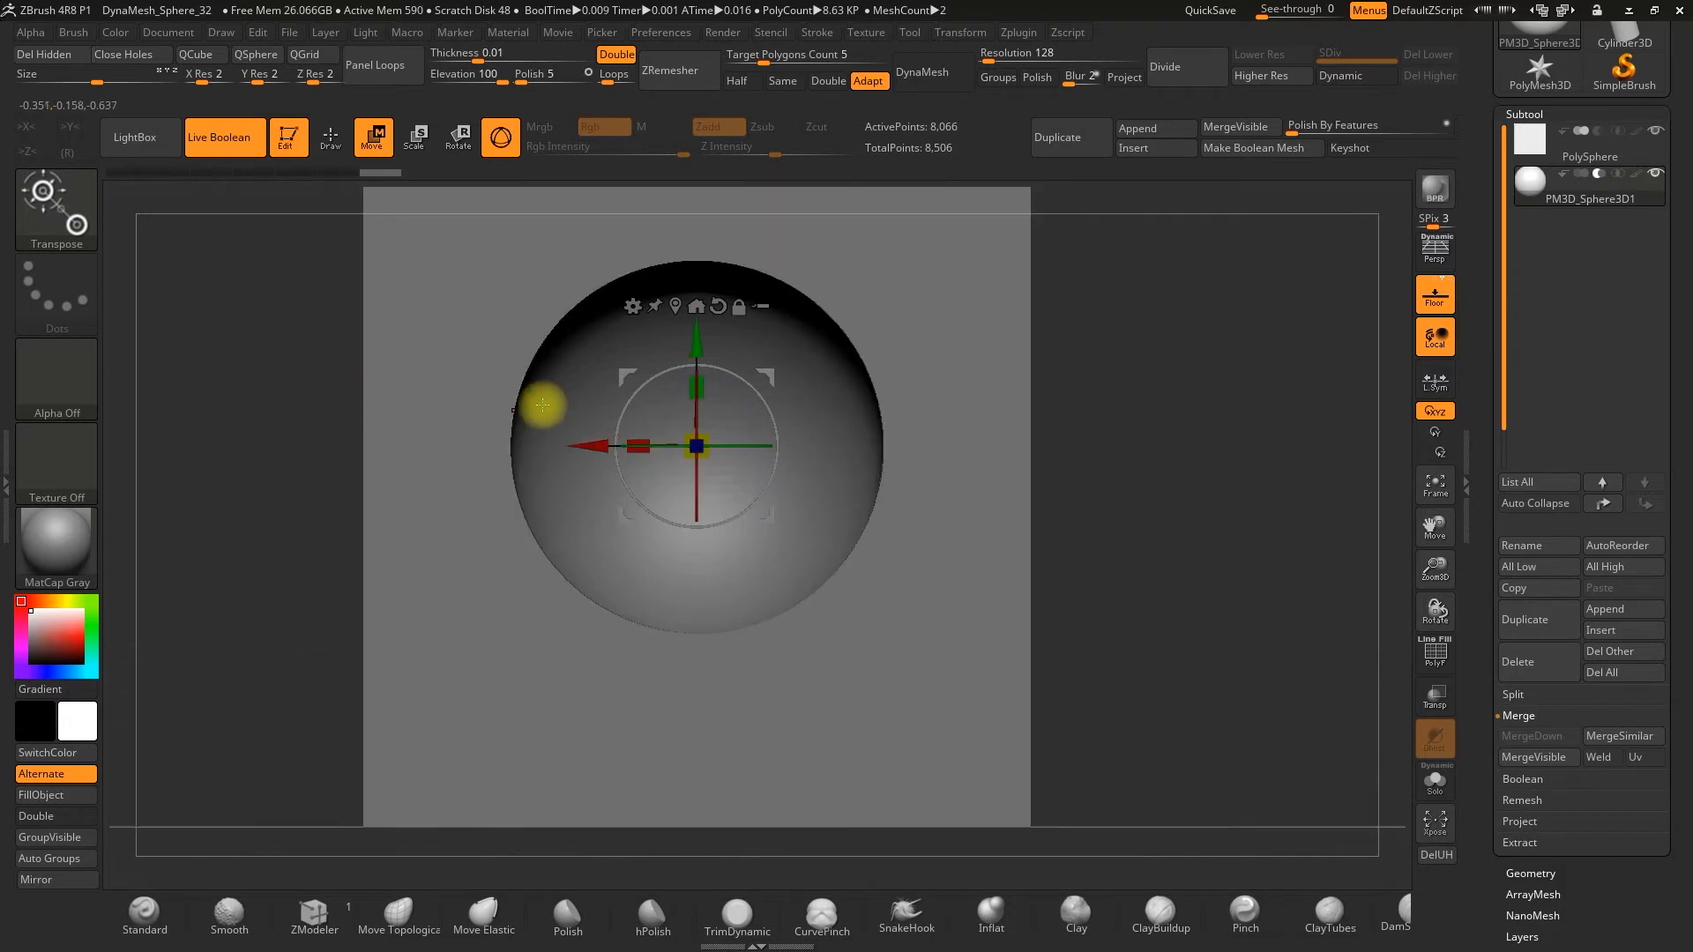
- Scale the subtractive sphere taller in Y and beyond the cube's width in X, and lower it slightly on the front face
drag(691, 381, 694, 260)
drag(641, 445, 164, 448)
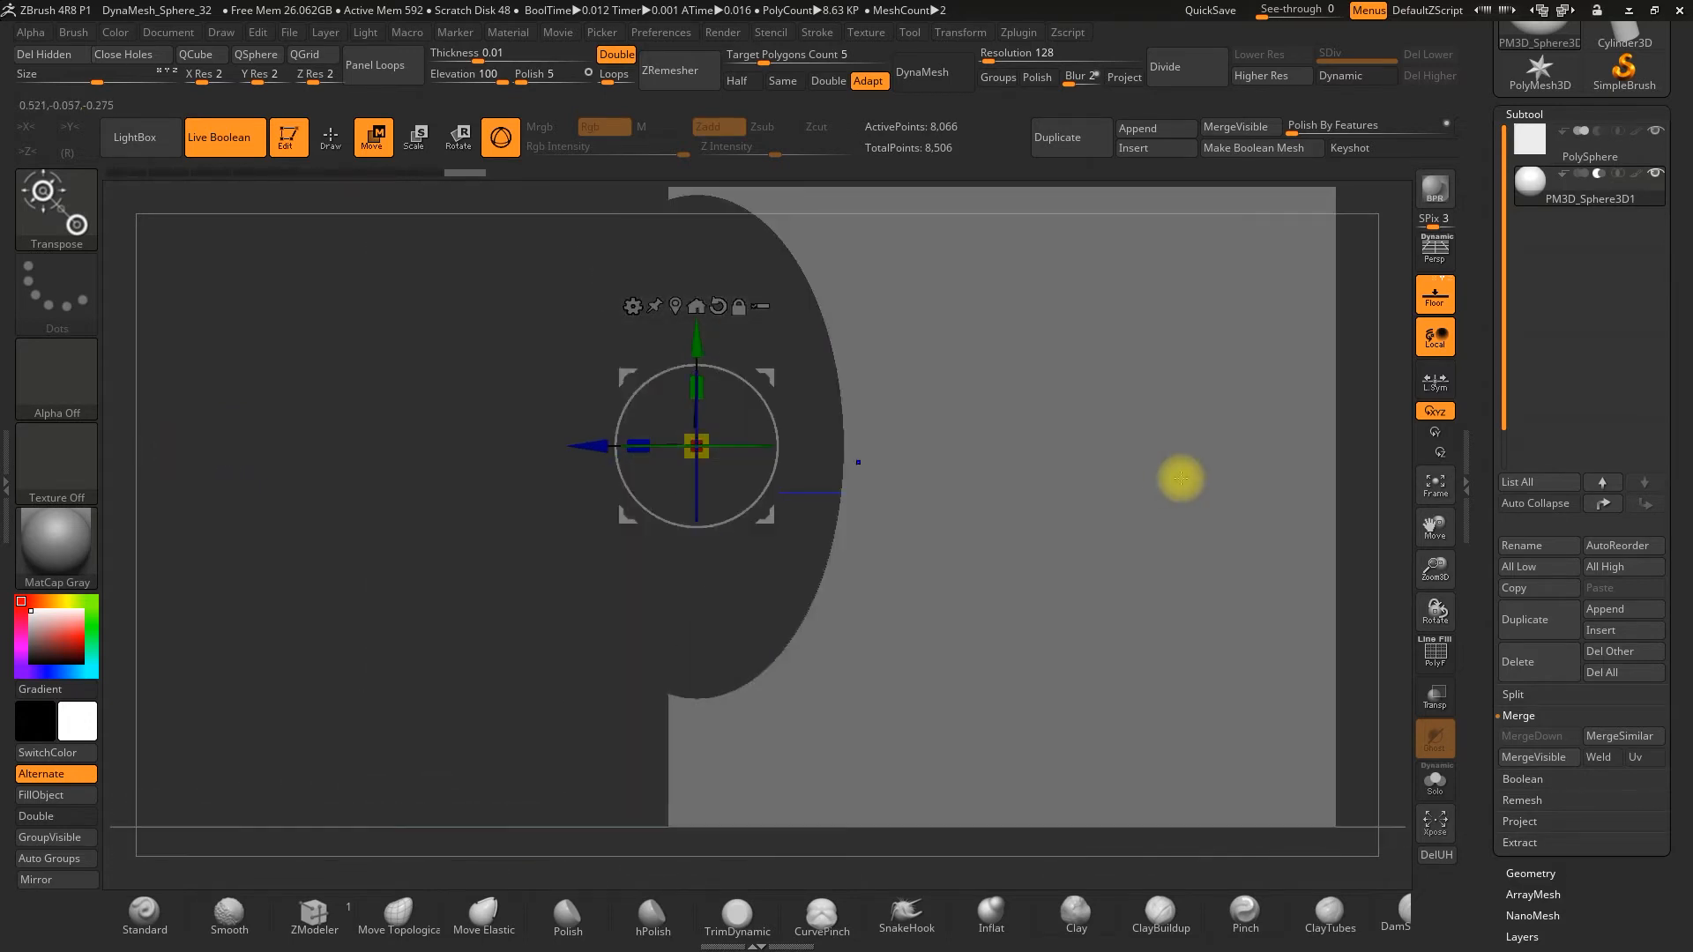
drag(1435, 557, 1384, 507)
drag(1226, 479, 1284, 463)
drag(696, 338, 694, 357)
shift+drag(991, 397, 942, 408)
drag(1440, 574, 1400, 657)
alt+drag(1303, 563, 1176, 594)
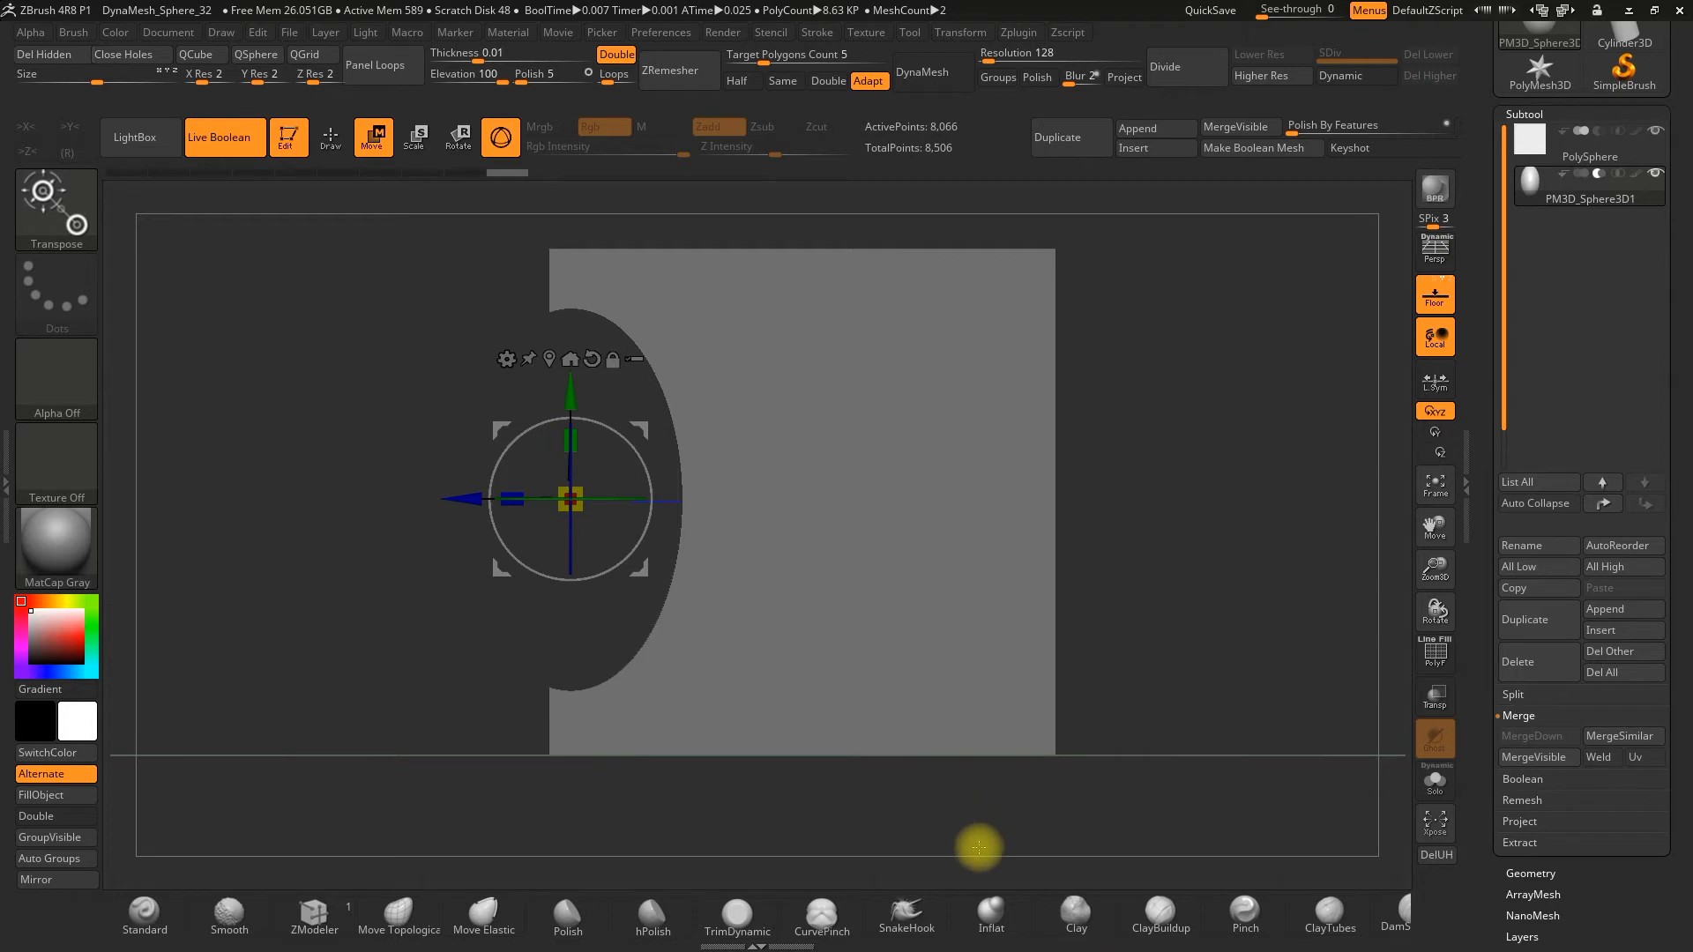
- Examine the carved recess from the front and in side profile, and switch to Draw mode to hide the gizmo
drag(1070, 719, 1222, 622)
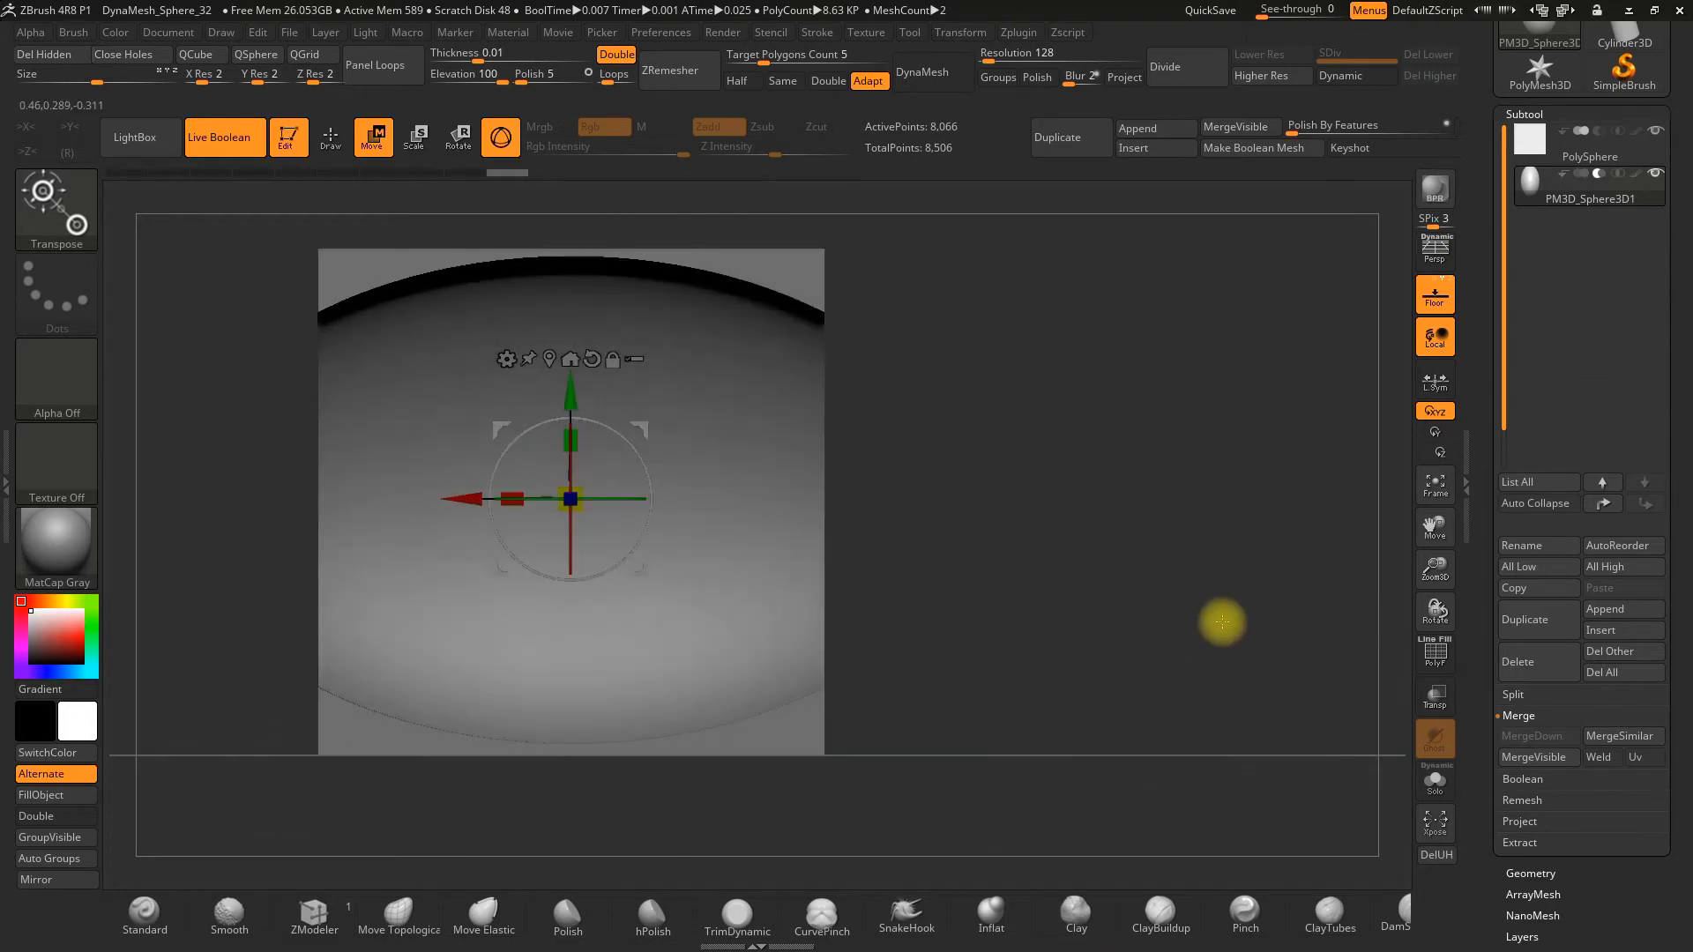
mouse_move(987, 567)
alt+mouse_down()
mouse_move(1126, 585)
mouse_move(1140, 618)
mouse_move(1077, 582)
mouse_move(976, 564)
alt+mouse_up()
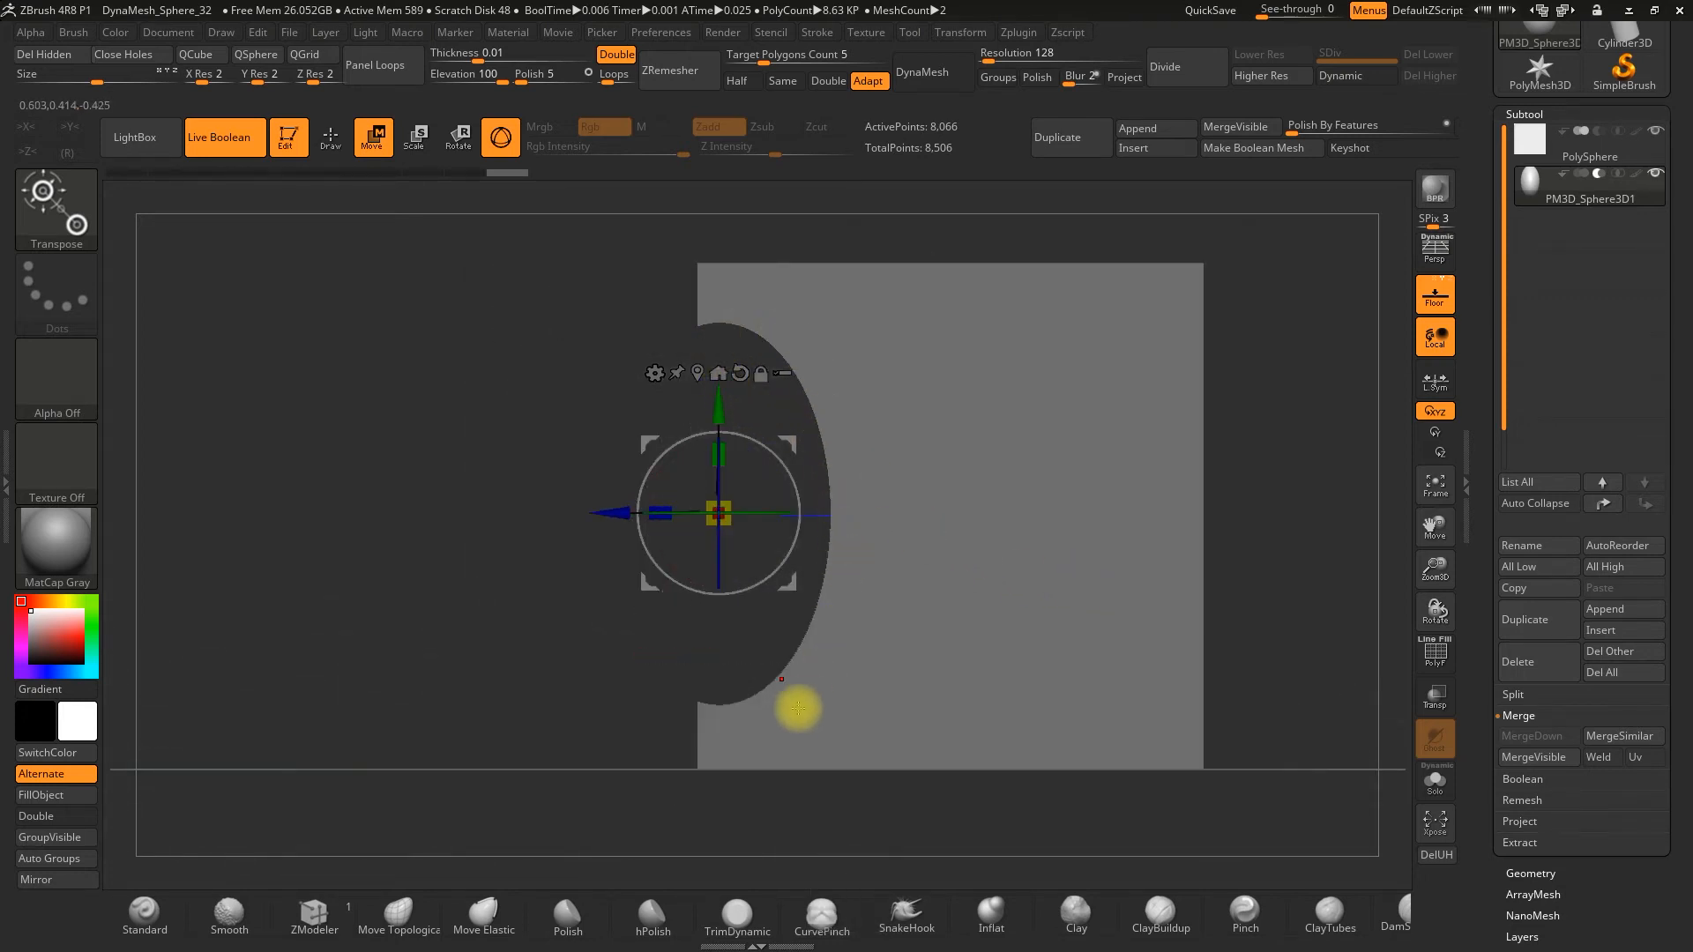
drag(535, 681, 579, 692)
drag(608, 240, 1146, 564)
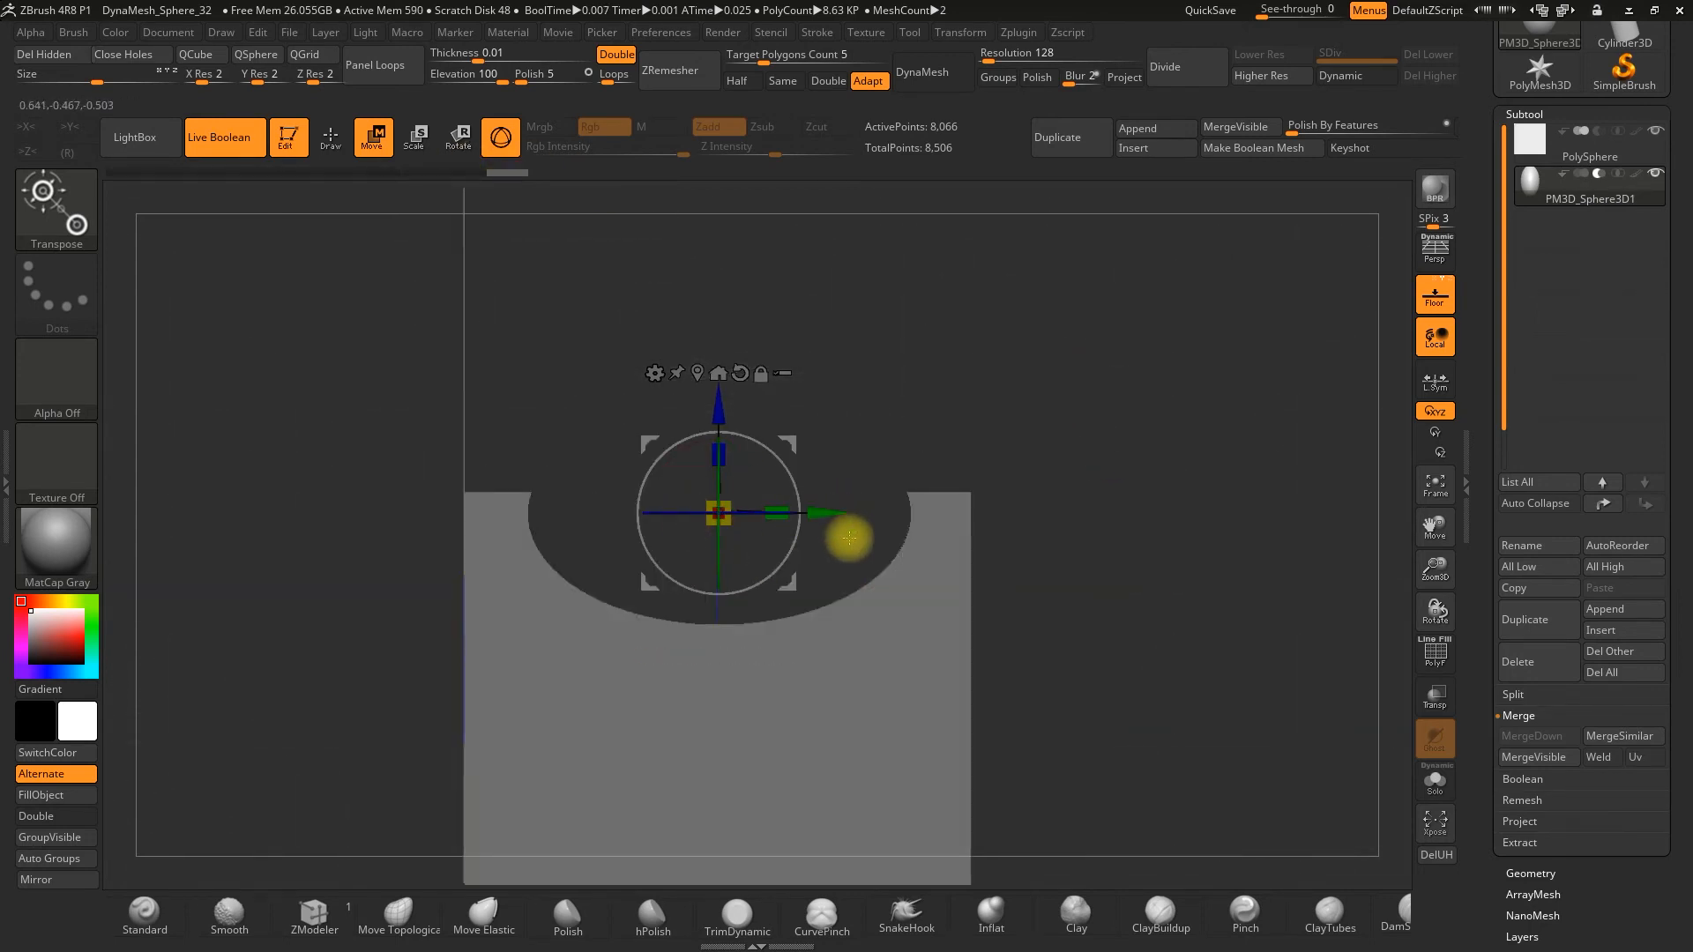
click(331, 137)
alt+drag(673, 364, 722, 321)
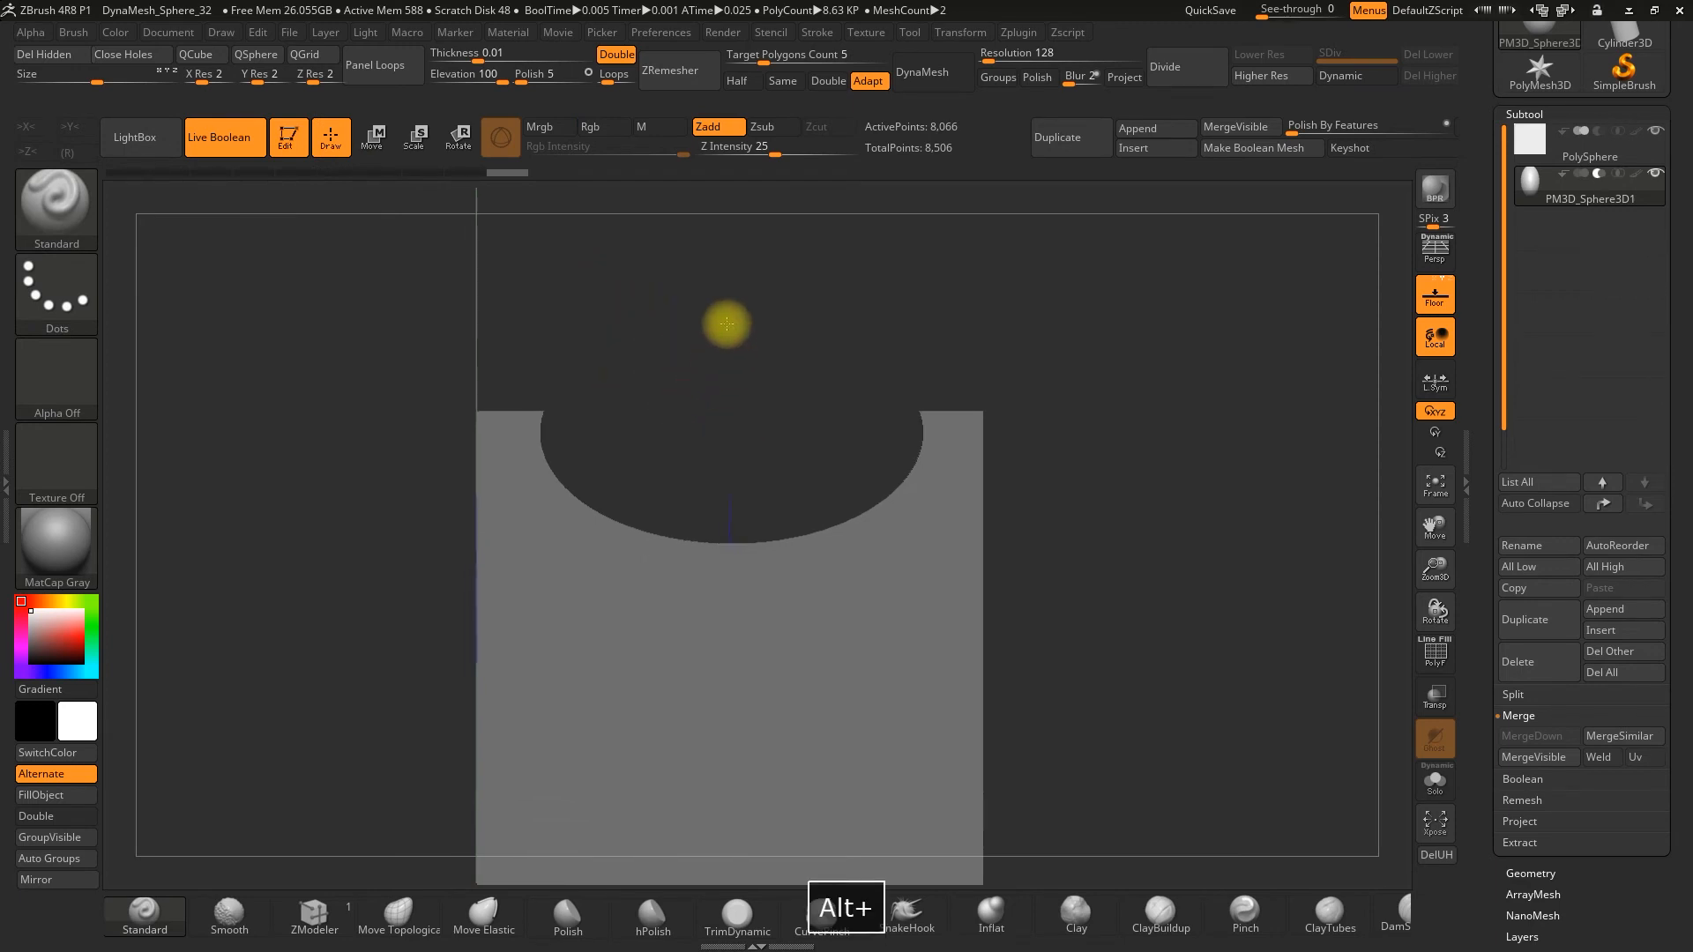